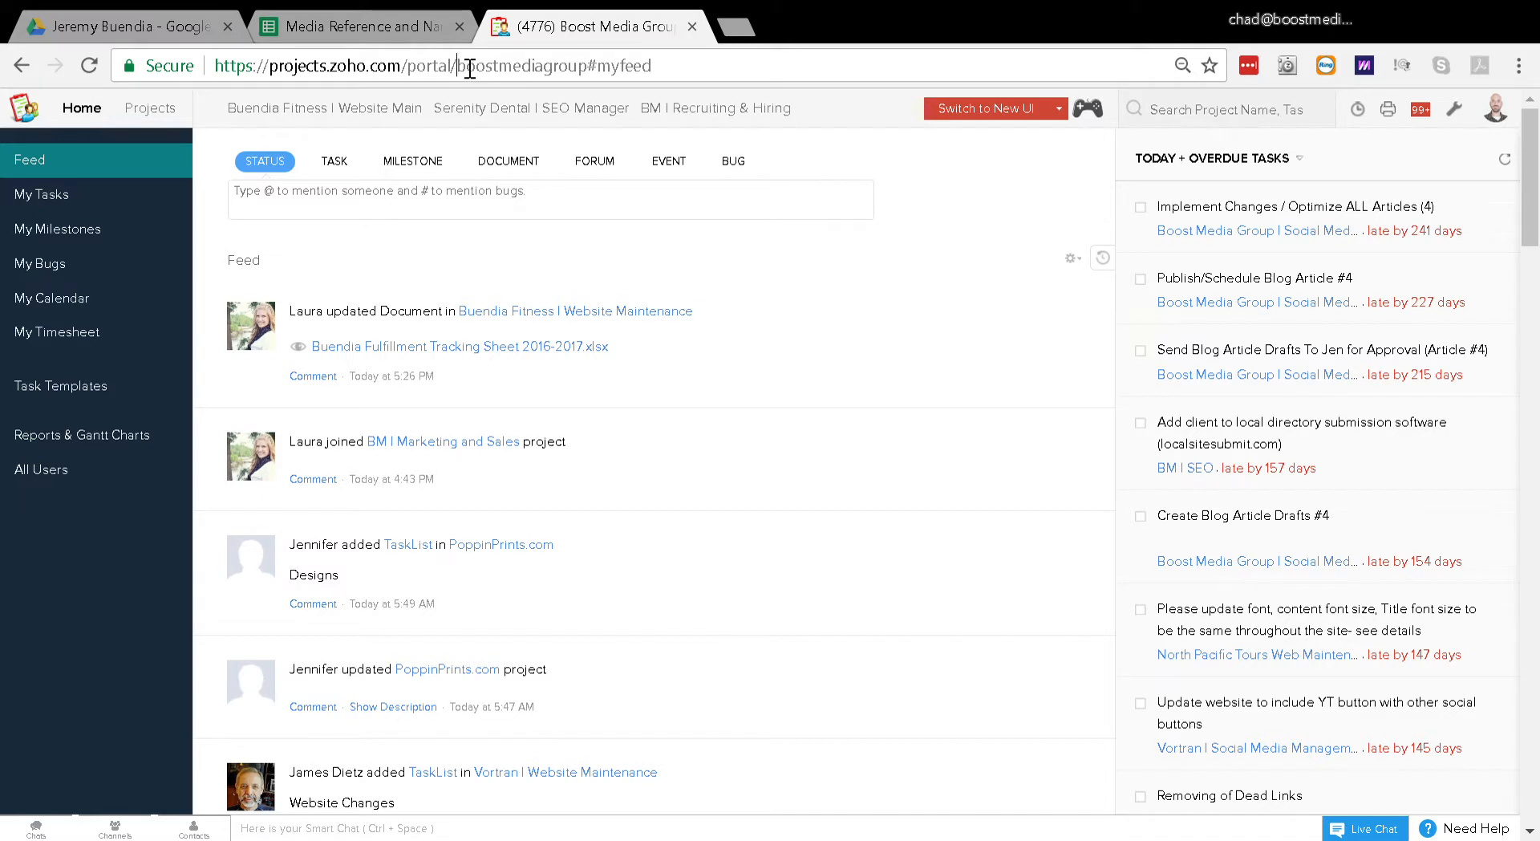
Step: Switch to the Media Reference and Naming Convention spreadsheet and look over its Main Media Reference and UID sheets
click(470, 68)
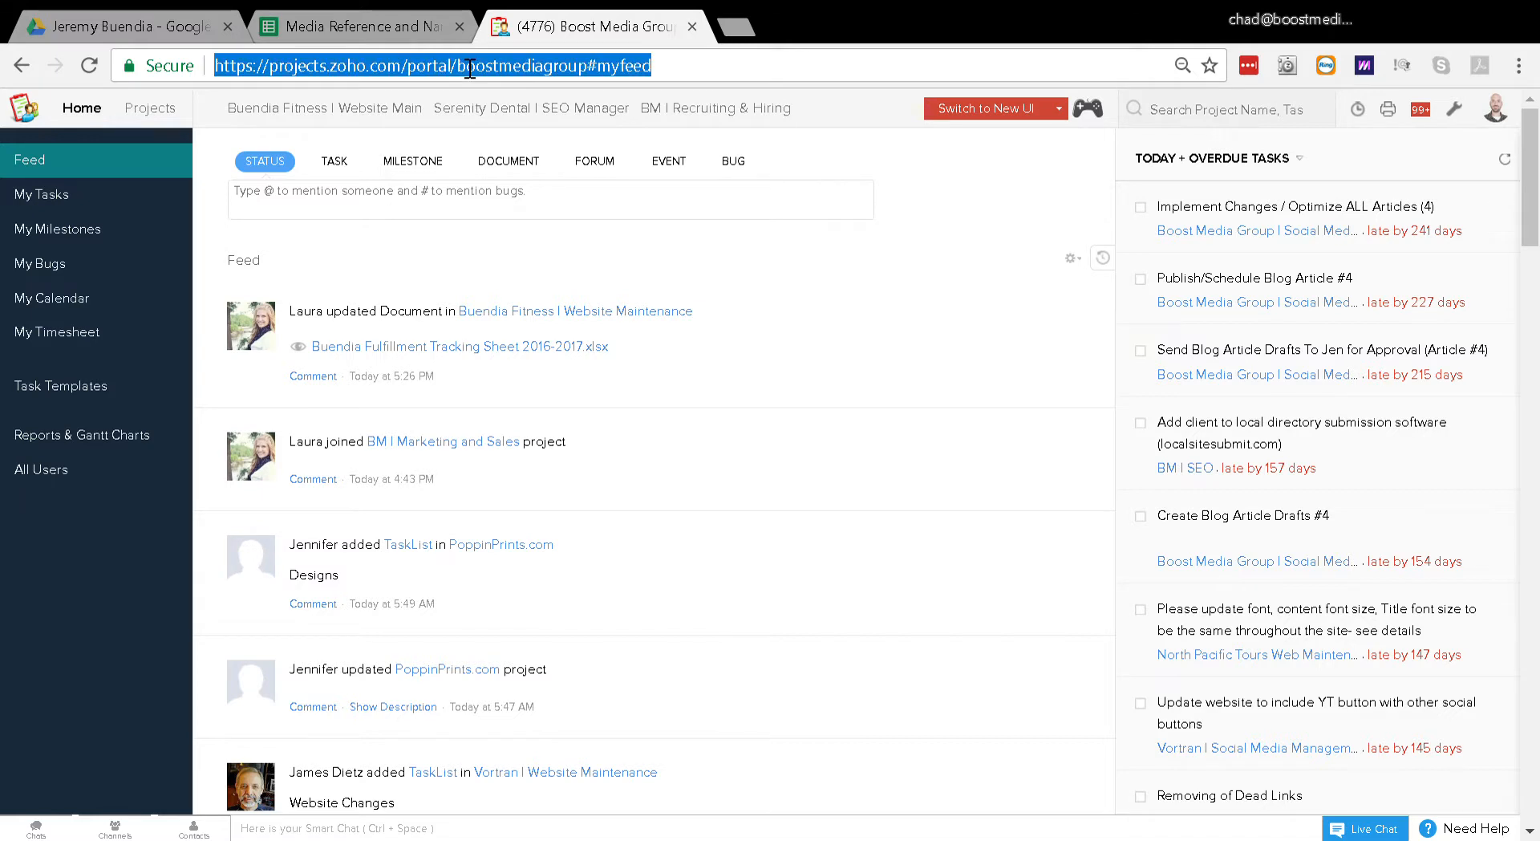
click(422, 35)
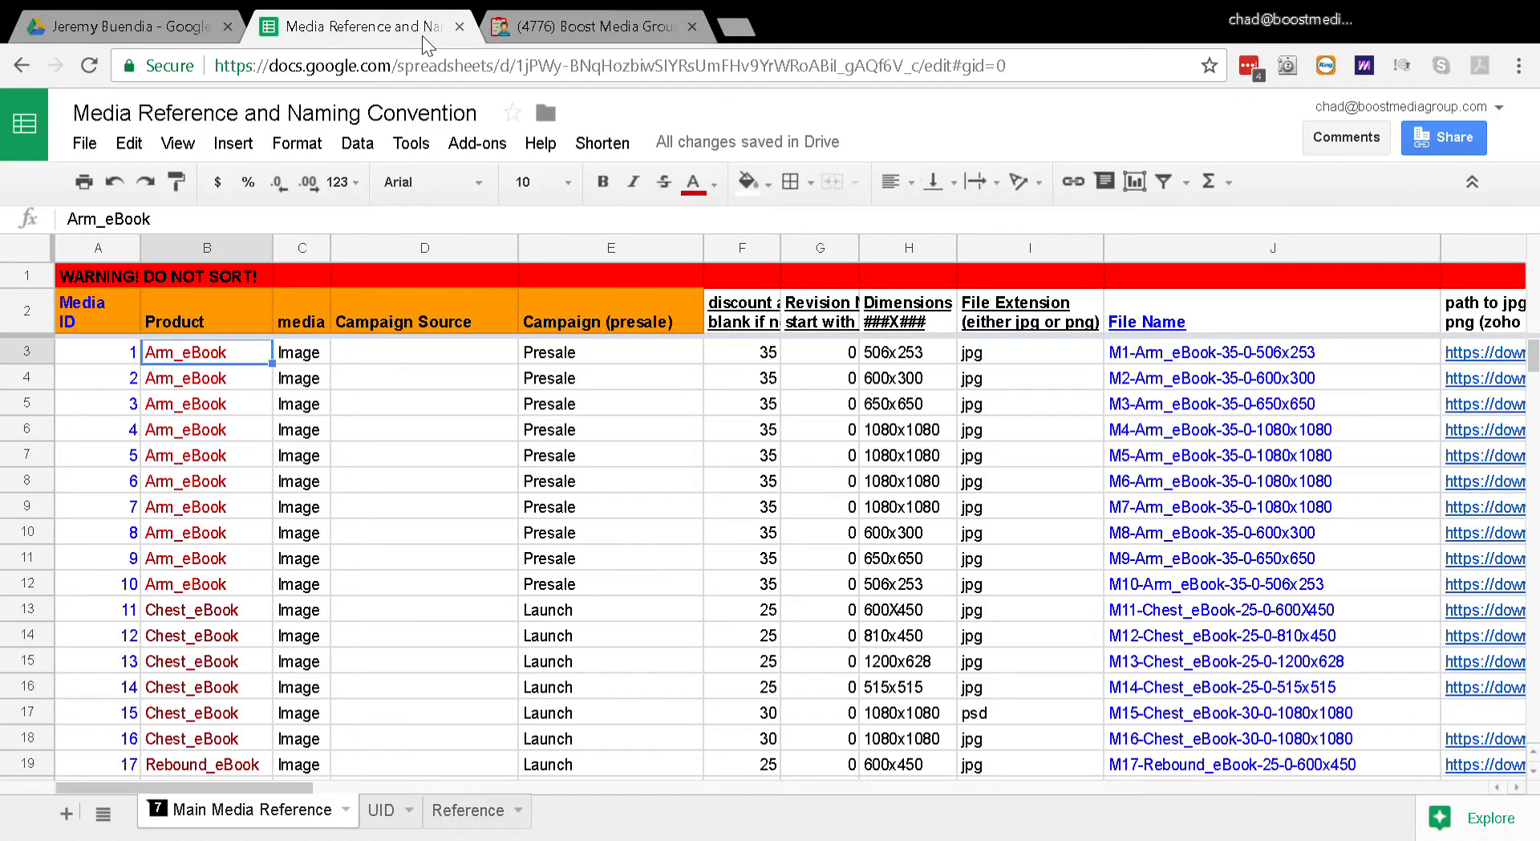
click(402, 78)
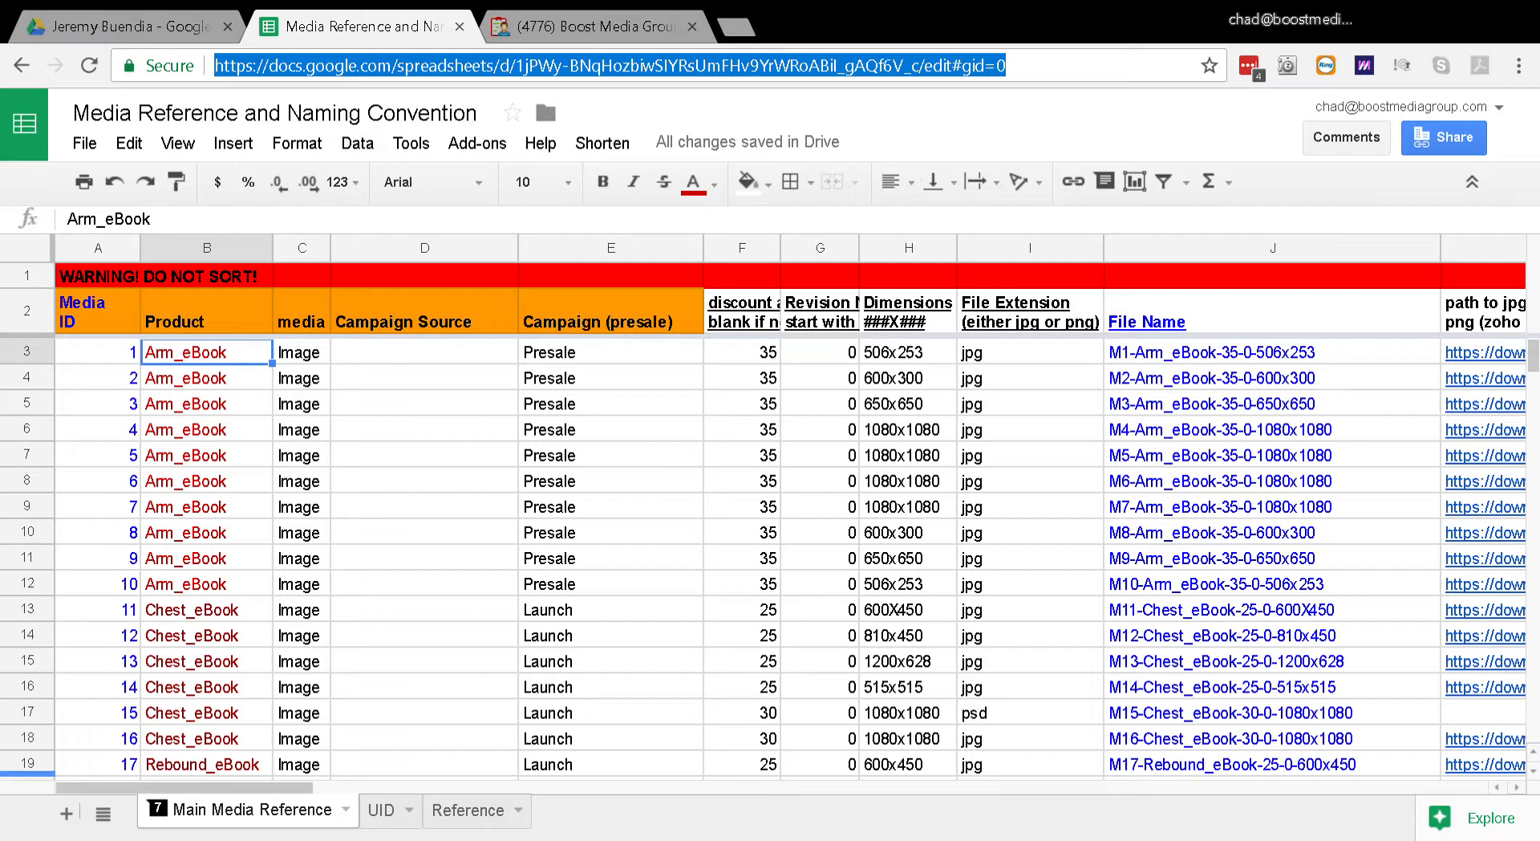
click(195, 817)
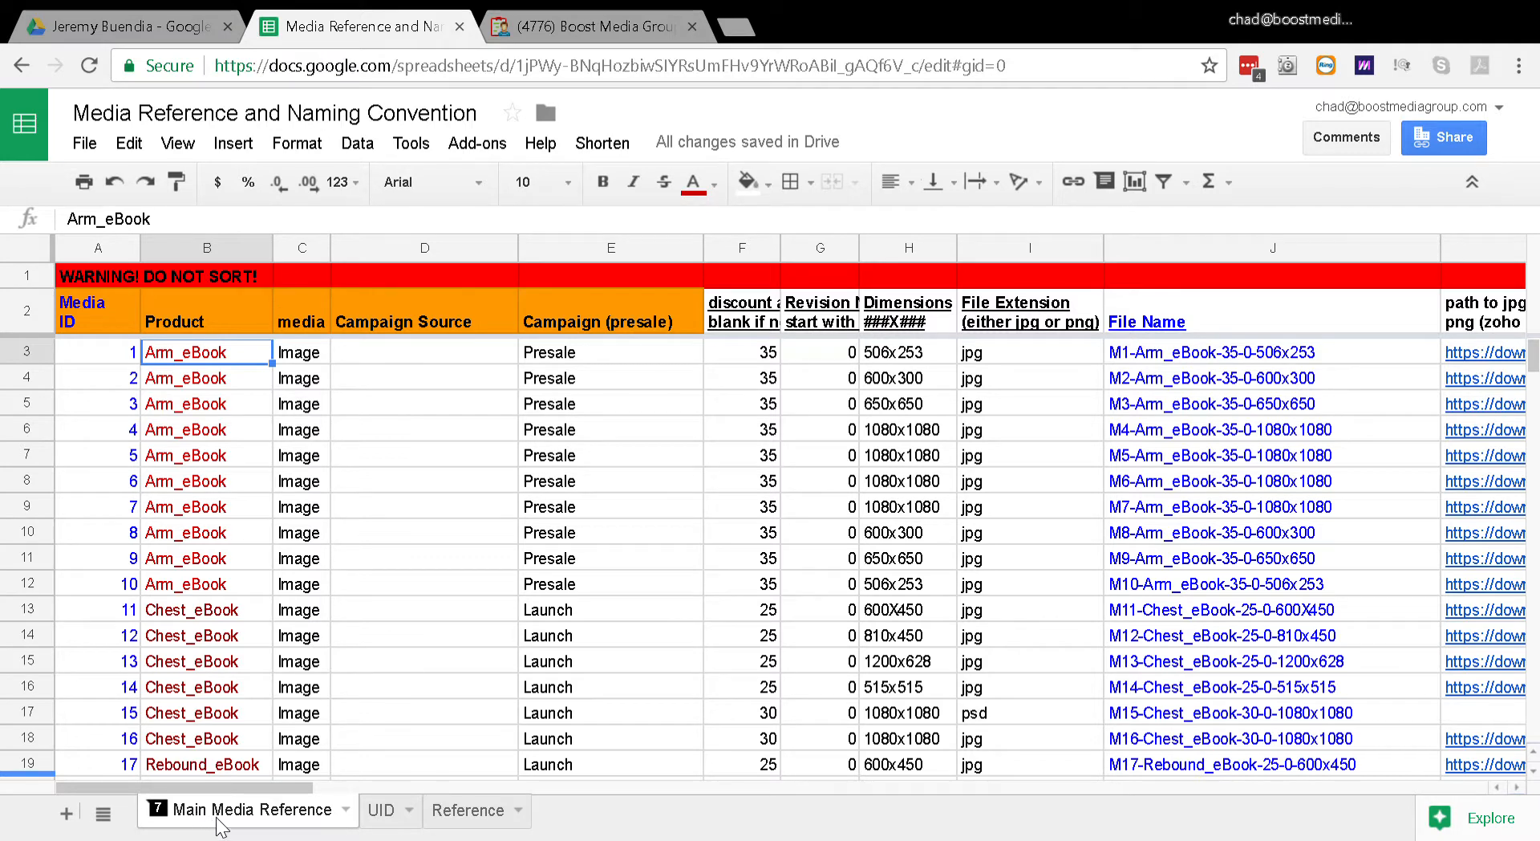
click(391, 812)
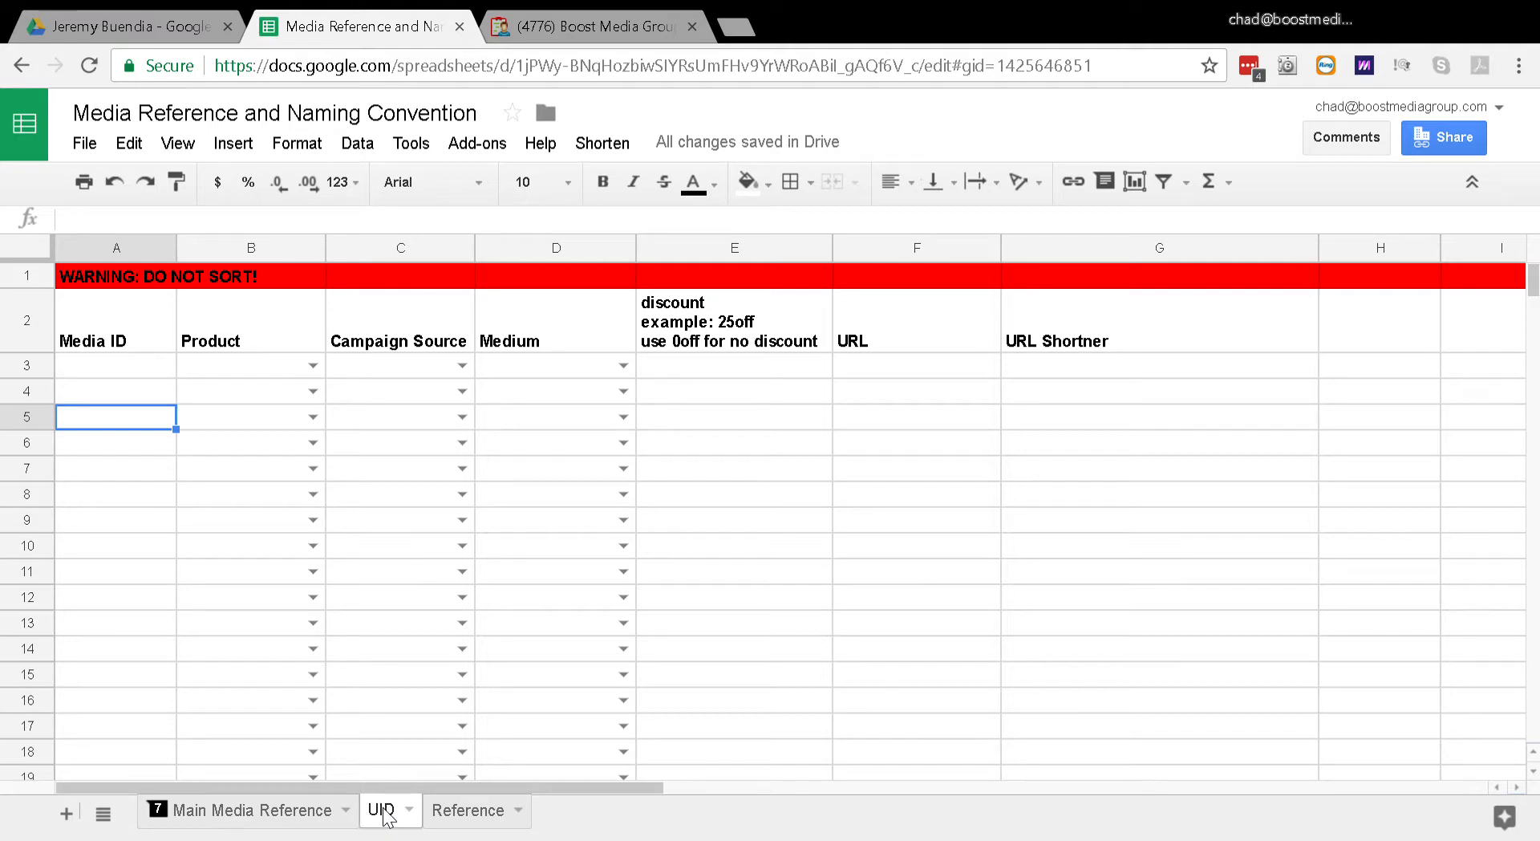
click(291, 815)
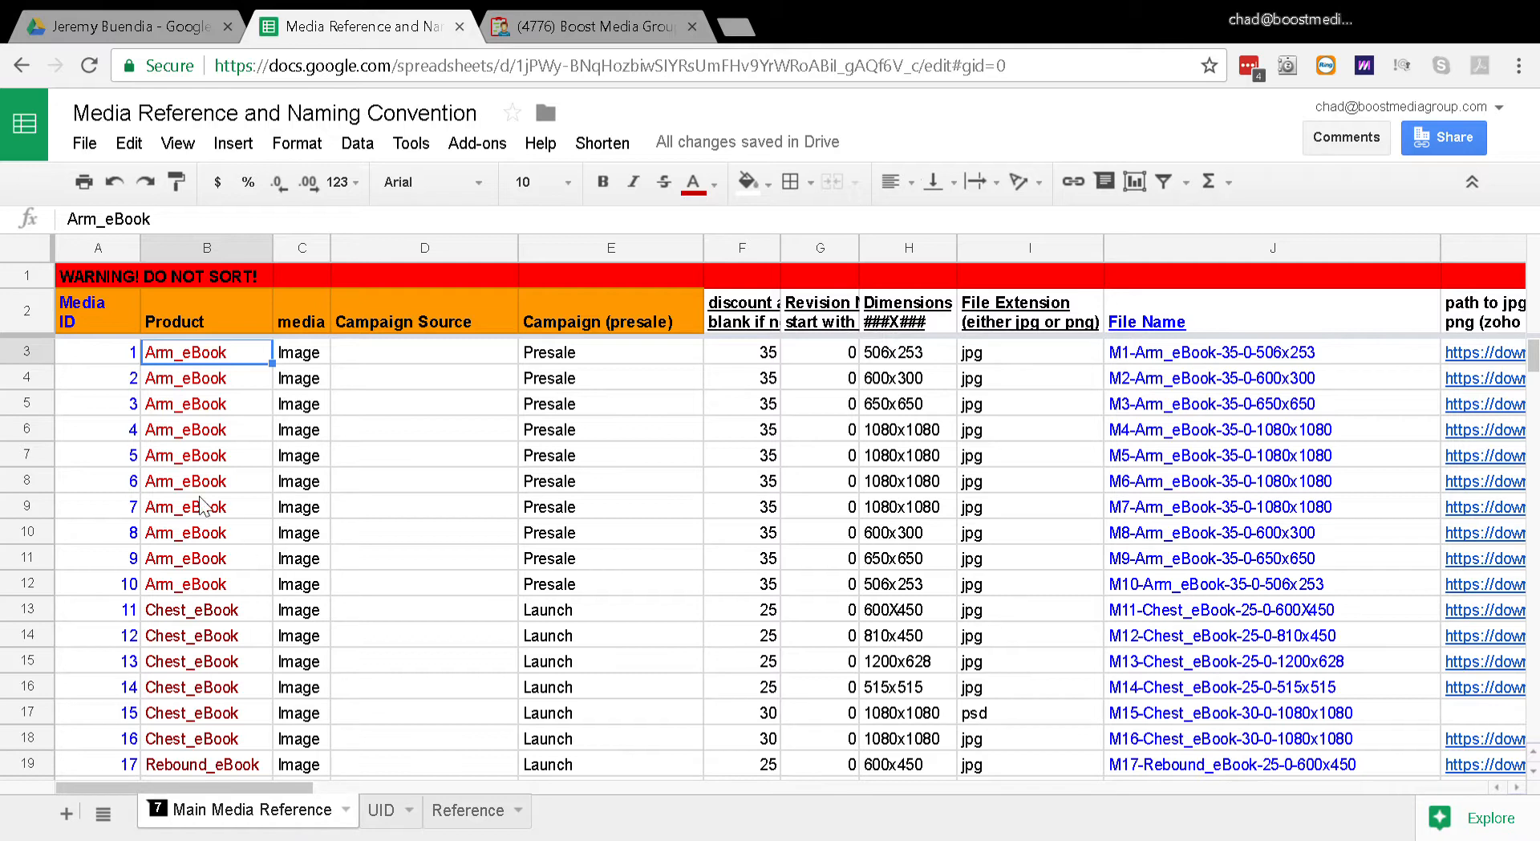
click(200, 491)
key(Up)
key(Up)
key(Up)
key(Up)
key(Up)
key(Up)
key(Up)
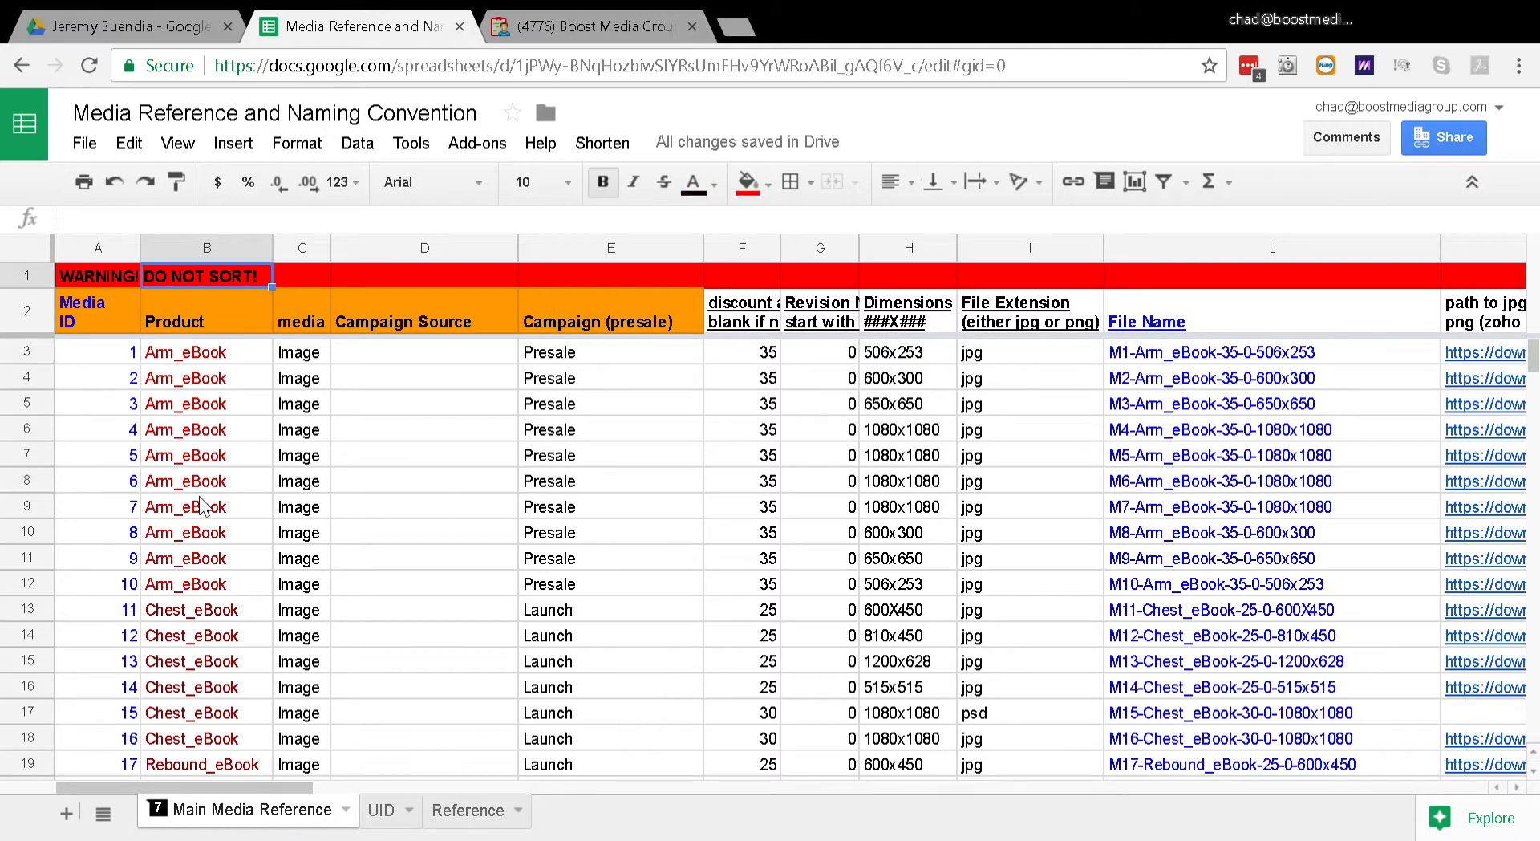
key(Down)
key(Down)
key(Down)
key(Up)
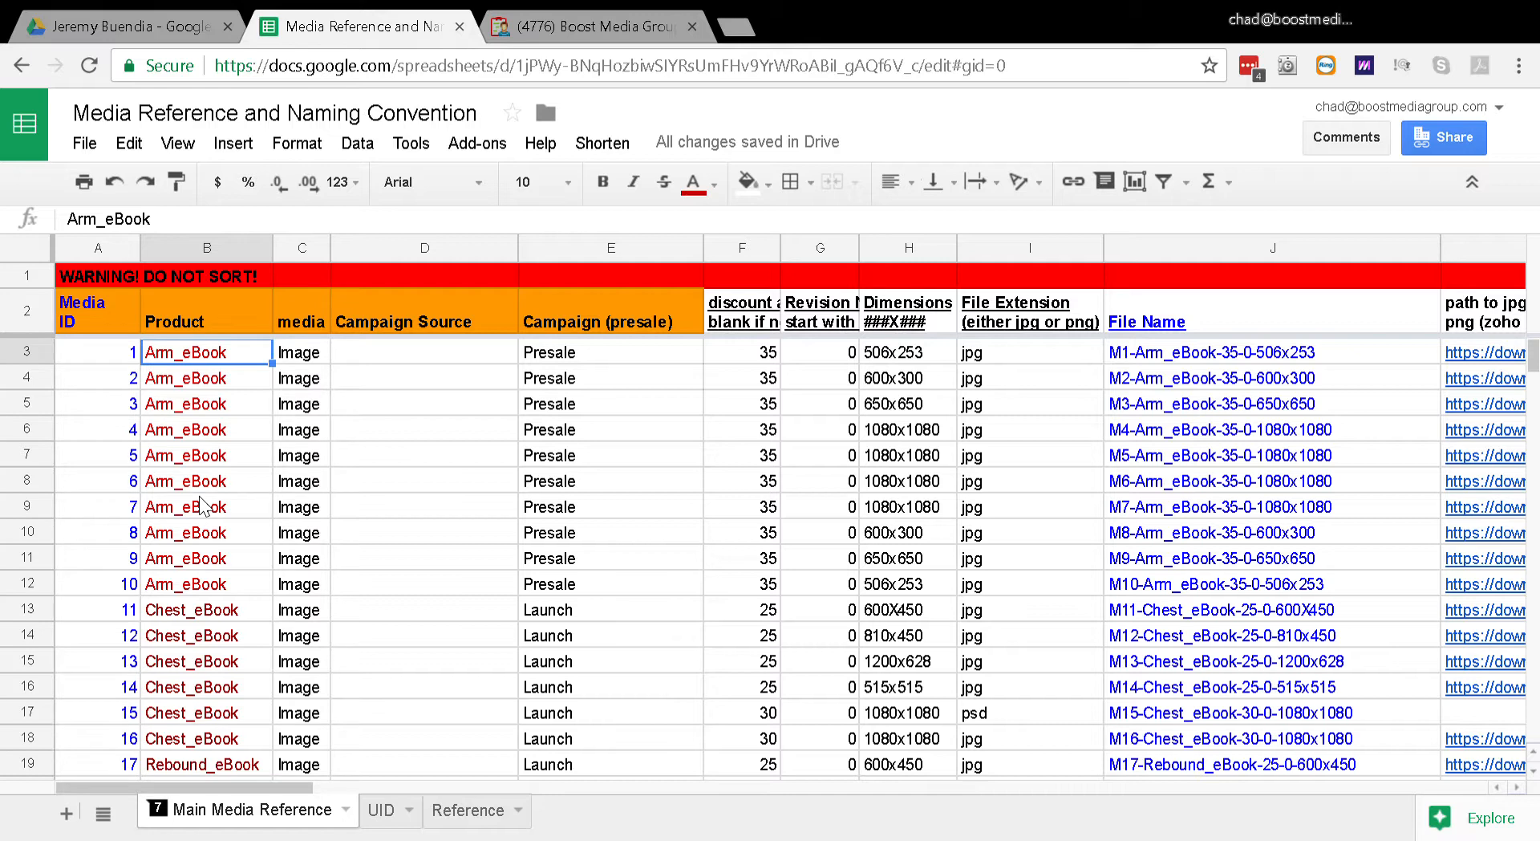
key(Down)
key(Down)
key(Up)
key(Up)
key(Down)
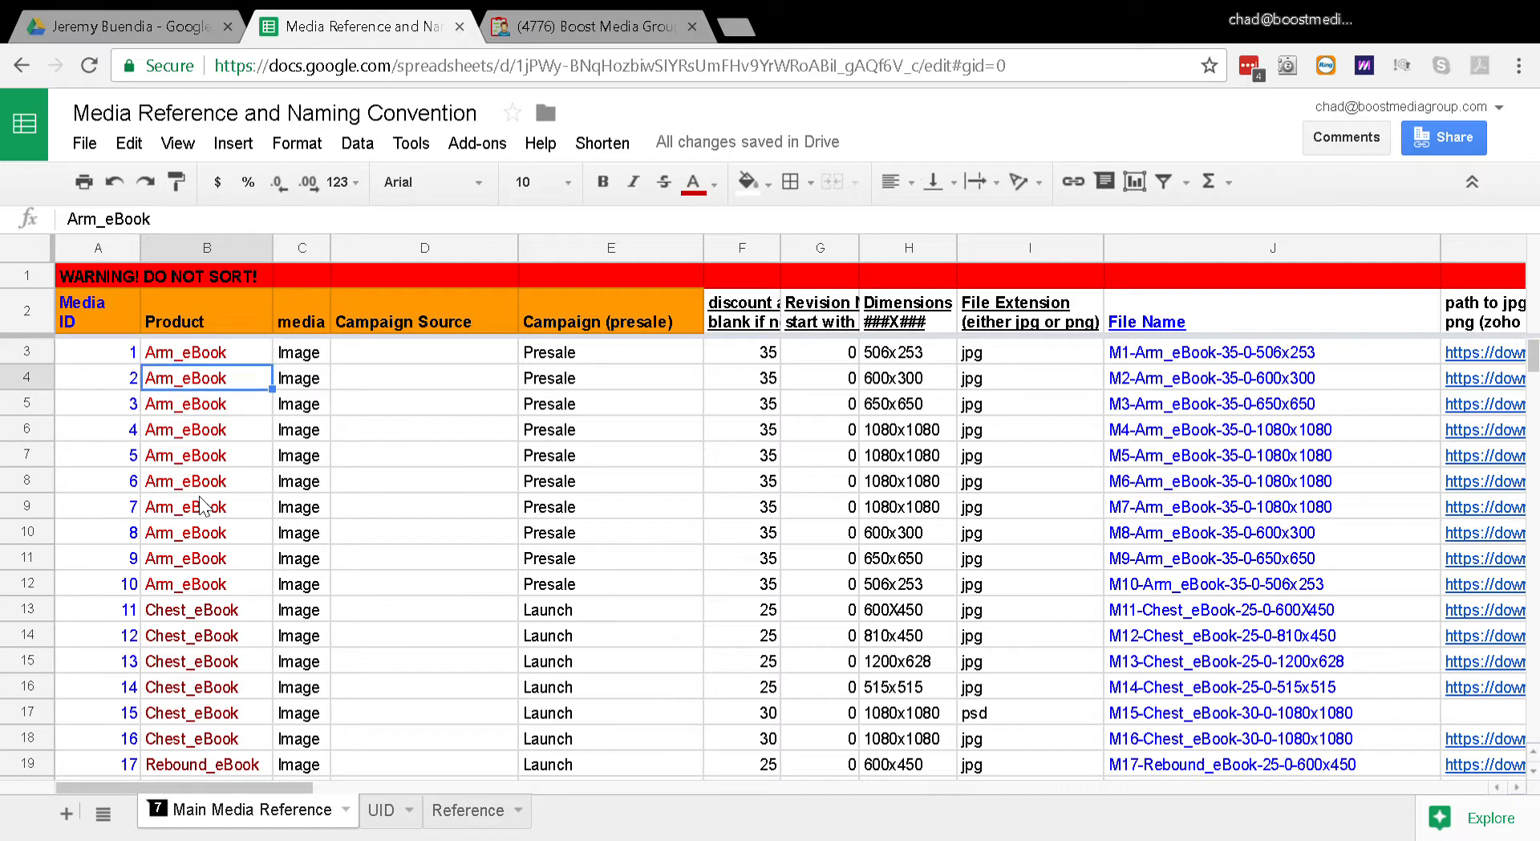
Step: Examine the first Arm_eBook record's fields from Product across to the discount column
key(Up)
key(Right)
key(Right)
key(Right)
key(Right)
key(Right)
key(Left)
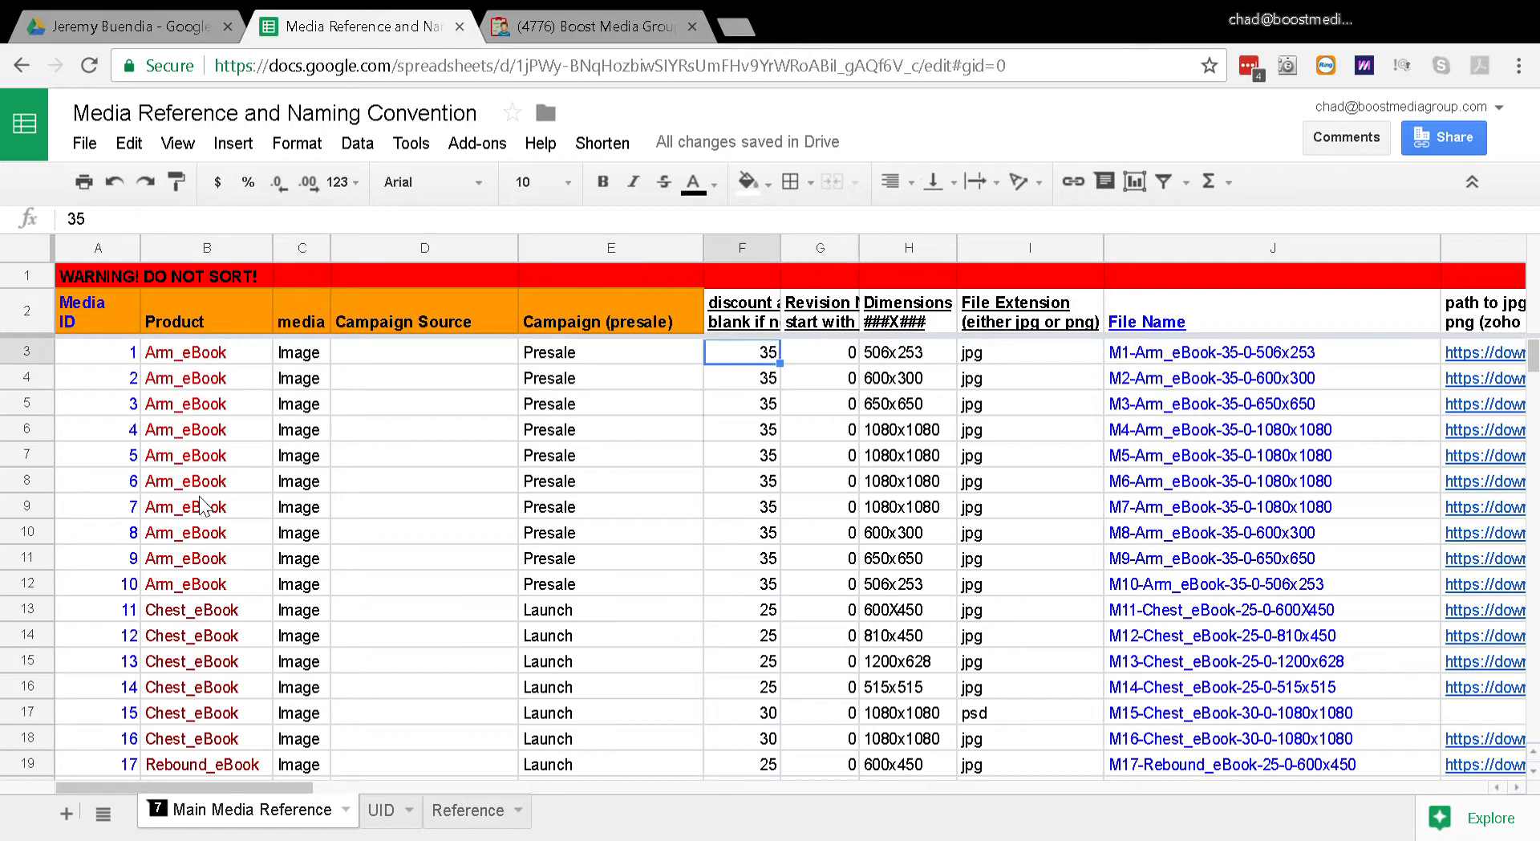
key(Left)
key(Left)
key(Left)
key(Left)
key(Left)
key(Right)
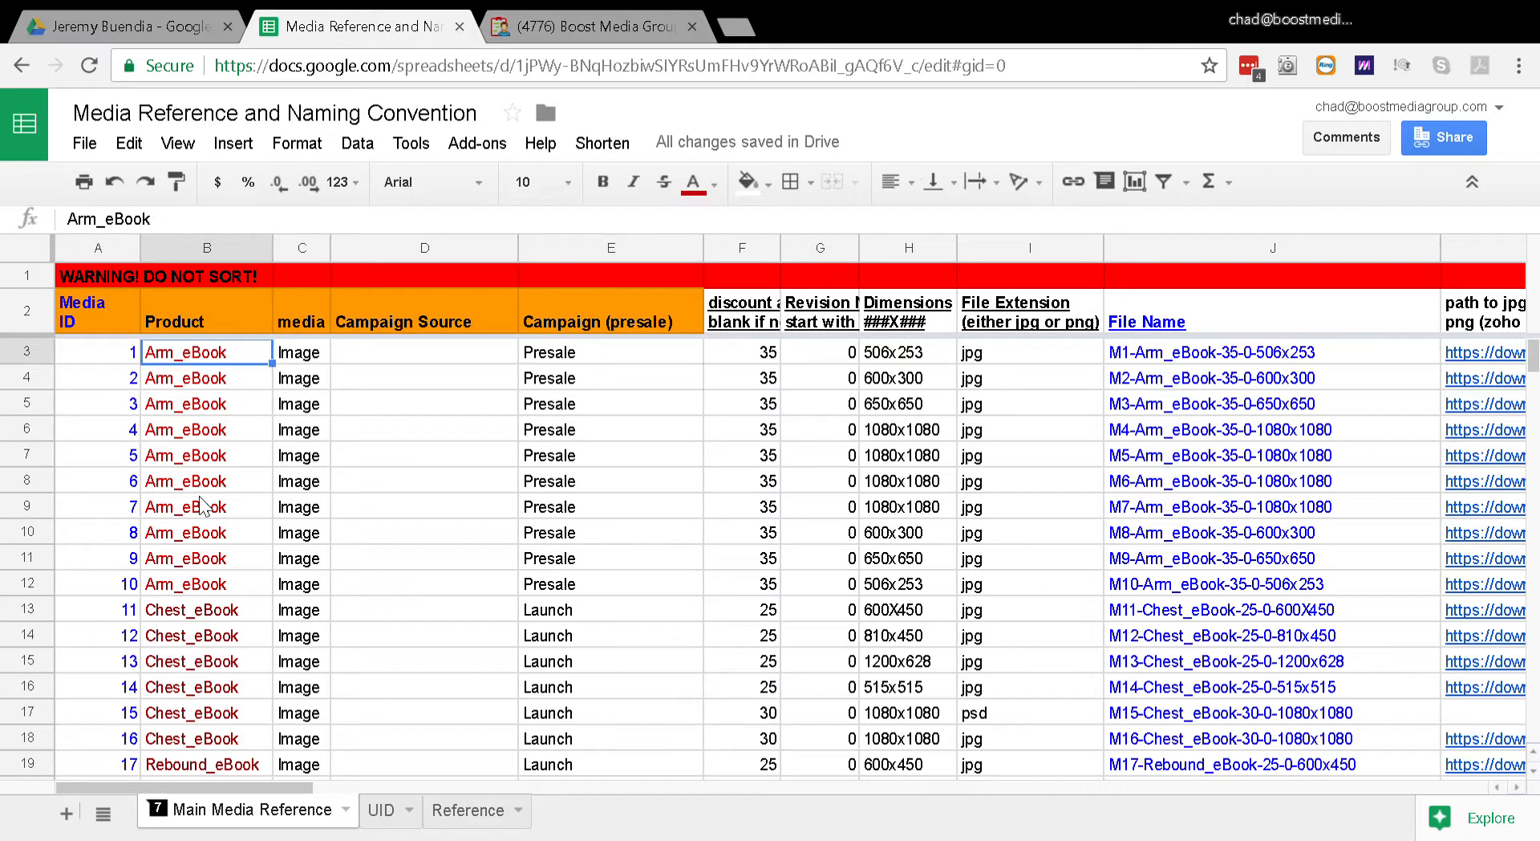
key(Down)
key(Up)
key(Down)
key(Down)
key(Down)
key(Down)
key(Down)
key(Down)
key(Down)
key(Up)
key(Up)
key(Up)
key(Up)
key(Up)
key(Up)
key(Up)
key(Up)
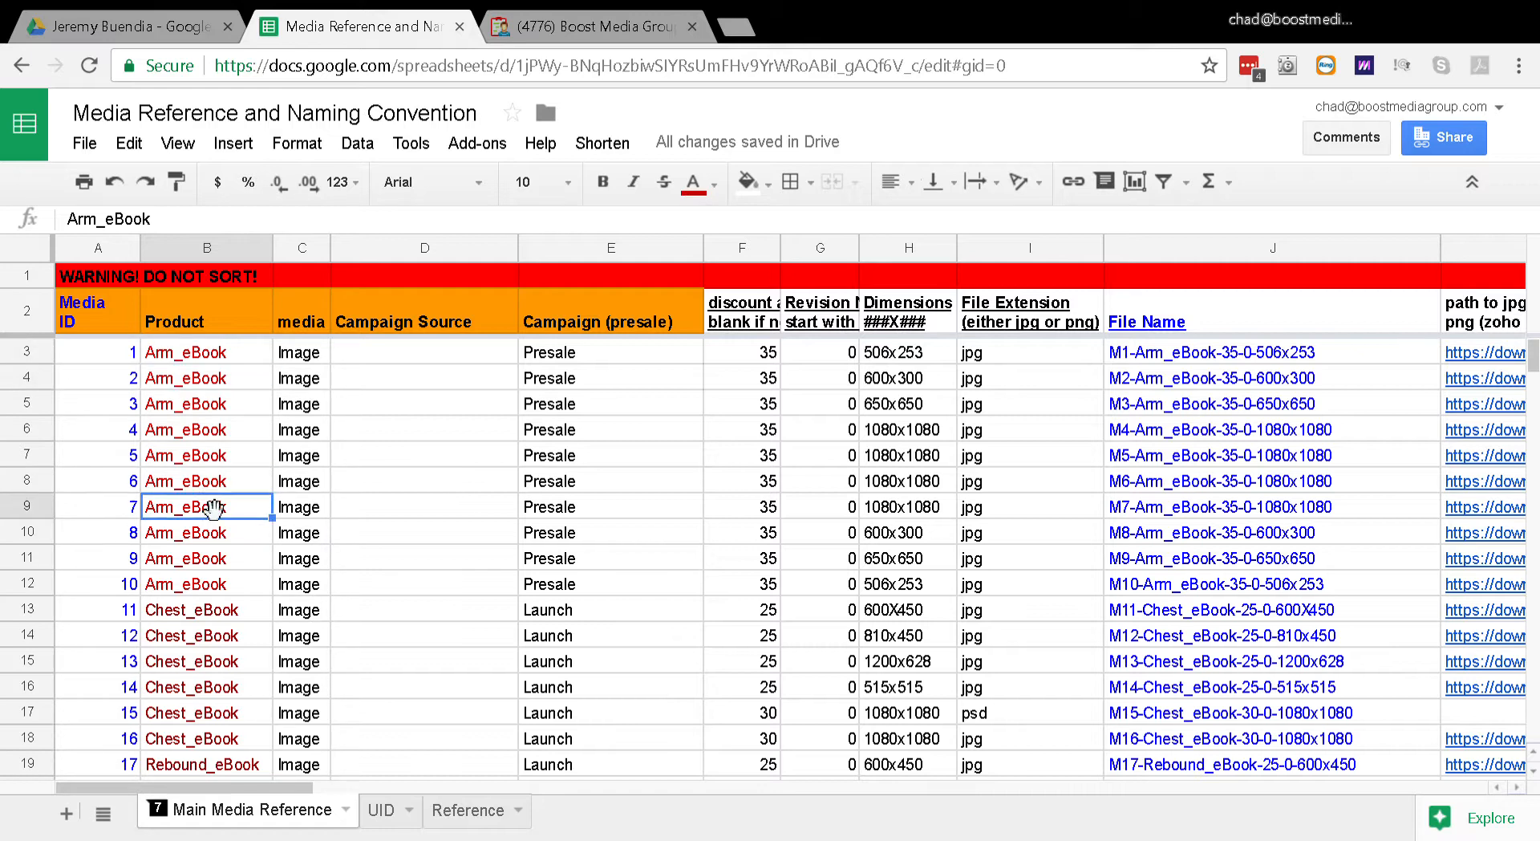
key(Down)
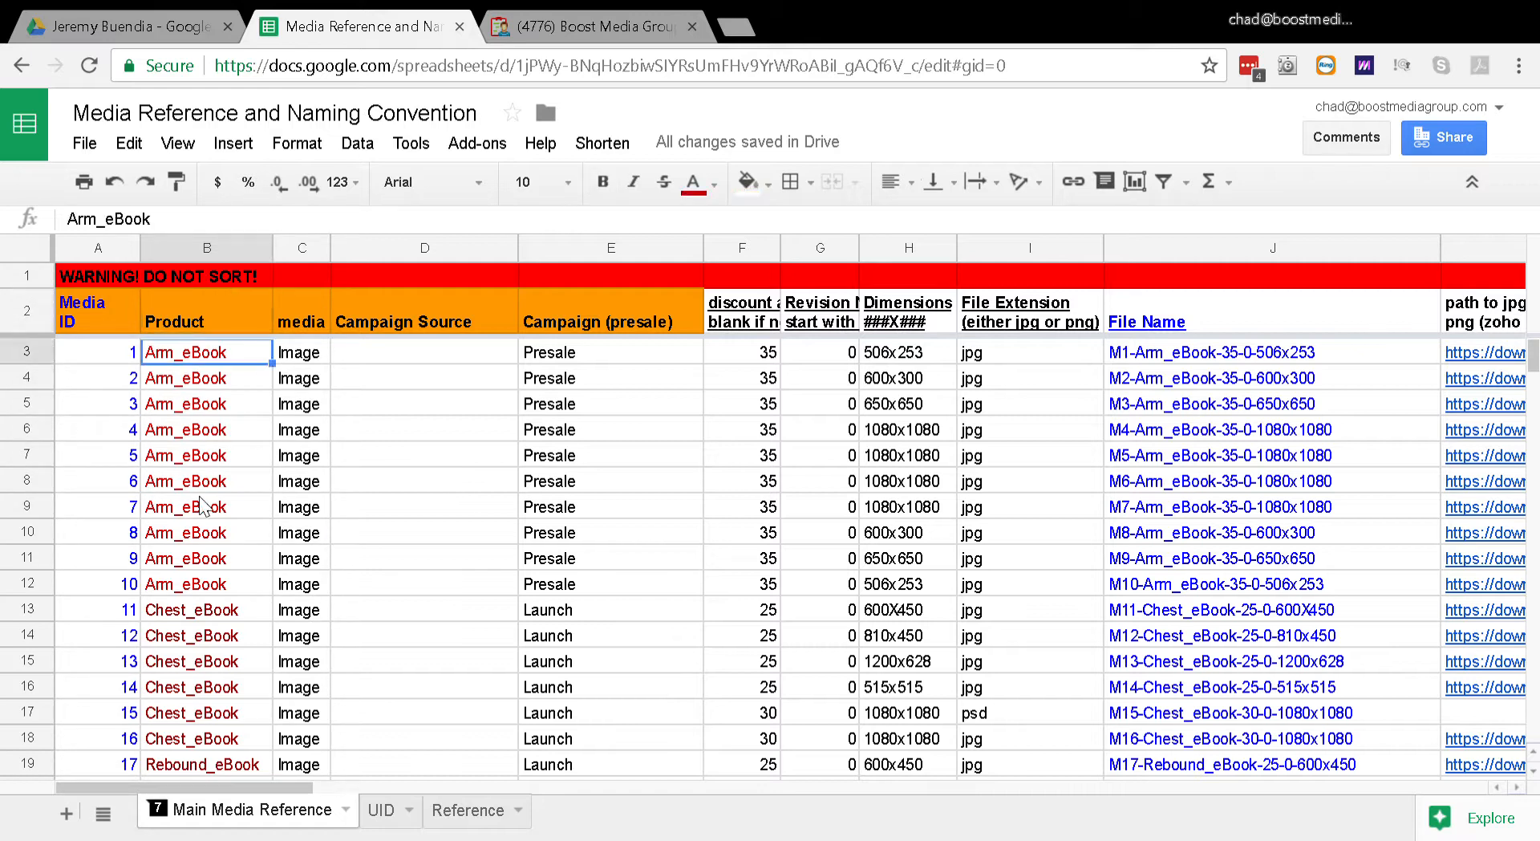
key(Left)
key(Right)
key(Left)
key(Right)
Step: Browse the Product column down to the Bulk_eBook records and return to the first Arm_eBook records
key(Down)
key(Down)
key(Down)
key(Down)
key(Down)
key(Down)
key(Down)
key(Down)
key(Down)
key(Down)
key(Down)
key(Down)
key(Down)
key(Down)
key(Down)
key(Down)
key(Down)
key(Down)
key(Down)
key(Down)
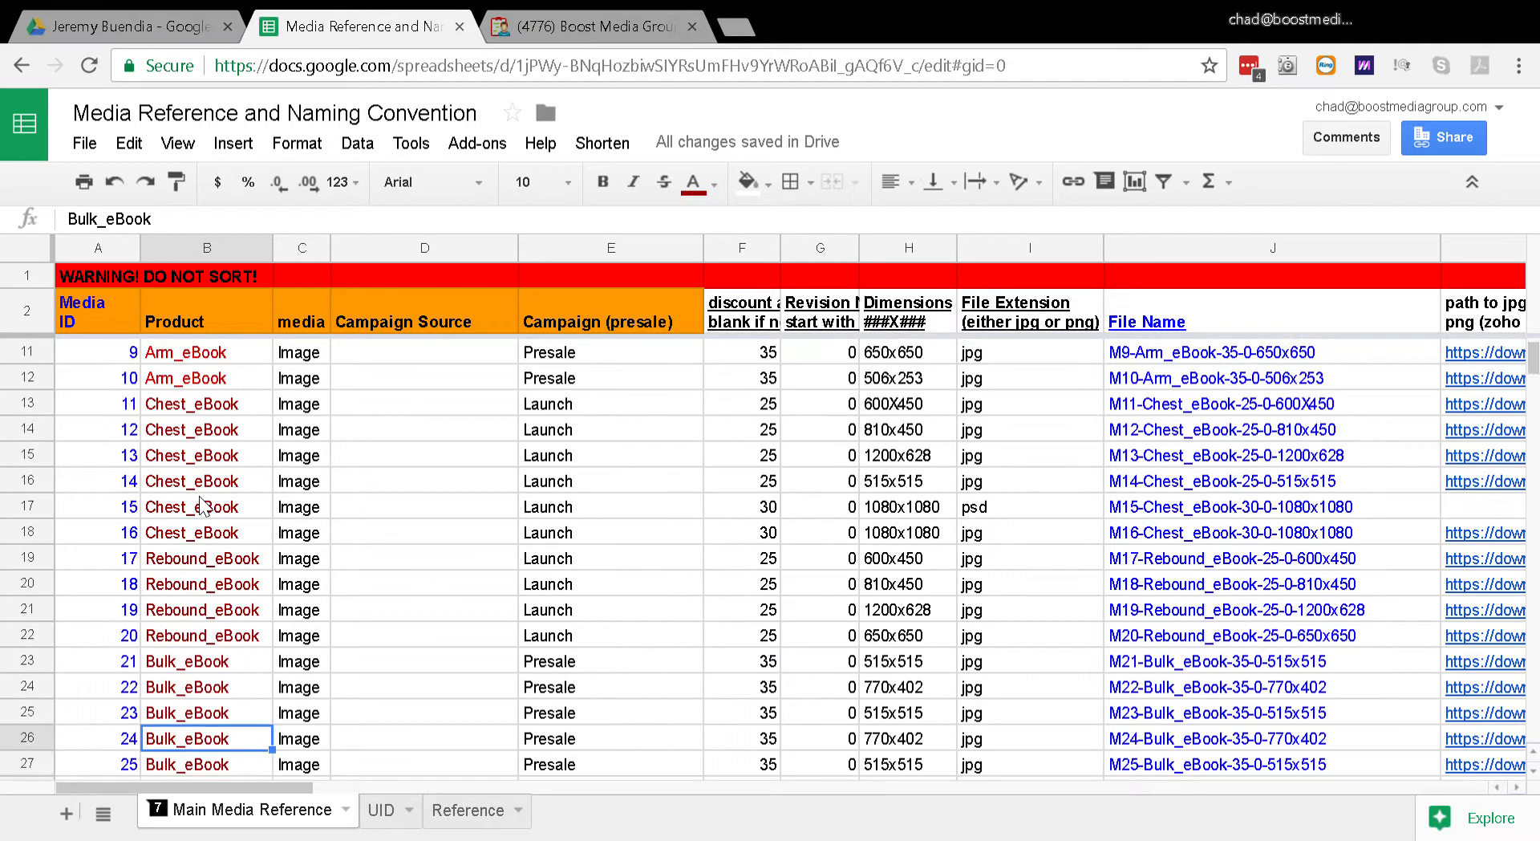
key(Up)
key(Up)
key(Up)
key(Up)
key(Up)
key(Up)
key(Up)
key(Up)
key(Up)
key(Up)
key(Up)
key(Up)
key(Up)
key(Up)
key(Up)
key(Up)
key(Up)
key(Up)
key(Up)
key(Up)
key(Left)
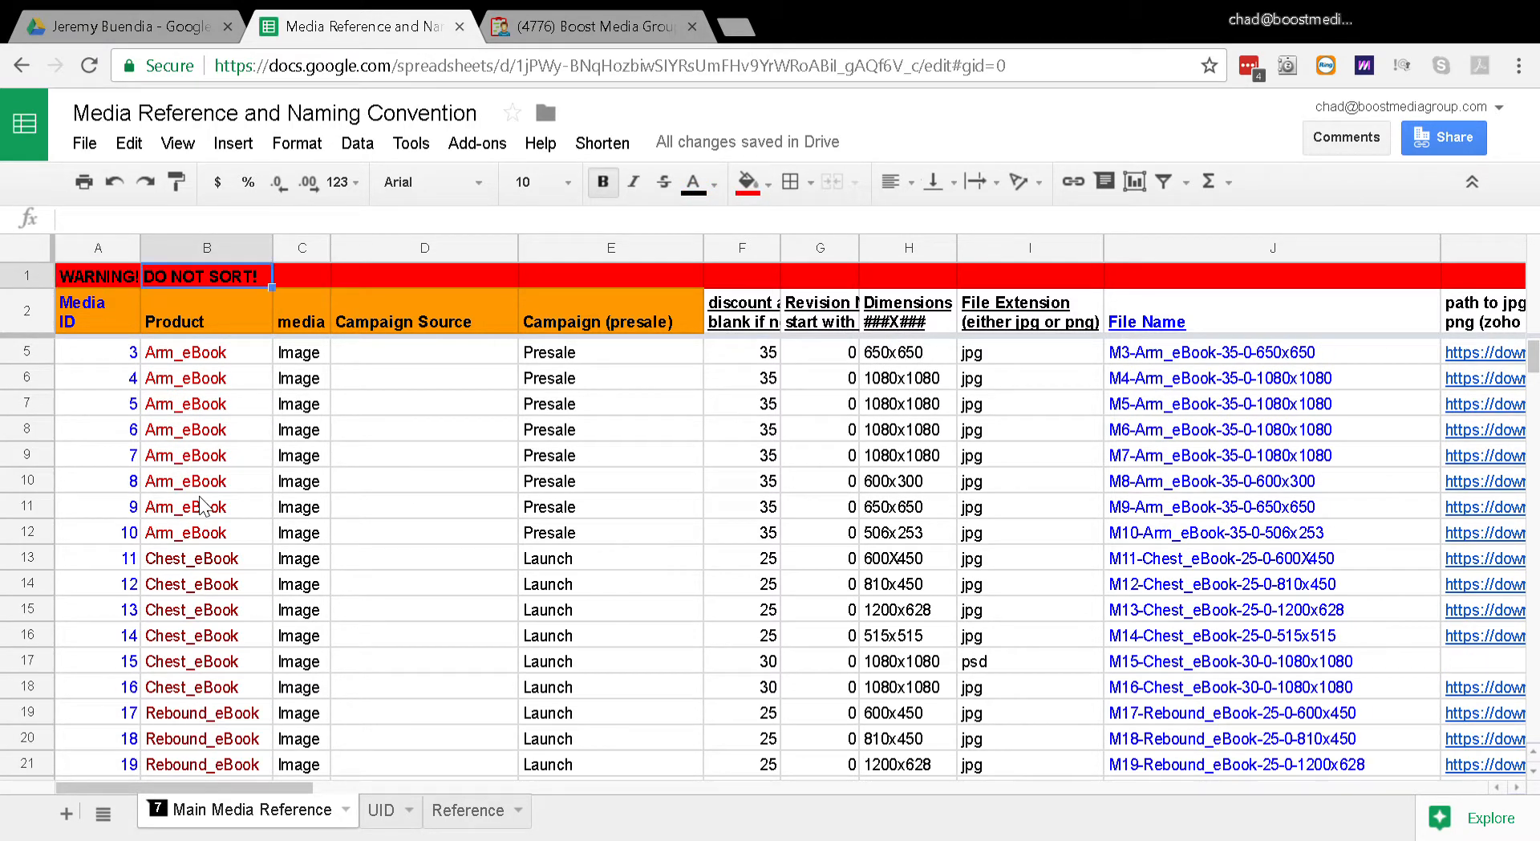
key(Right)
key(Right)
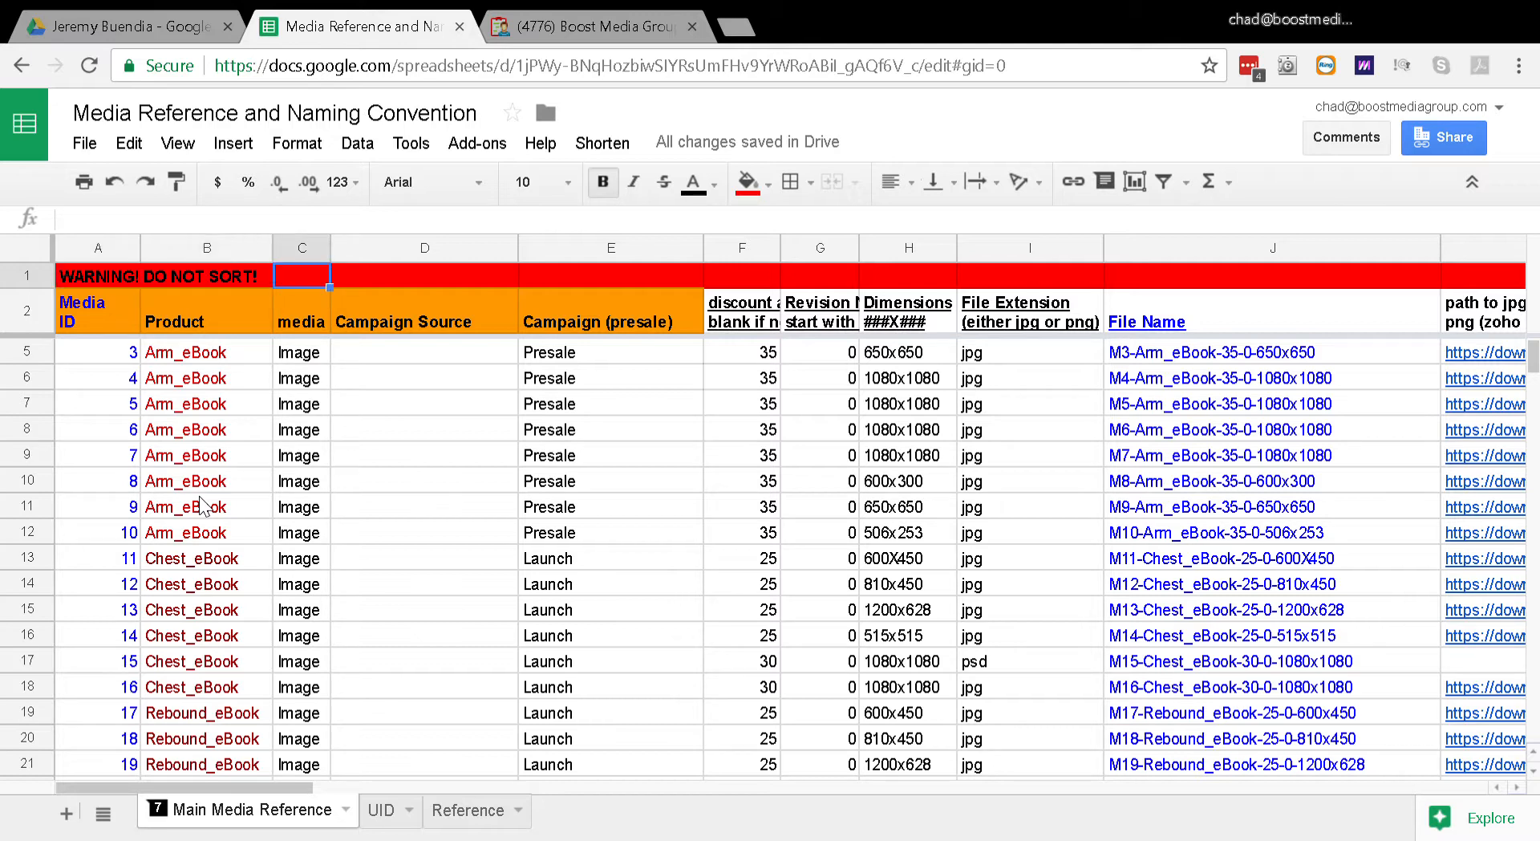
key(Left)
key(Left)
key(Down)
key(Down)
key(Down)
key(Right)
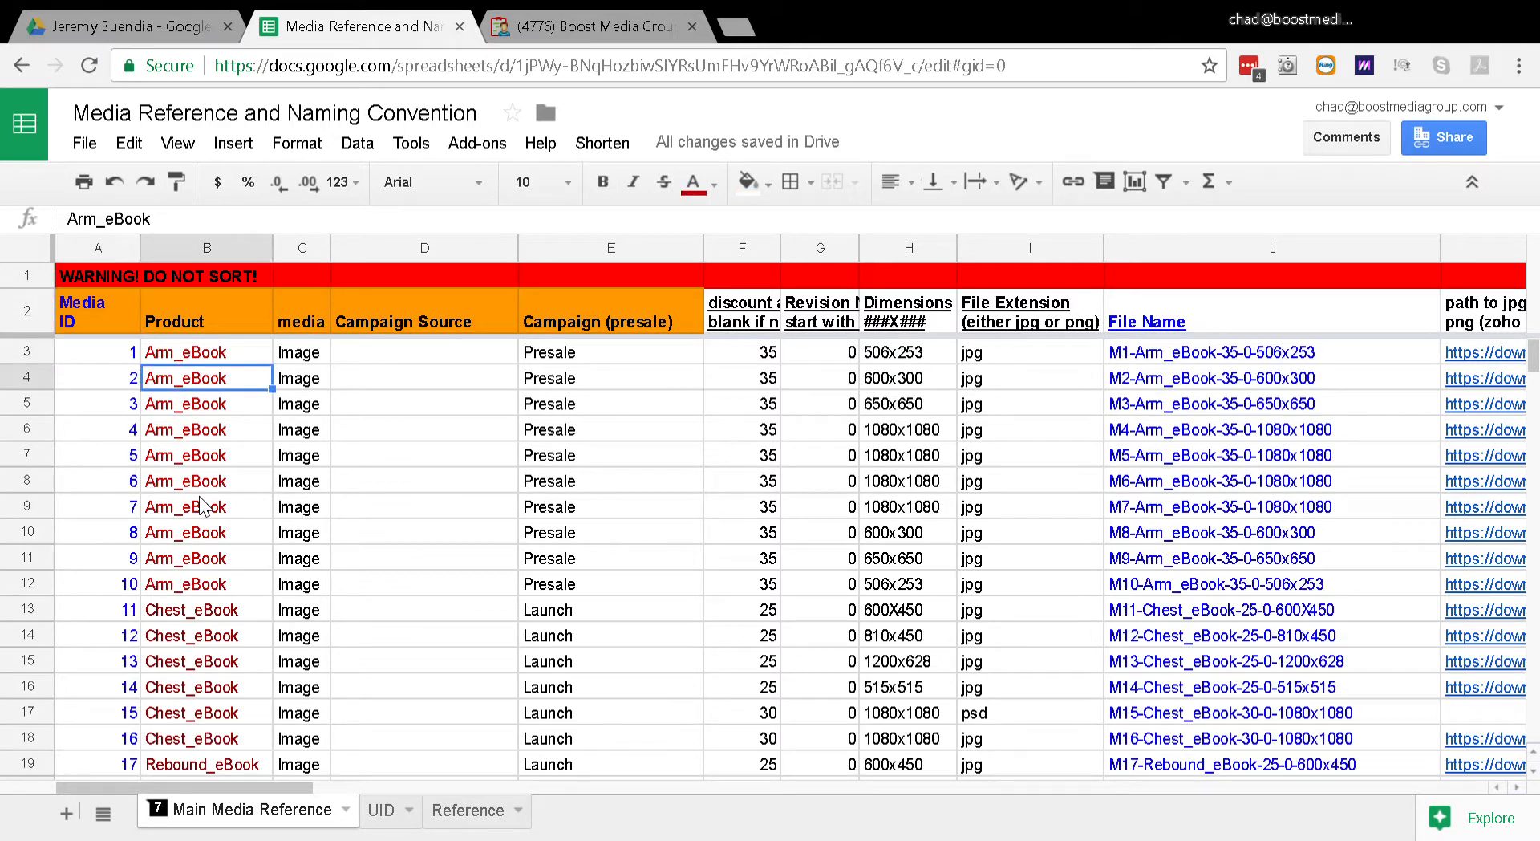
Step: Review how the Product column groups records under Arm_eBook, Chest_eBook and Rebound_eBook
key(Up)
key(Down)
key(Down)
key(Down)
key(Down)
key(Down)
key(Down)
key(Down)
key(Down)
key(Down)
key(Down)
key(Down)
key(Down)
key(Down)
key(Down)
key(Down)
key(Down)
key(Down)
key(Down)
key(Down)
key(Down)
key(Down)
key(Down)
key(Down)
key(Down)
key(Down)
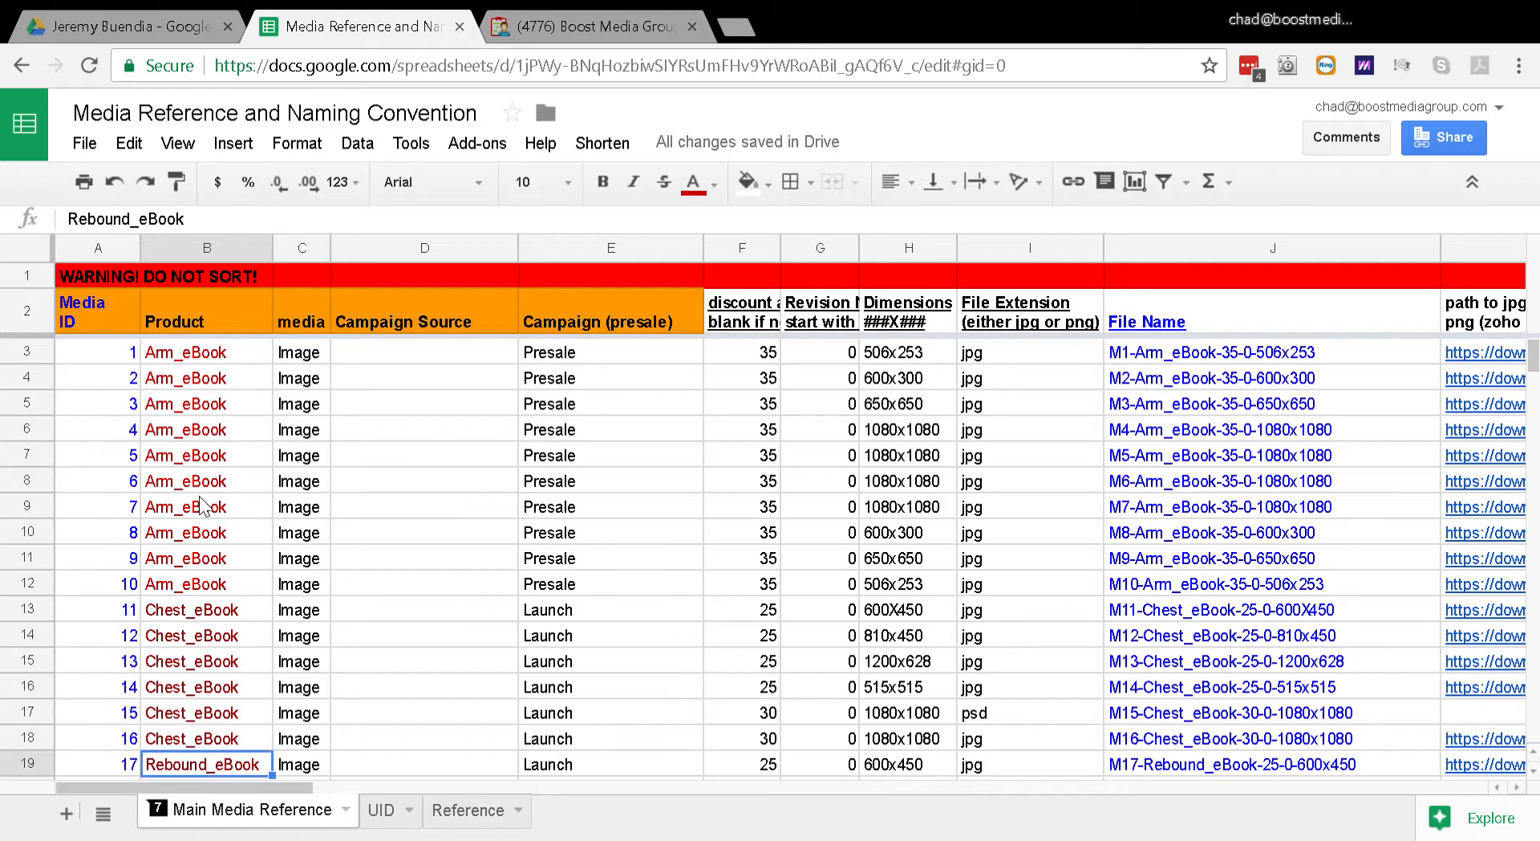
key(Up)
key(Up)
key(Up)
key(Up)
key(Up)
key(Up)
key(Up)
key(Up)
key(Up)
key(Up)
key(Up)
key(Up)
key(Up)
key(Up)
key(Up)
key(Up)
key(Up)
key(Up)
key(Up)
key(Up)
key(Up)
key(Up)
key(Up)
key(Up)
key(Up)
key(Up)
key(Up)
key(Up)
key(Up)
key(Up)
key(Up)
key(Up)
key(Up)
key(Up)
key(Up)
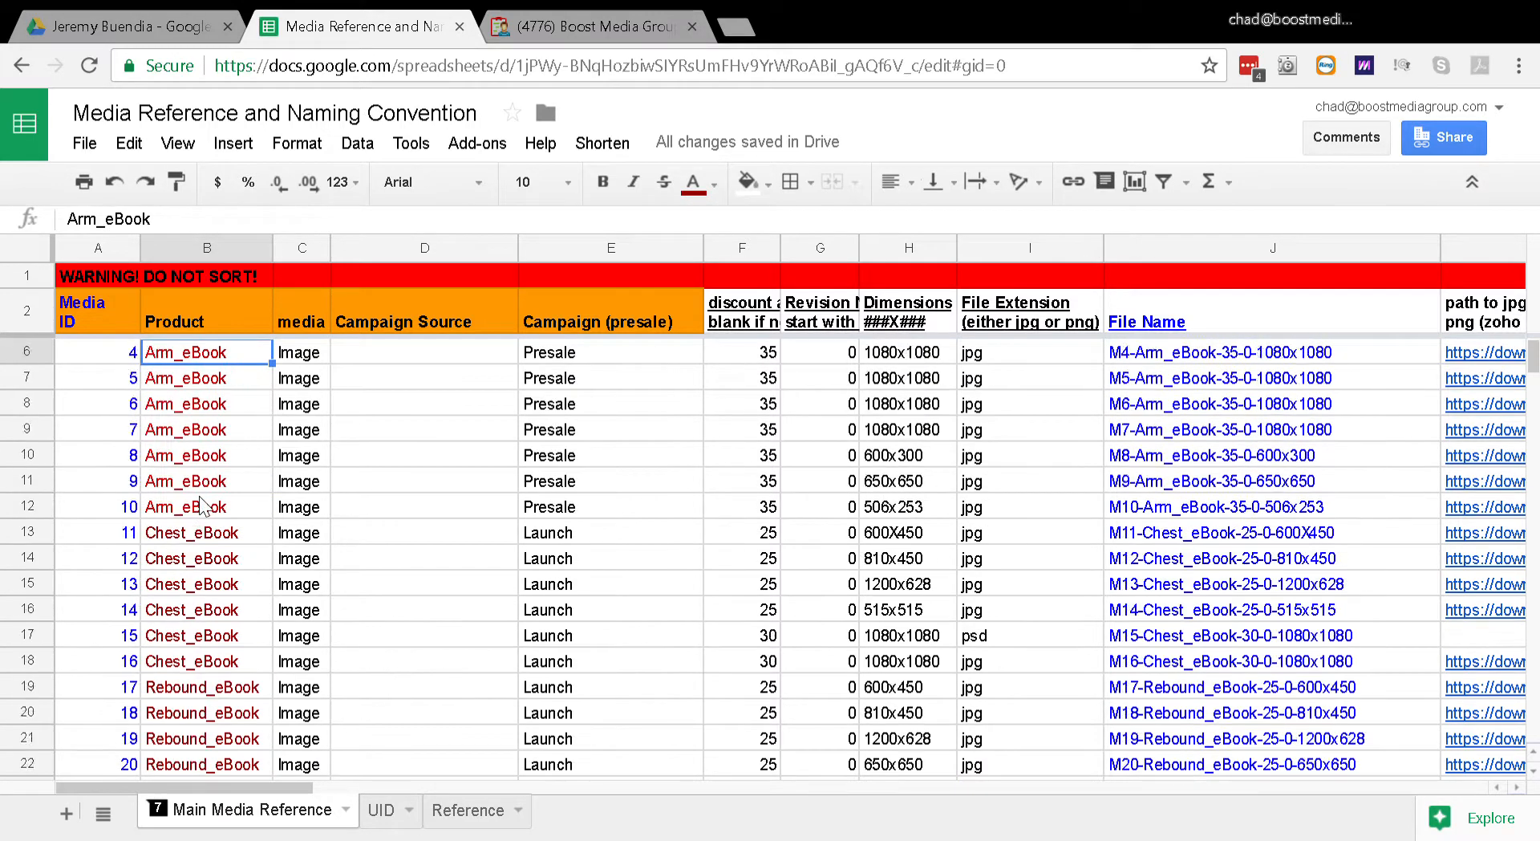
key(Down)
key(Down)
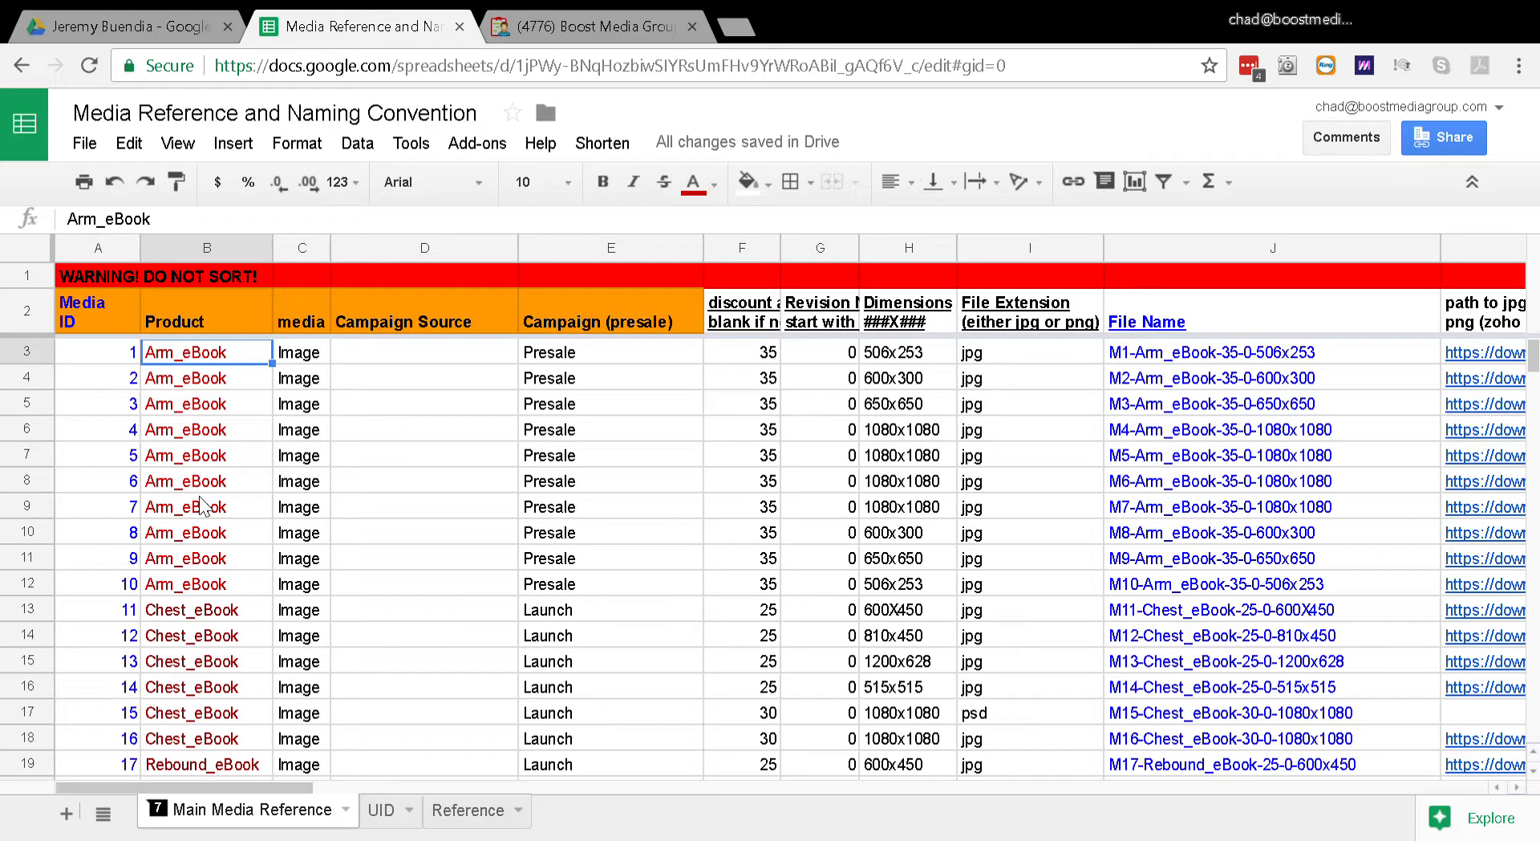
key(Down)
key(Down)
key(Down)
key(Down)
key(Down)
key(Down)
key(Down)
key(Down)
key(Down)
key(Down)
key(Down)
key(Up)
key(Up)
key(Up)
key(Up)
key(Up)
key(Up)
key(Up)
key(Up)
key(Up)
key(Up)
key(Up)
key(Up)
key(Up)
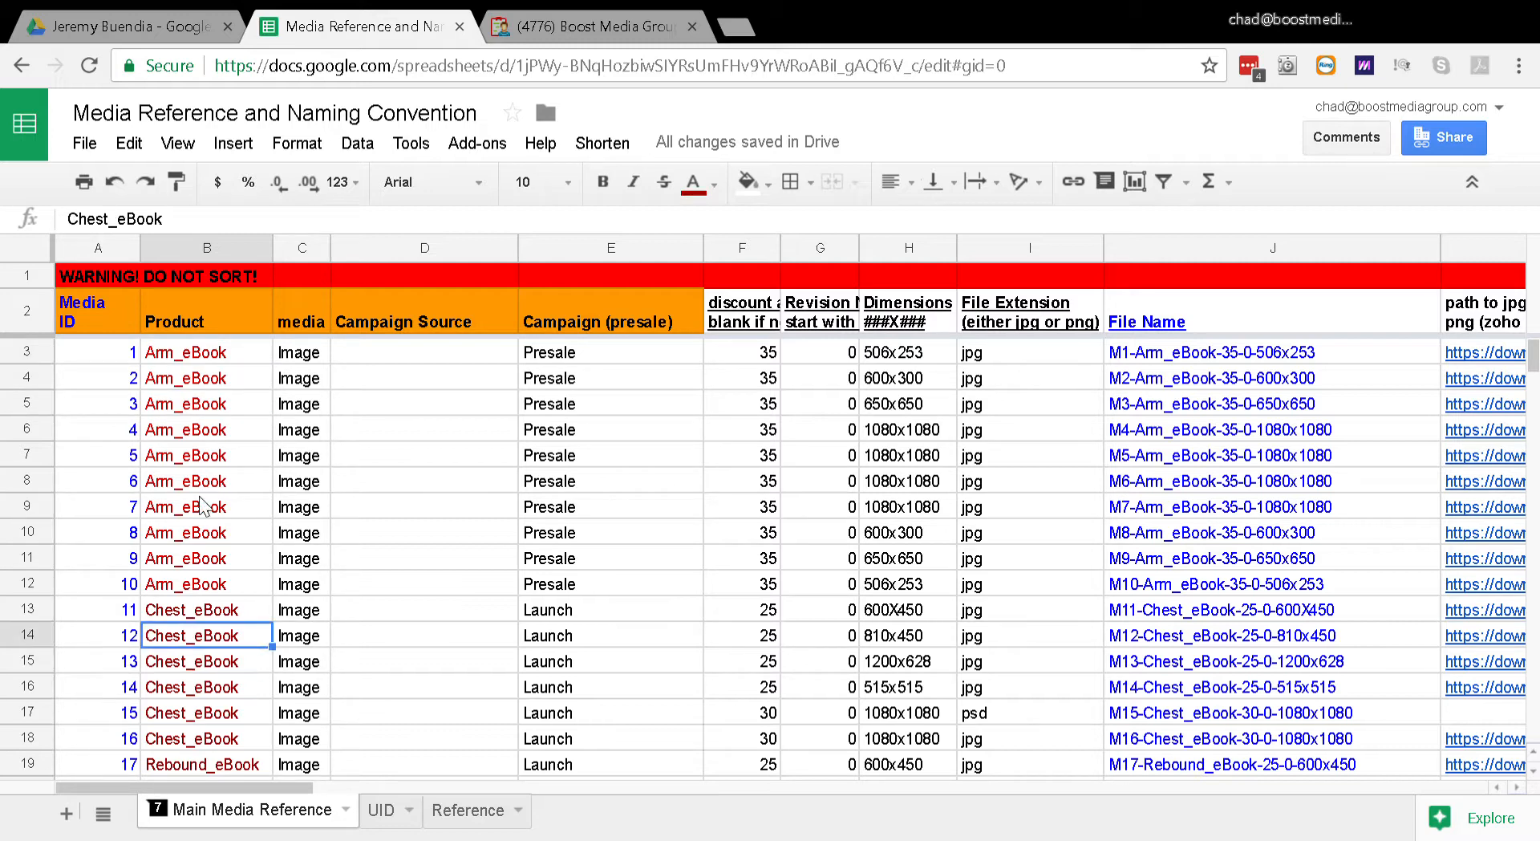
key(Down)
key(Down)
key(Down)
key(Down)
key(Down)
key(Down)
key(Down)
key(Down)
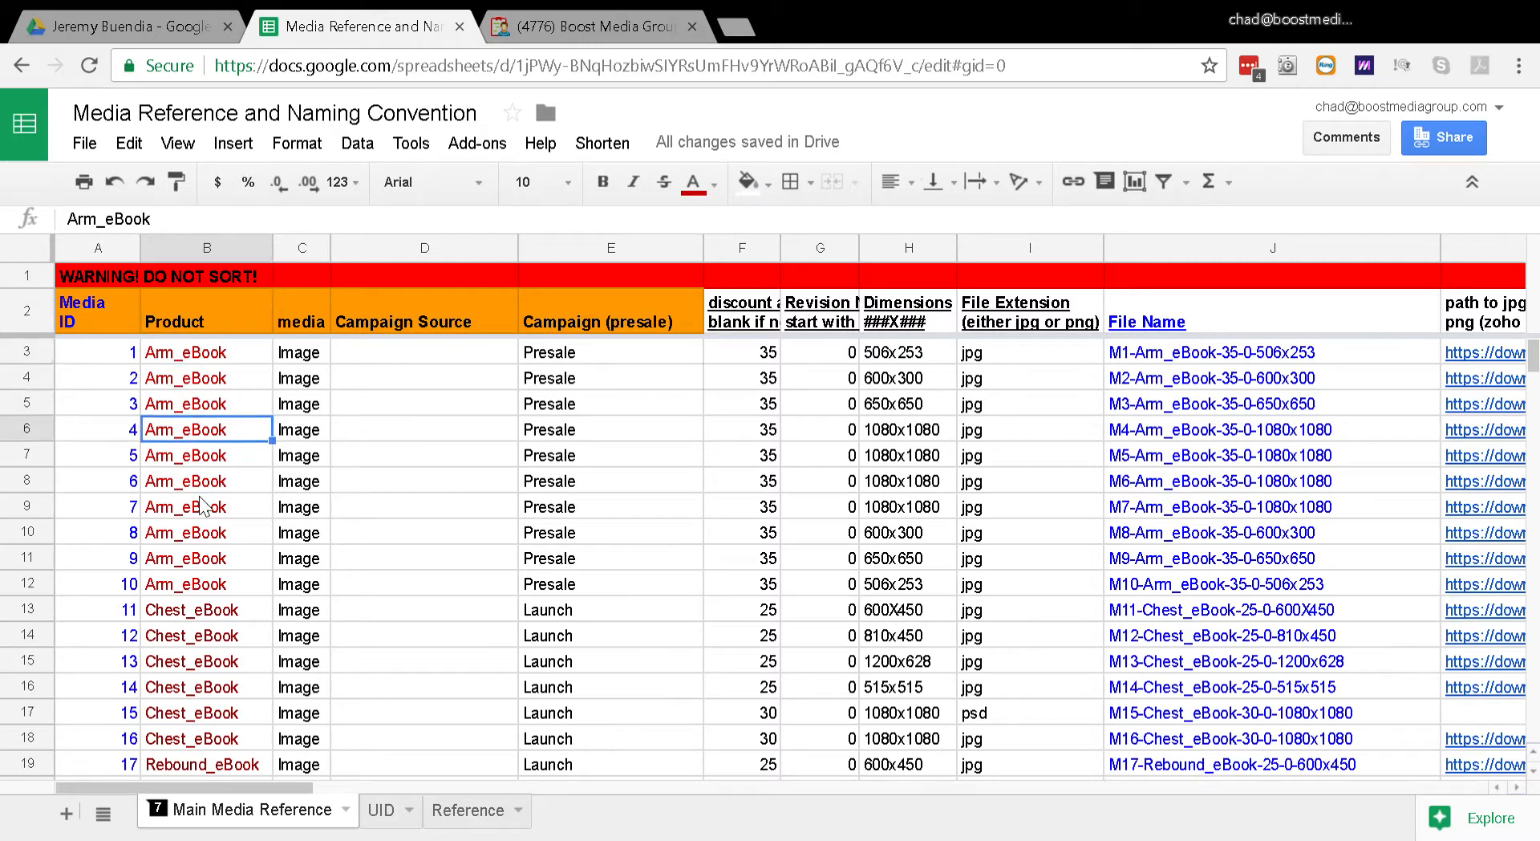
key(Up)
key(Up)
key(Up)
key(Up)
key(Up)
key(Up)
Step: Examine the Media ID column beside the Product column for the first records
key(Left)
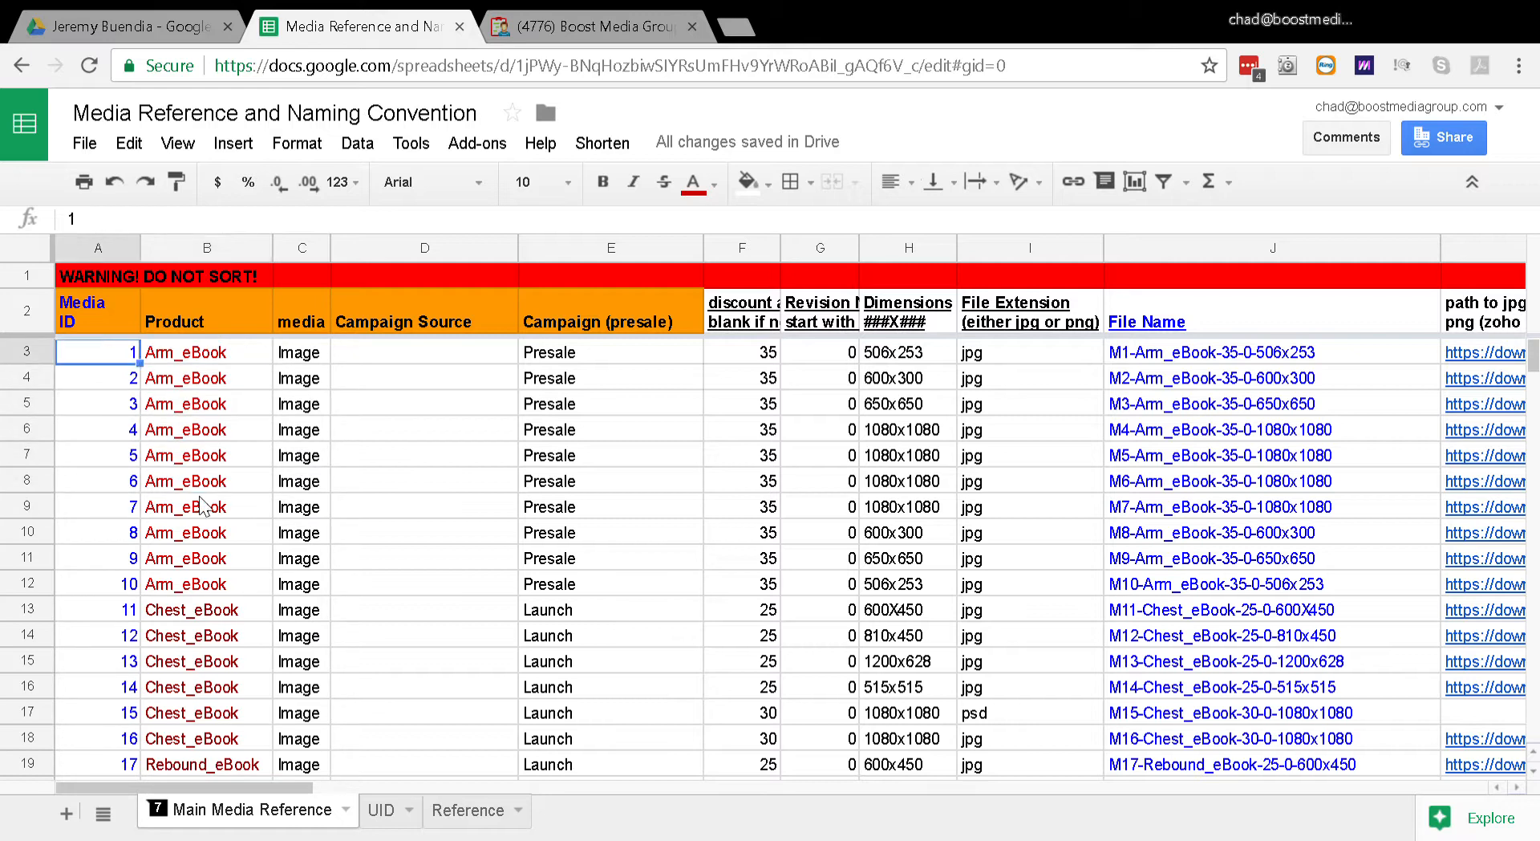
key(Right)
key(Left)
key(Right)
key(Left)
key(Down)
key(Up)
key(Down)
key(Up)
key(Up)
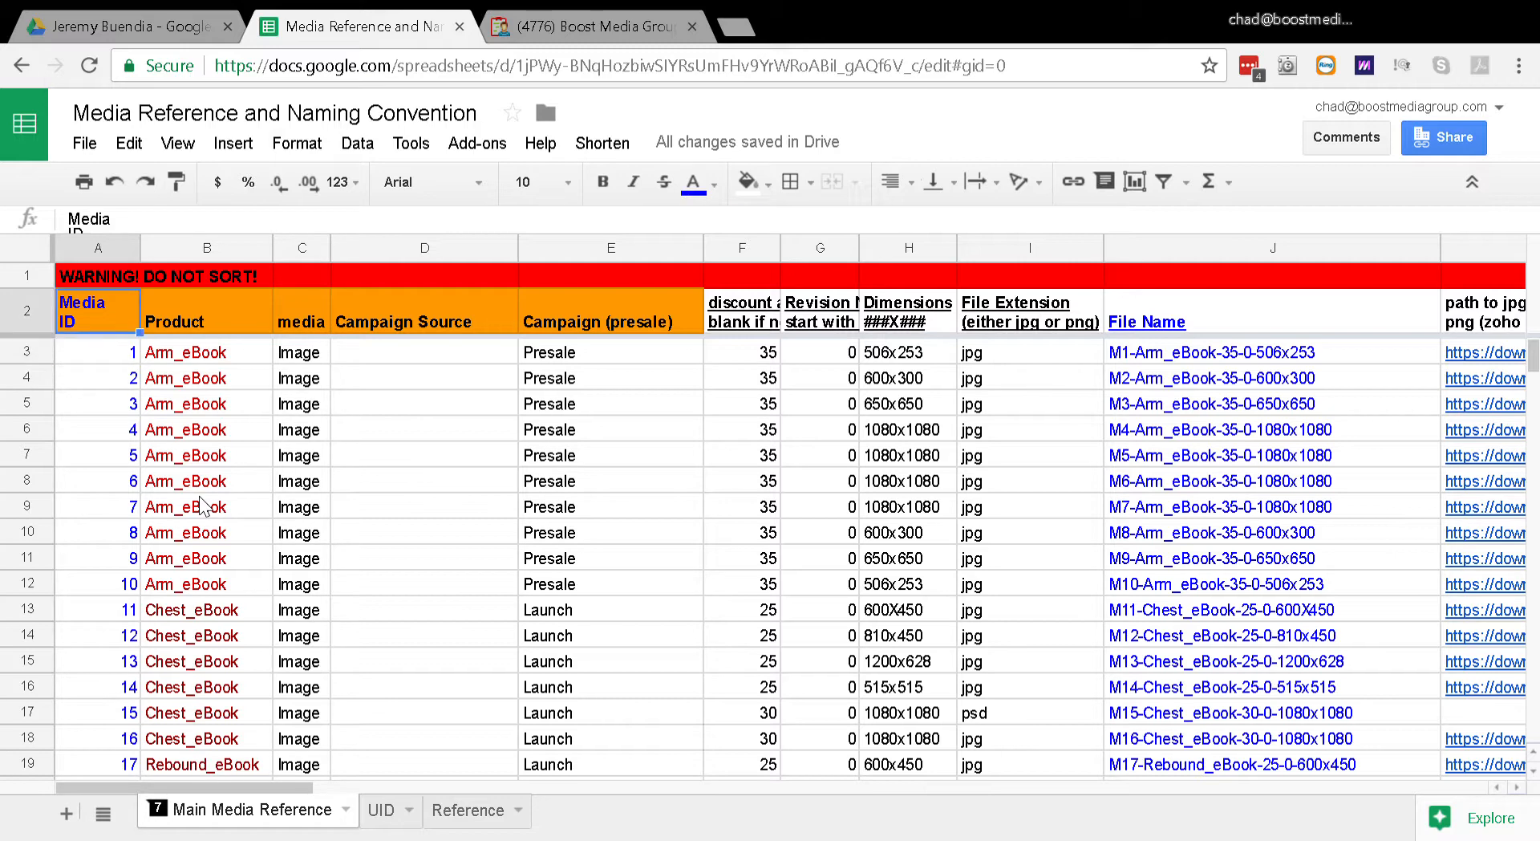
key(Down)
key(Right)
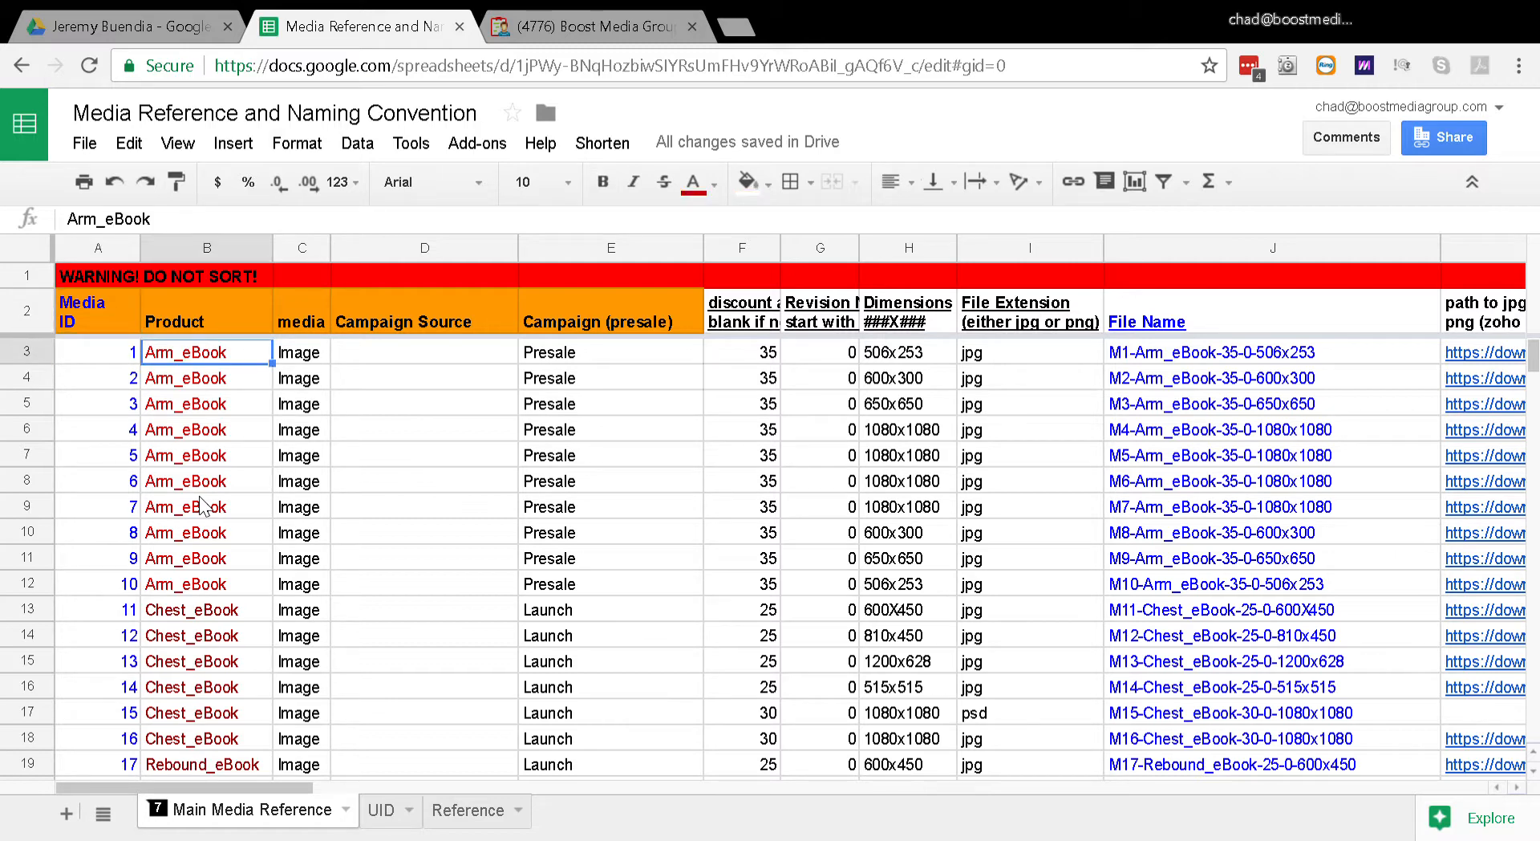
Step: Look through the Product column from the Arm_eBook records to the Chest_eBook records and back
key(Down)
key(Down)
key(Down)
key(Down)
key(Down)
key(Down)
key(Down)
key(Down)
key(Down)
key(Down)
key(Down)
key(Down)
key(Down)
key(Down)
key(Down)
key(Down)
key(Down)
key(Down)
key(Down)
key(Down)
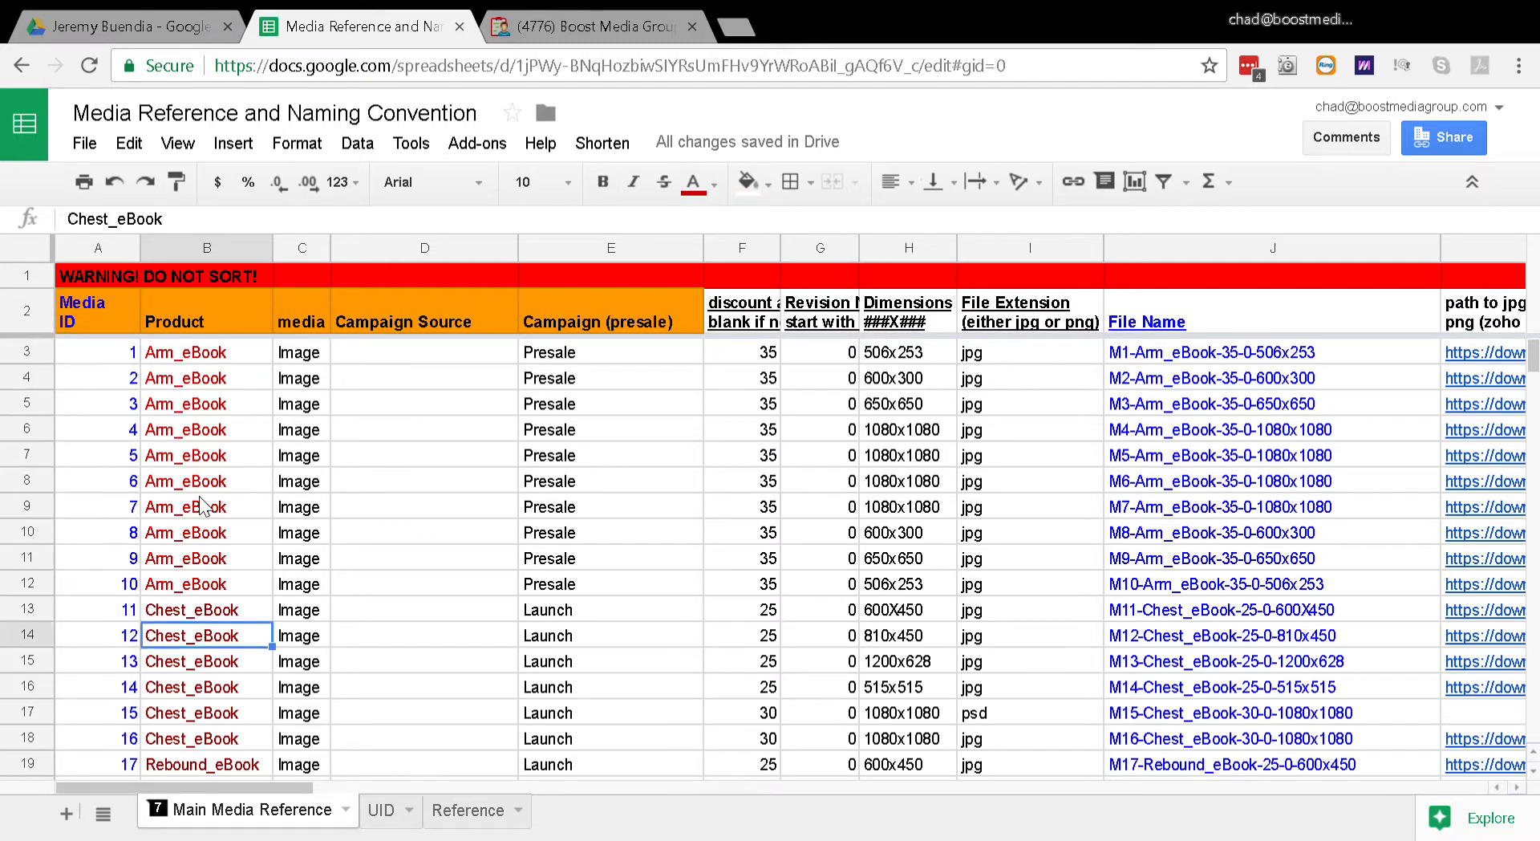
key(Up)
key(Up)
key(Up)
key(Up)
key(Up)
key(Up)
key(Up)
key(Up)
key(Up)
key(Up)
key(Up)
key(Up)
key(Up)
key(Up)
key(Up)
key(Up)
key(Up)
key(Up)
key(Up)
key(Up)
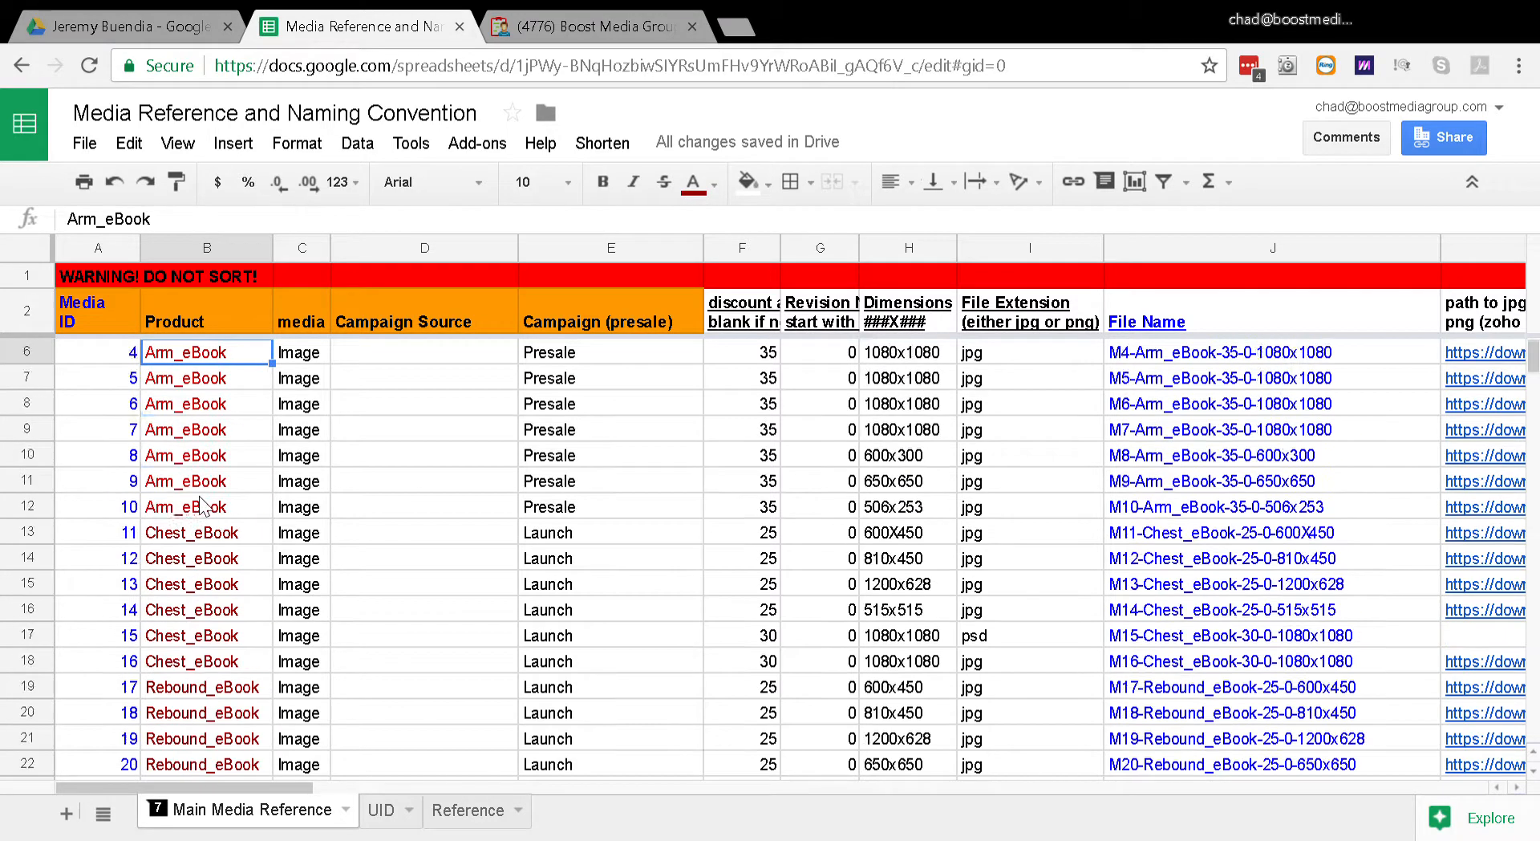
Step: Open the Zoho image linked in the first Arm_eBook record's jpg or png path and return to the spreadsheet
key(Right)
key(Right)
key(Right)
key(Right)
key(Right)
key(Right)
key(Right)
key(Right)
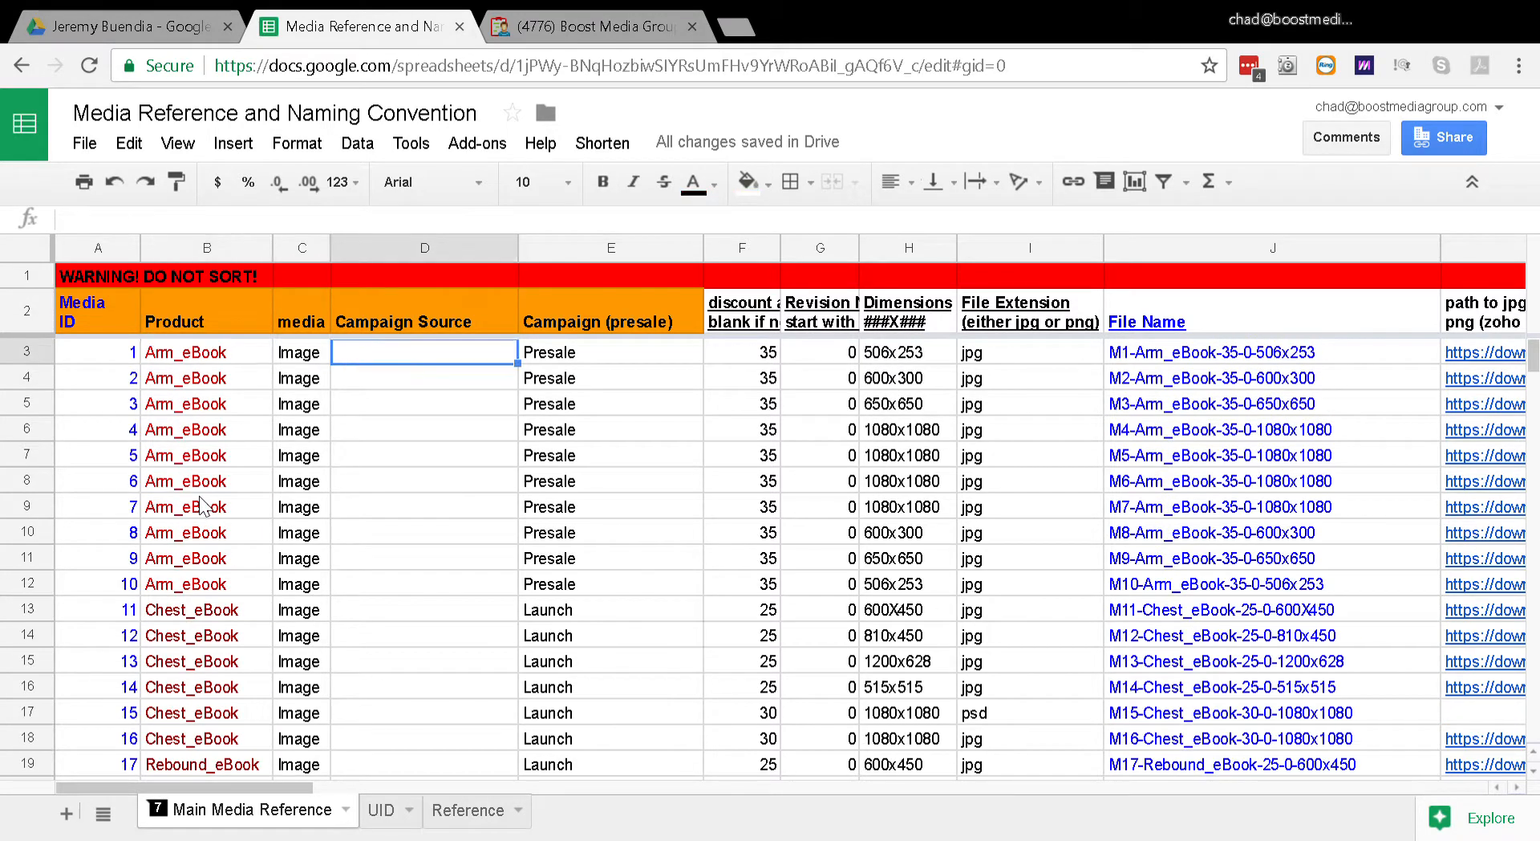
key(Right)
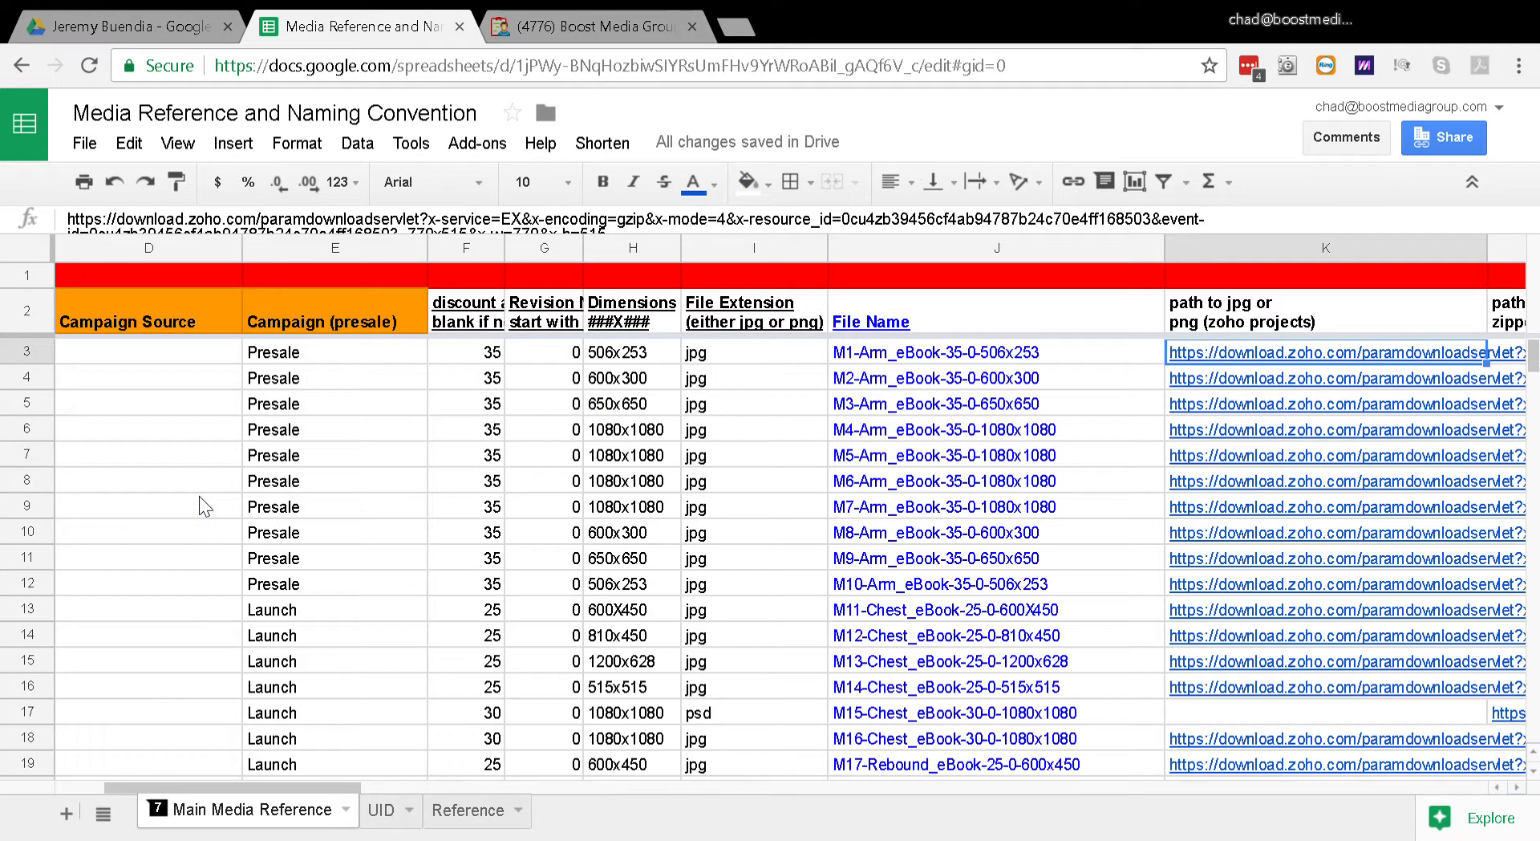
key(Right)
key(Left)
key(Left)
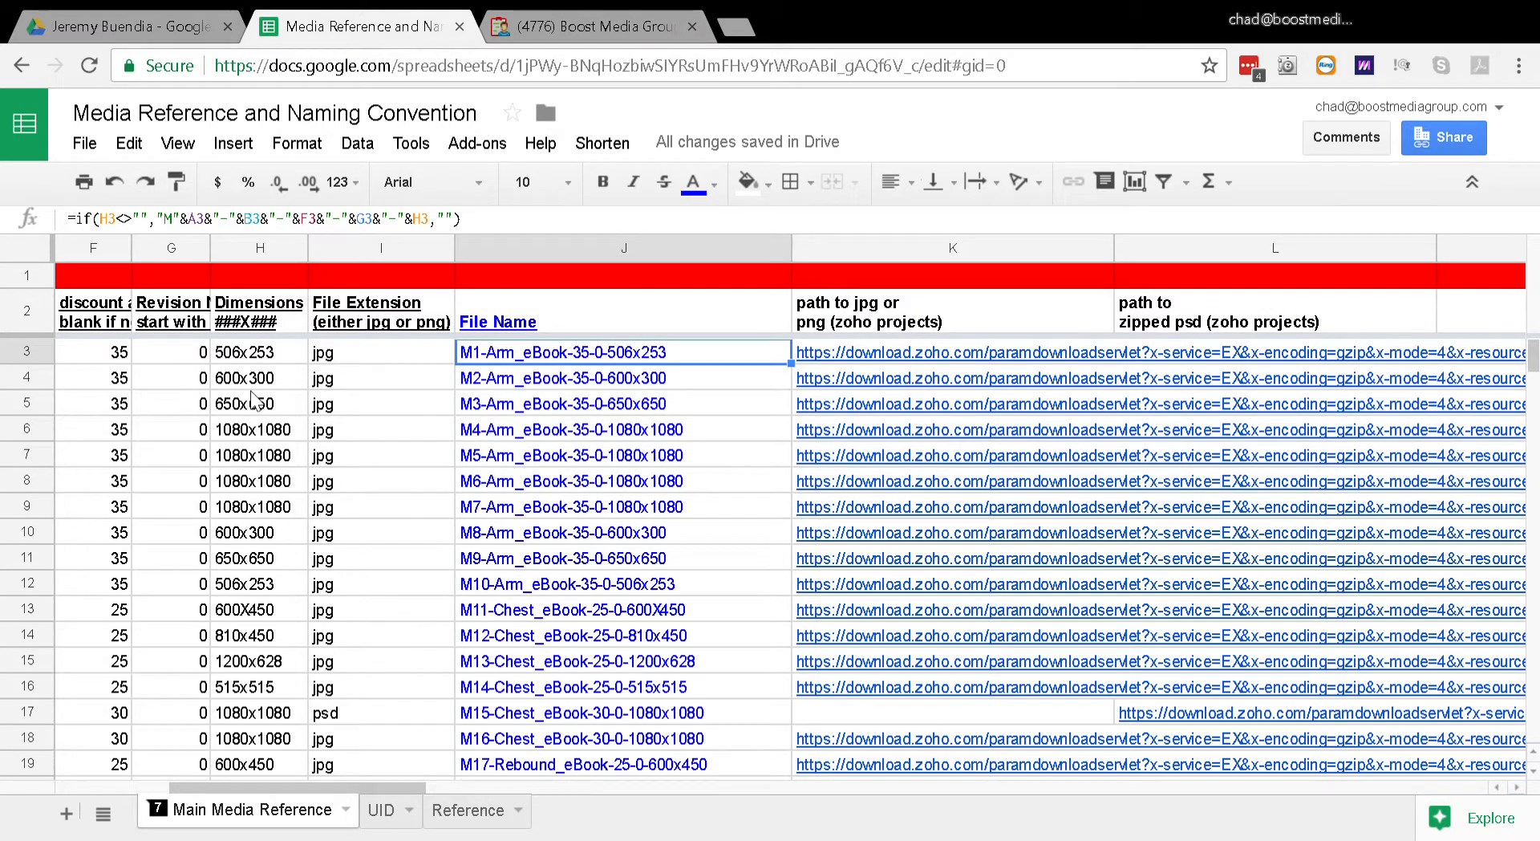
click(865, 361)
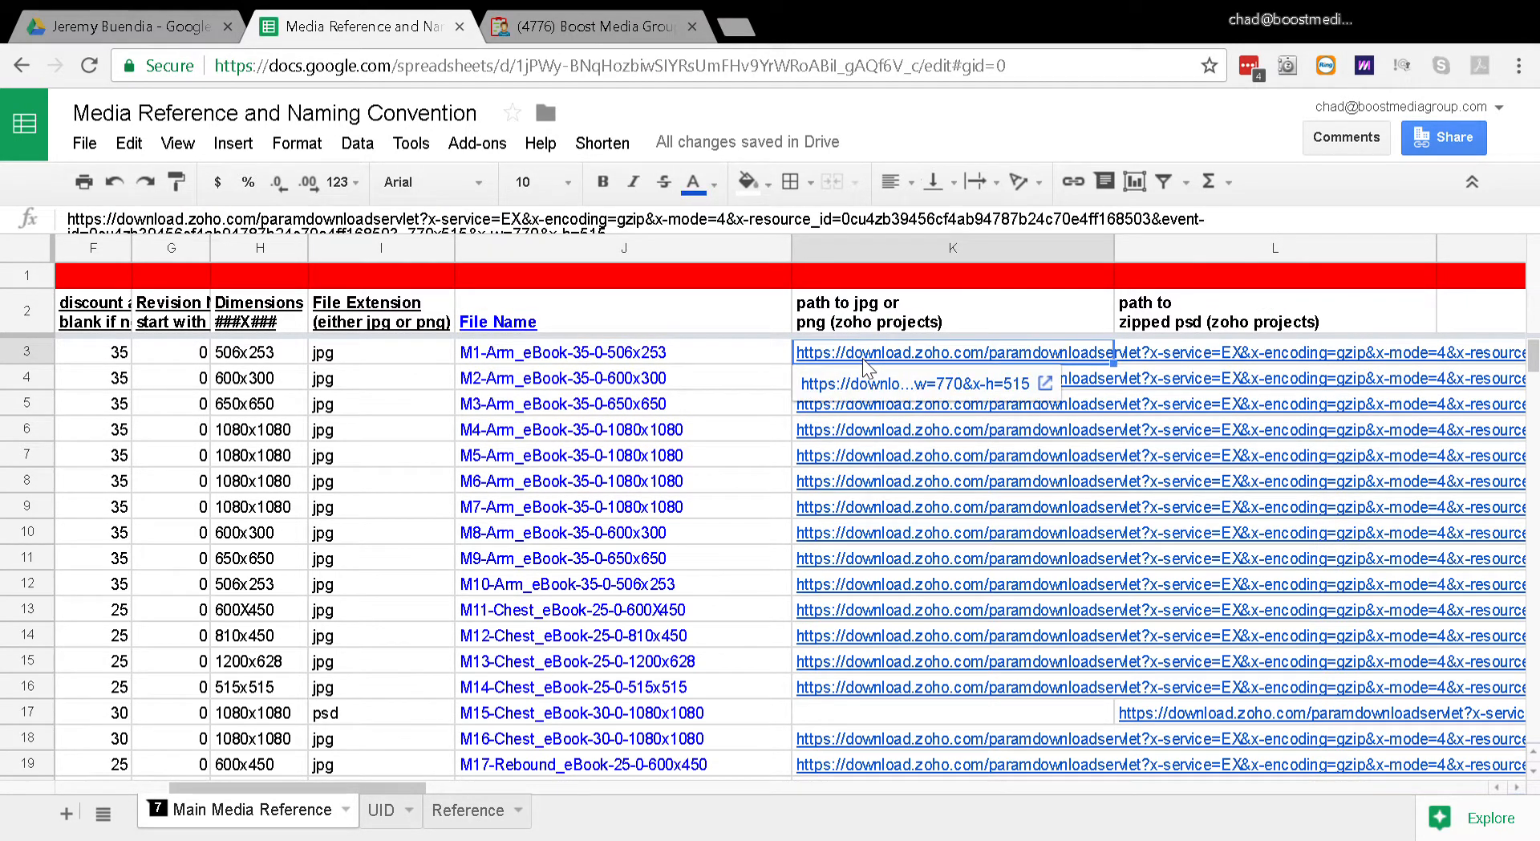
click(855, 390)
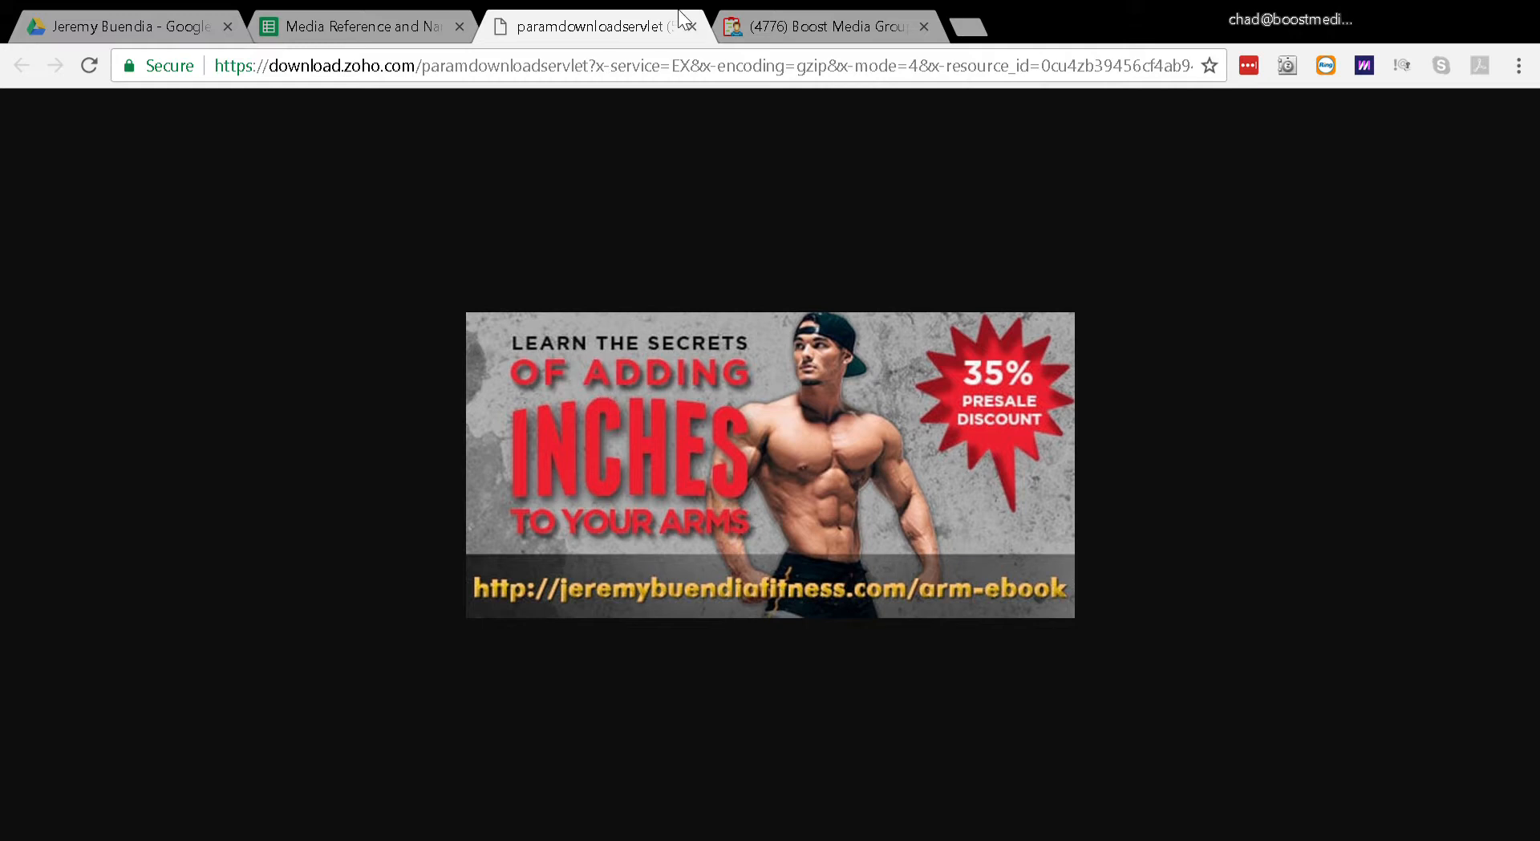
click(393, 24)
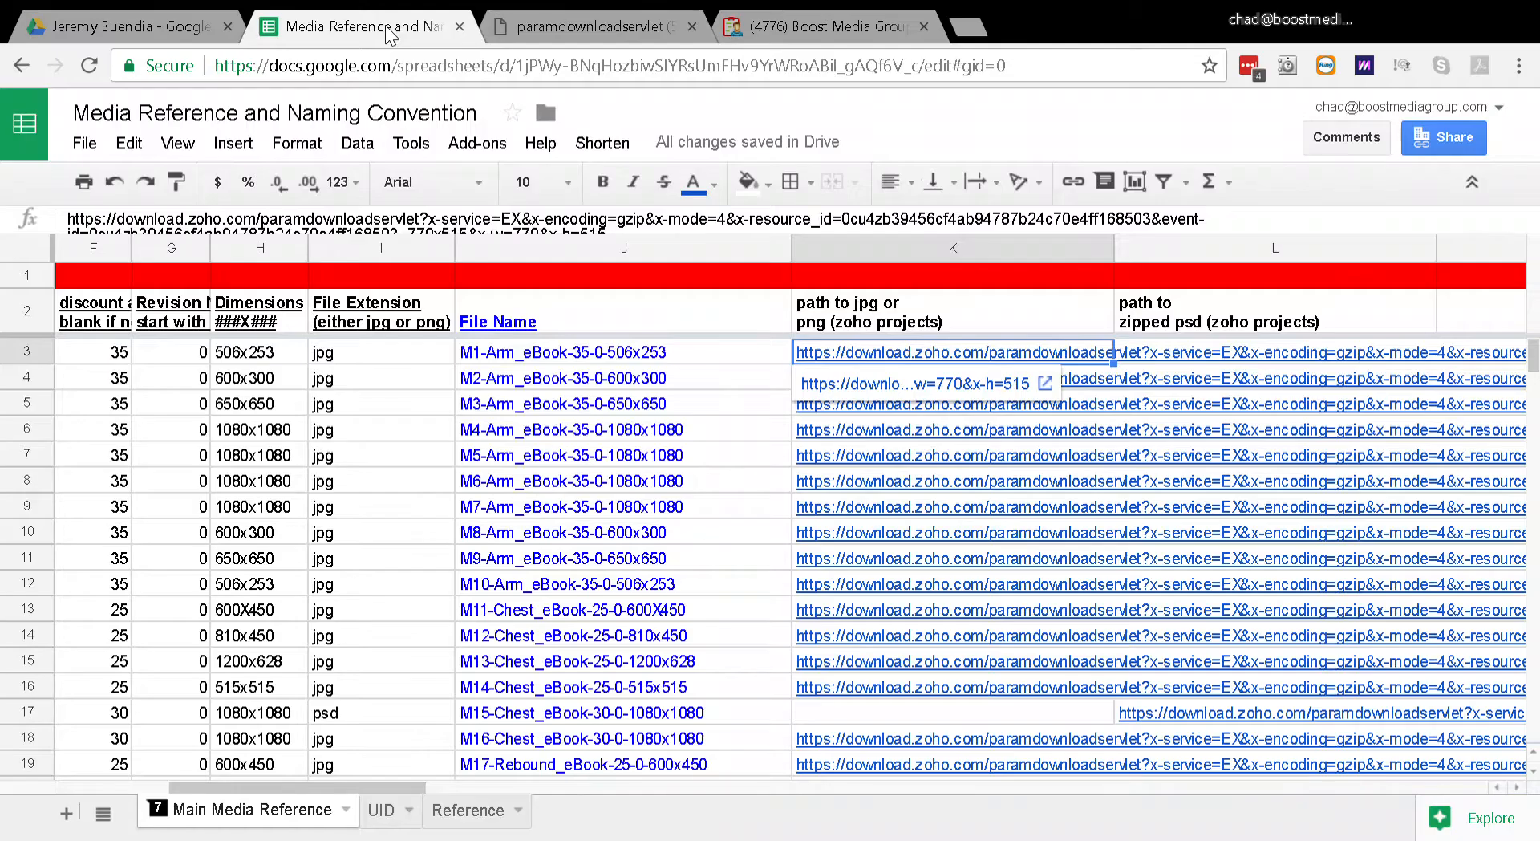
Step: Go back across the columns to the Product cell of the Arm_eBook record with media ID 5
click(210, 406)
key(Left)
key(Left)
key(Left)
key(Left)
key(Left)
key(Left)
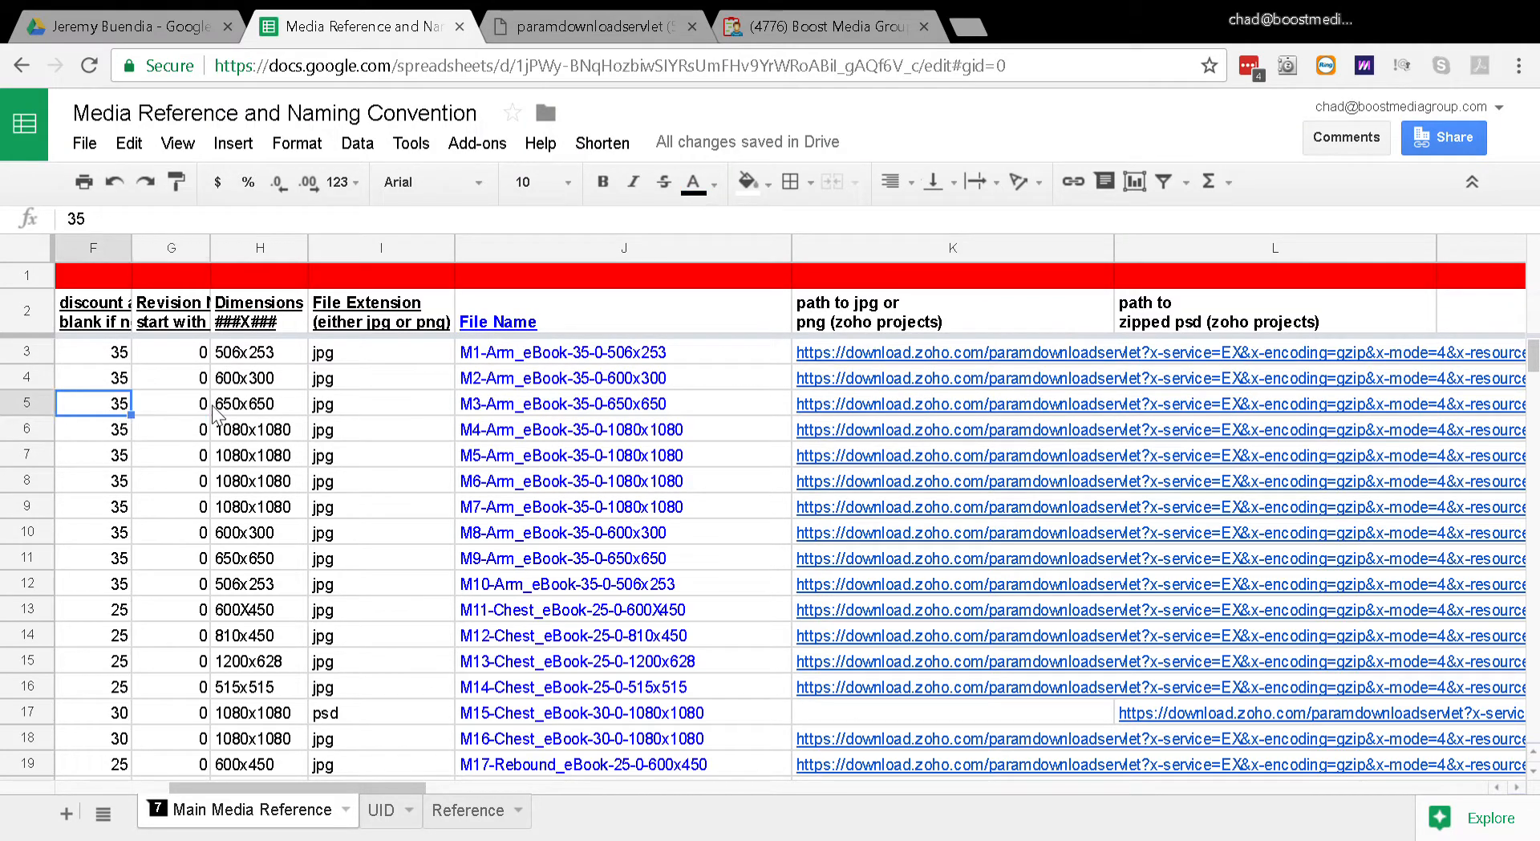
key(Down)
key(Down)
key(Right)
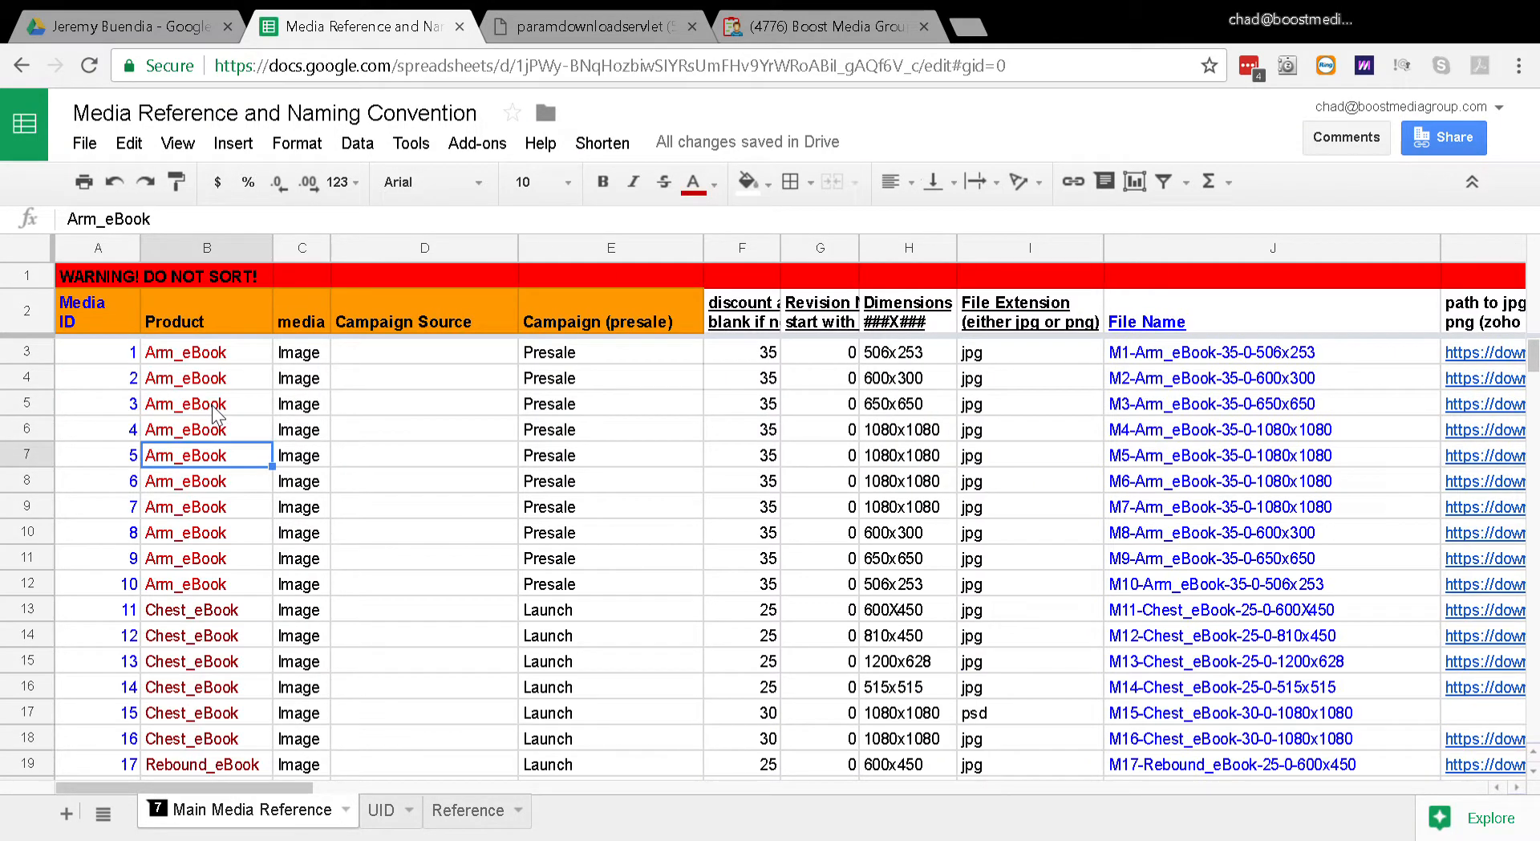
Step: Look across the media, discount and revision columns of the Arm_eBook and Chest_eBook records
key(Down)
key(Down)
key(Down)
key(Down)
key(Right)
key(Right)
key(Right)
key(Right)
key(Right)
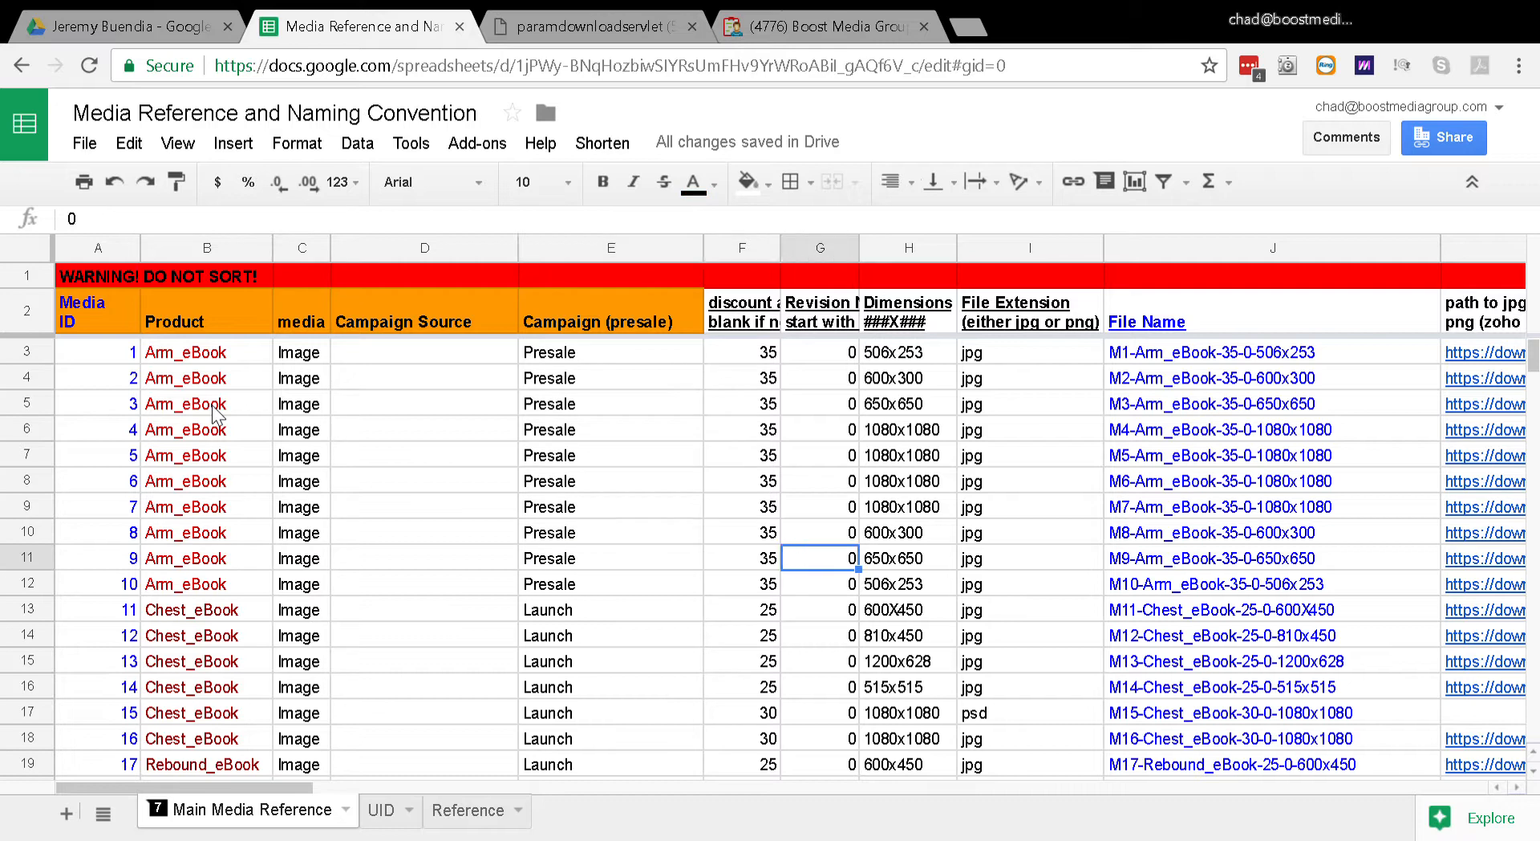
key(Right)
key(Down)
key(Down)
key(Left)
key(Left)
key(Down)
key(Down)
key(Right)
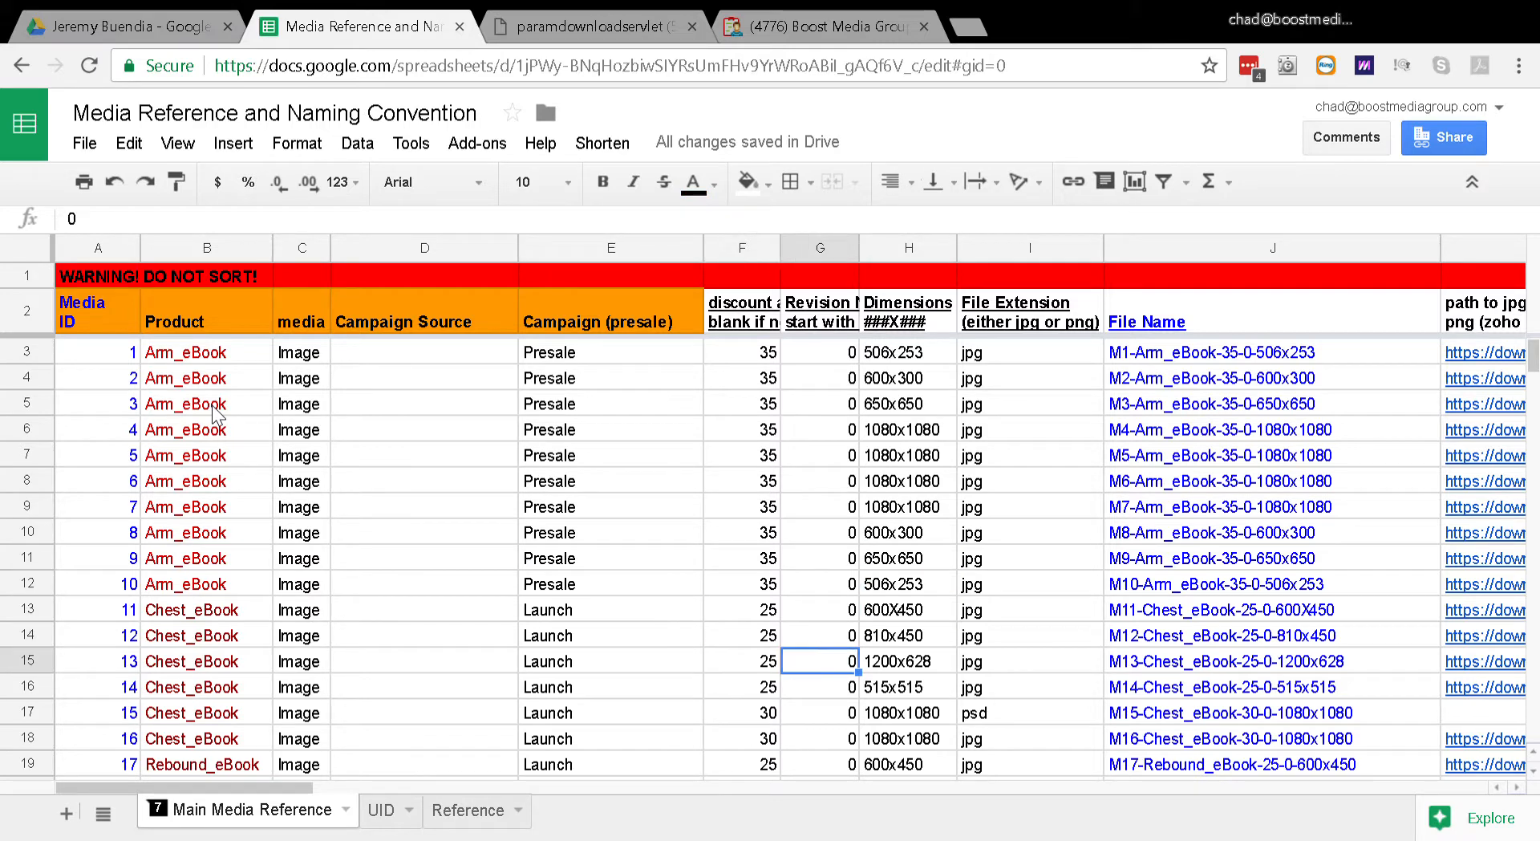
key(Left)
key(Left)
key(Left)
key(Left)
key(Left)
key(Left)
key(Right)
key(Right)
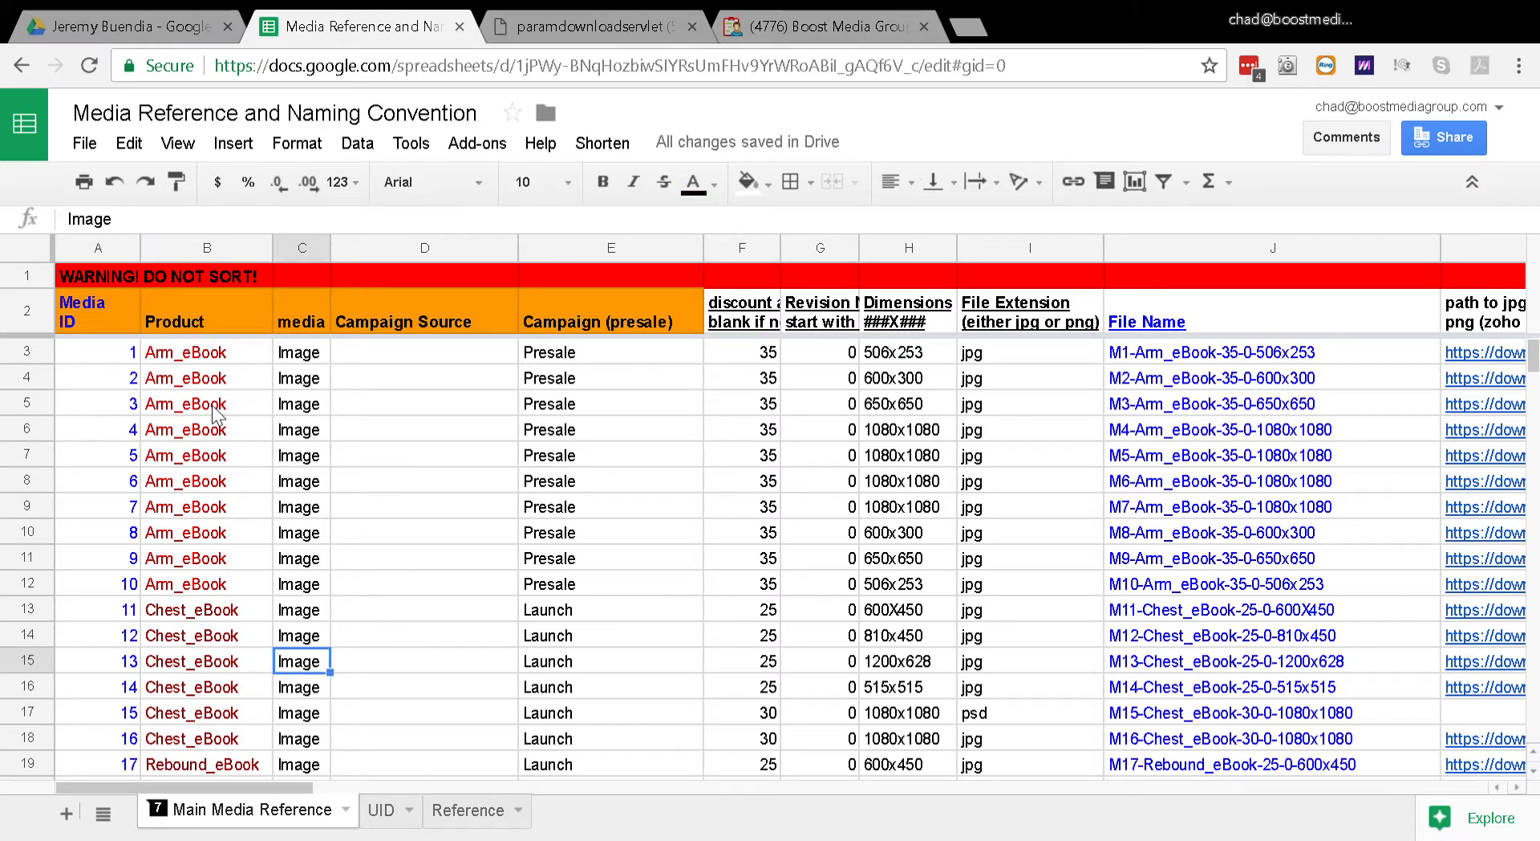
Step: Switch to Zoho Projects and open the documents of the Buendia Fitness website project
click(826, 25)
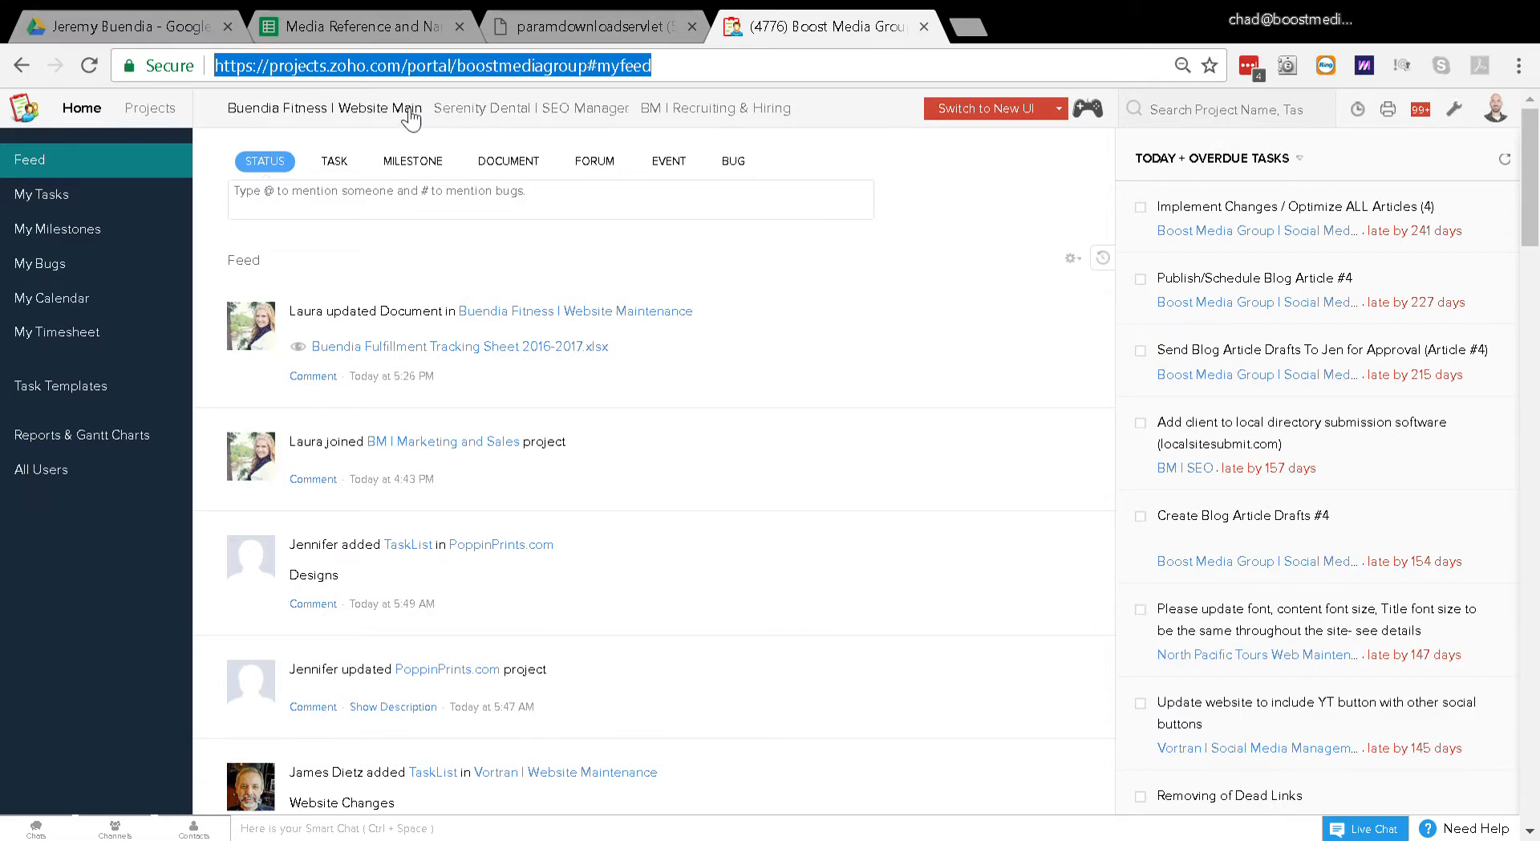
click(346, 112)
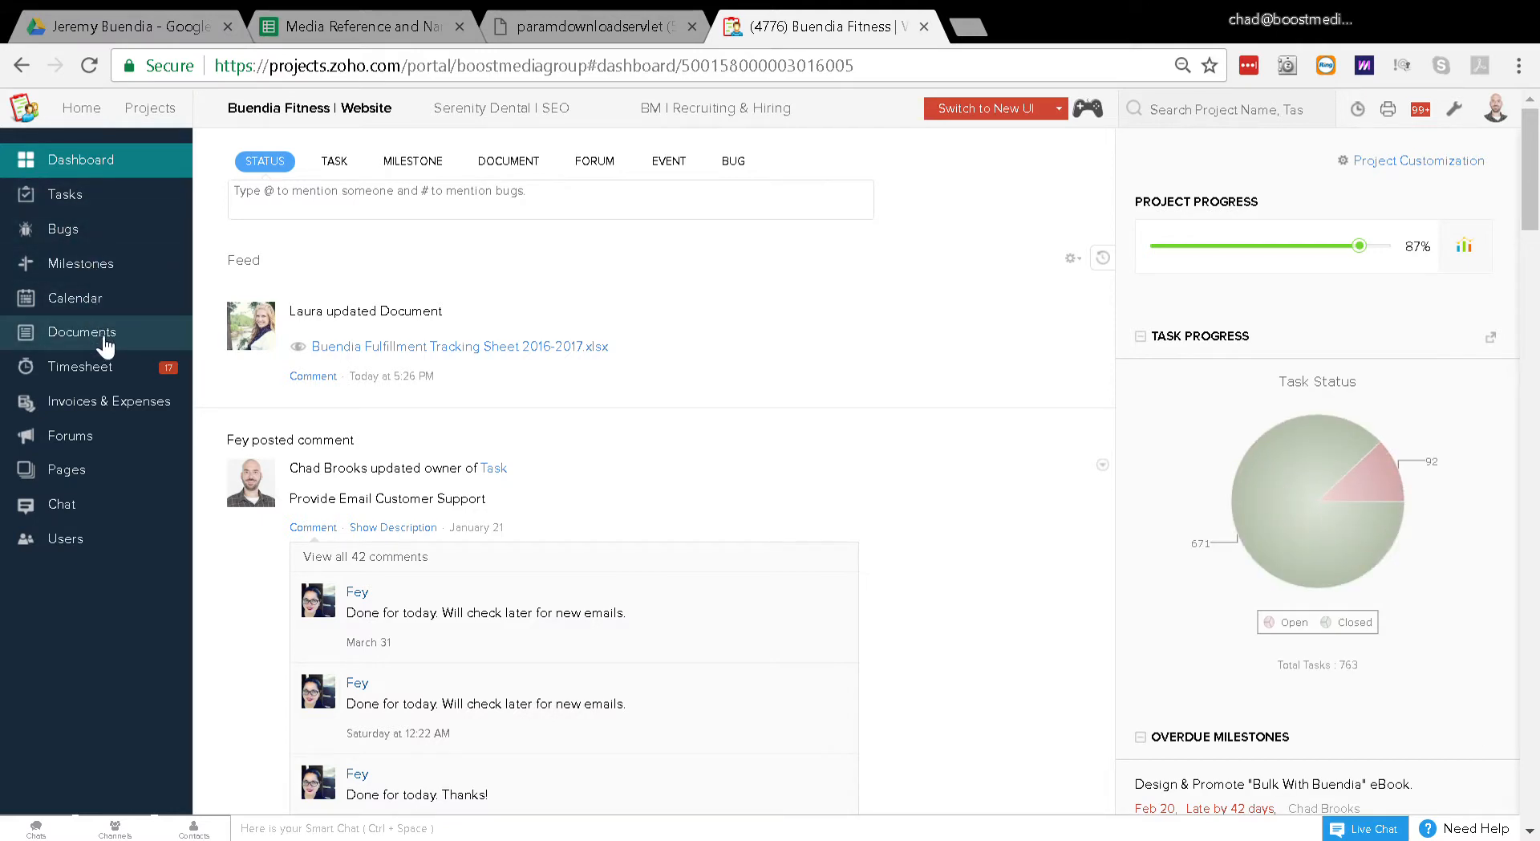
click(103, 337)
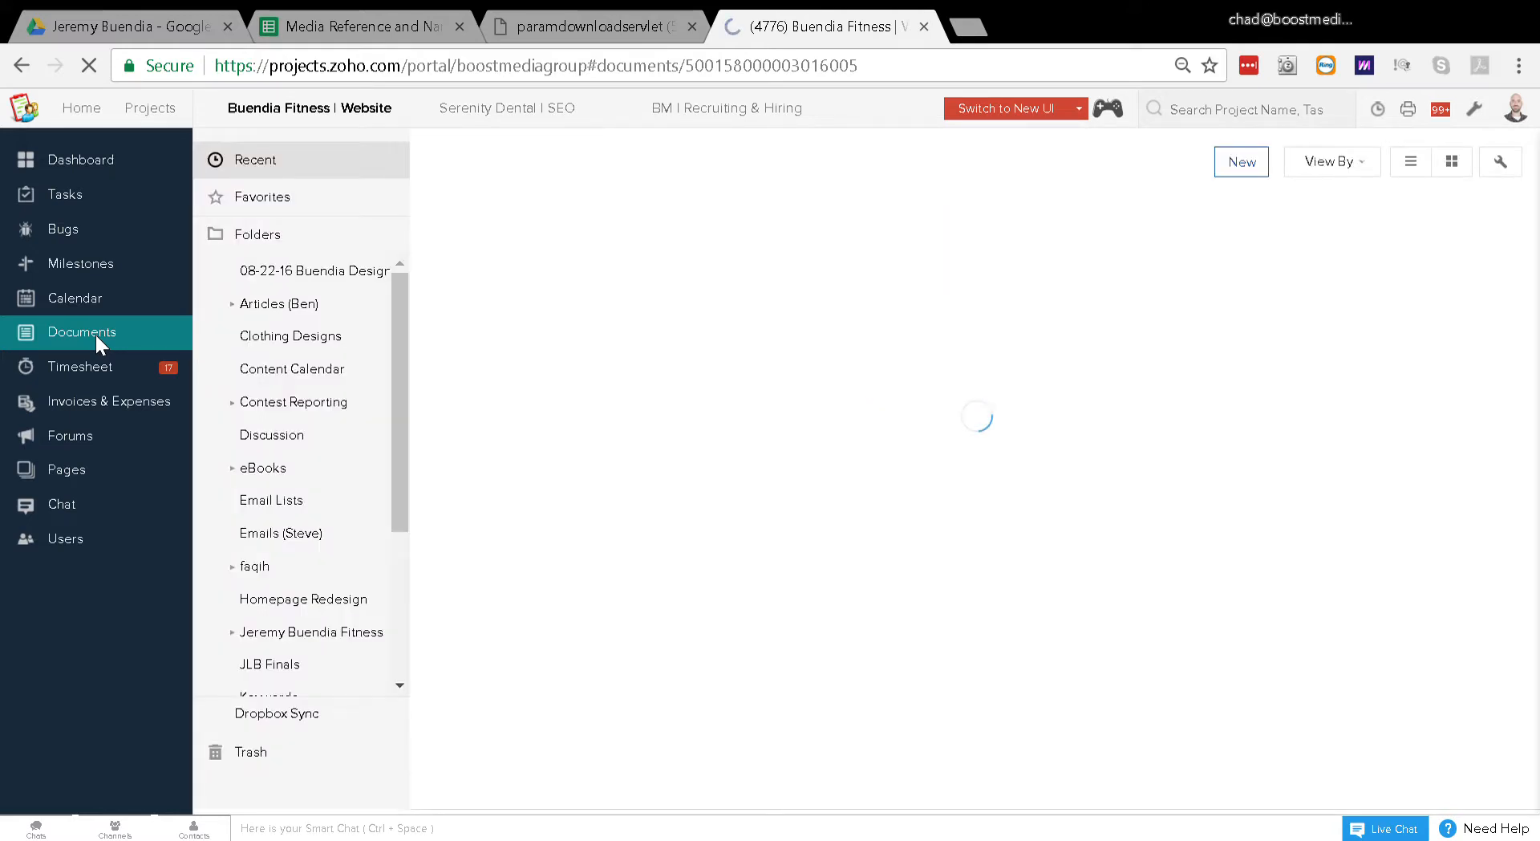
Step: Open the Launch folder of the Rebound eBook inside the designer's documents folder
click(244, 569)
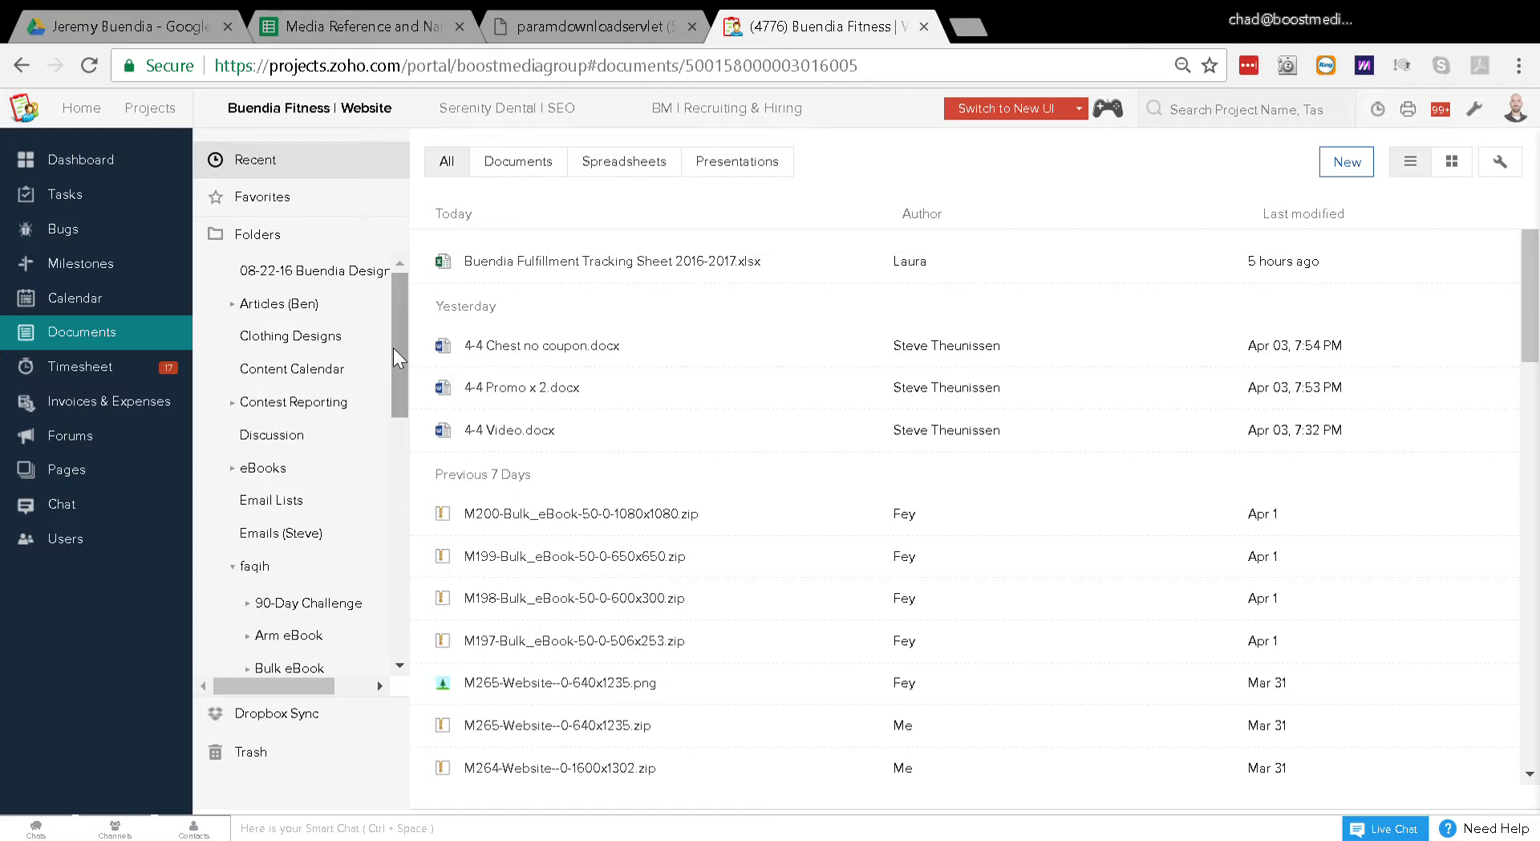
click(263, 568)
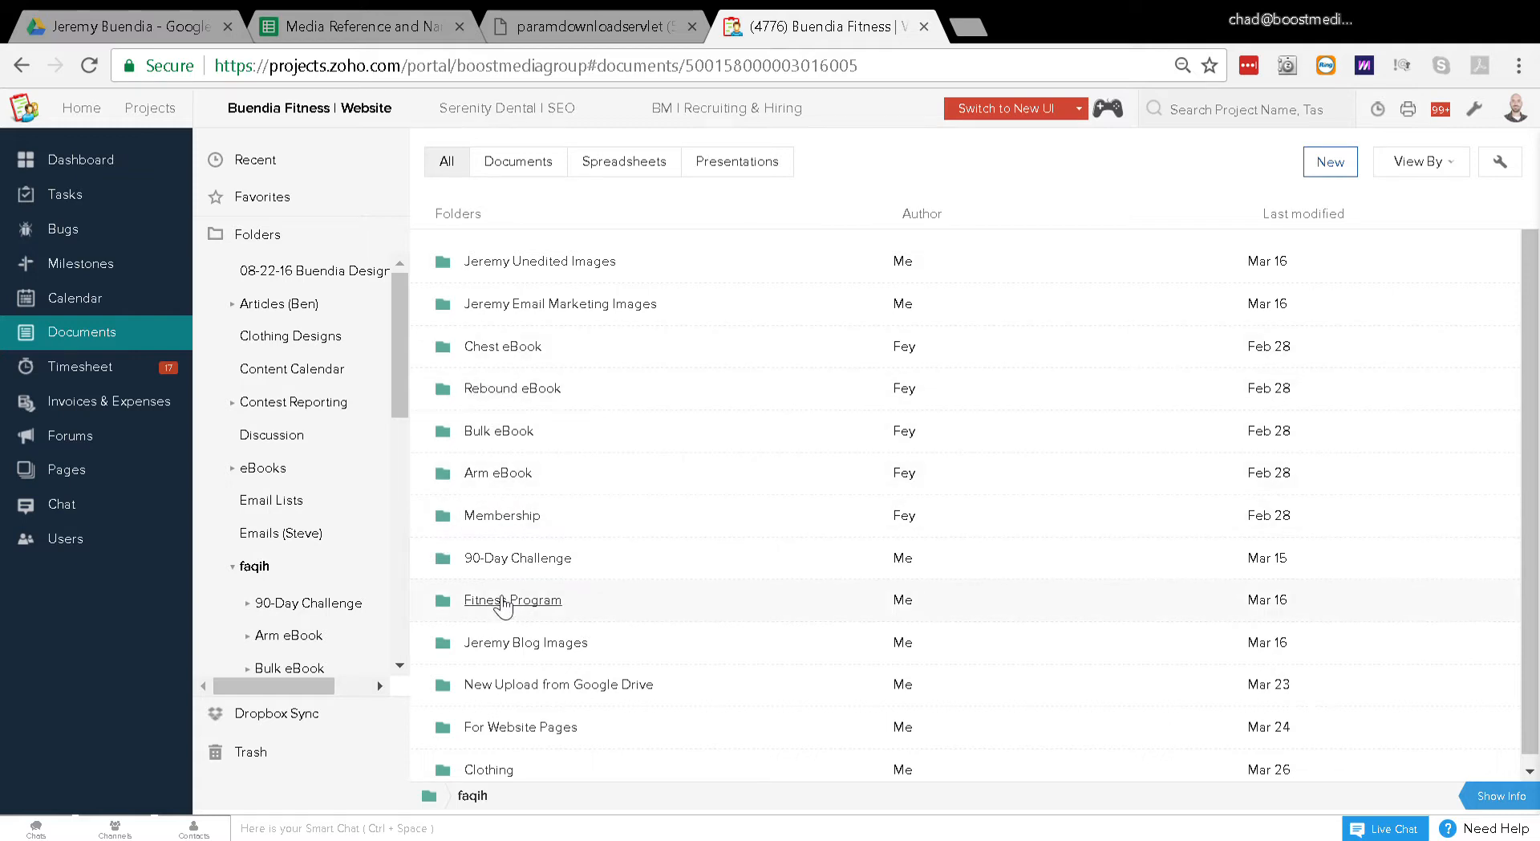
click(510, 388)
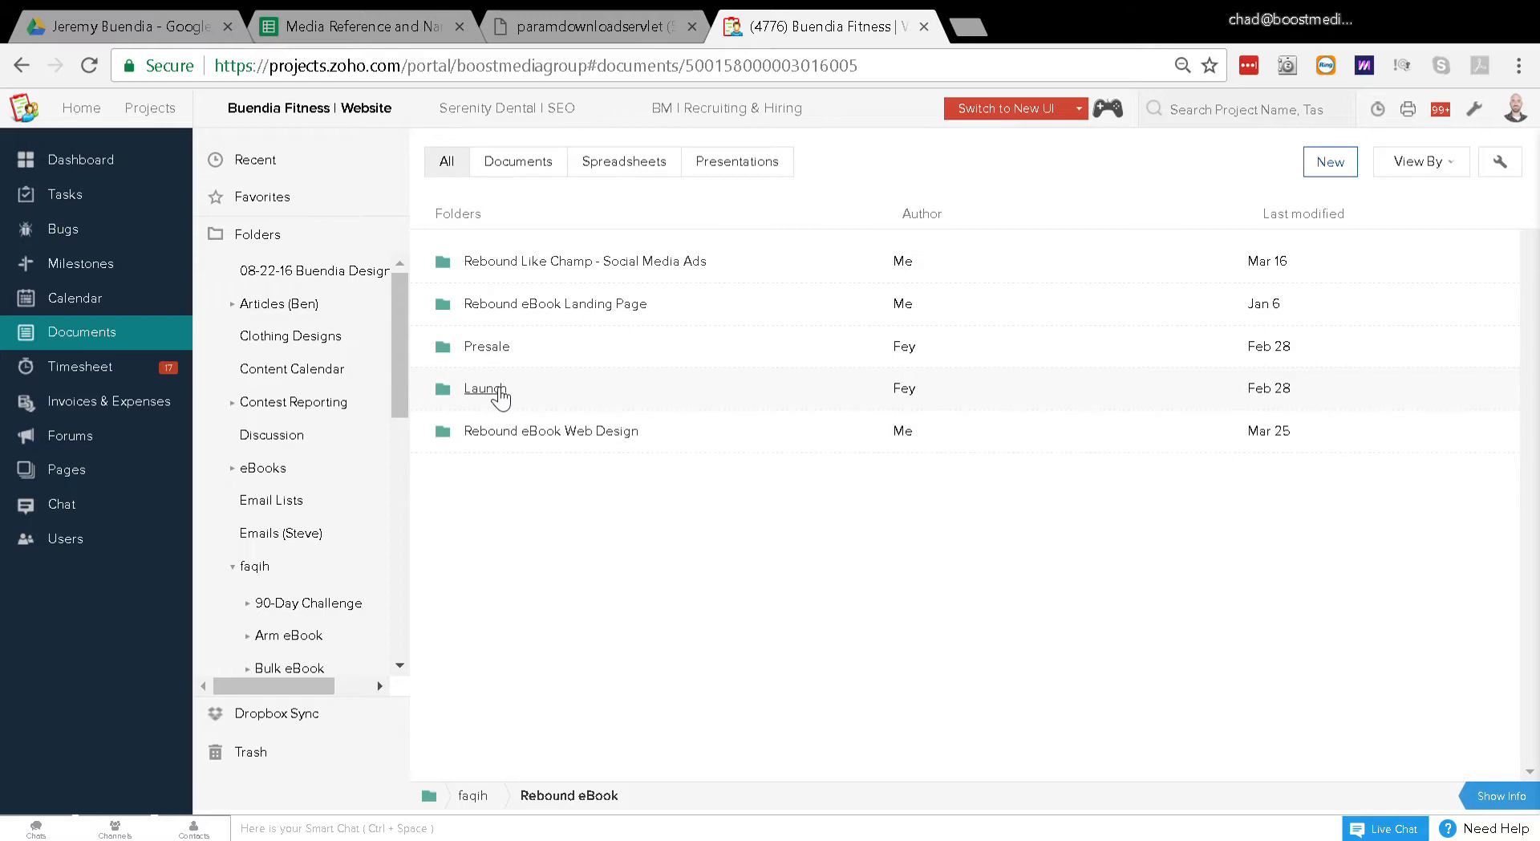
click(490, 388)
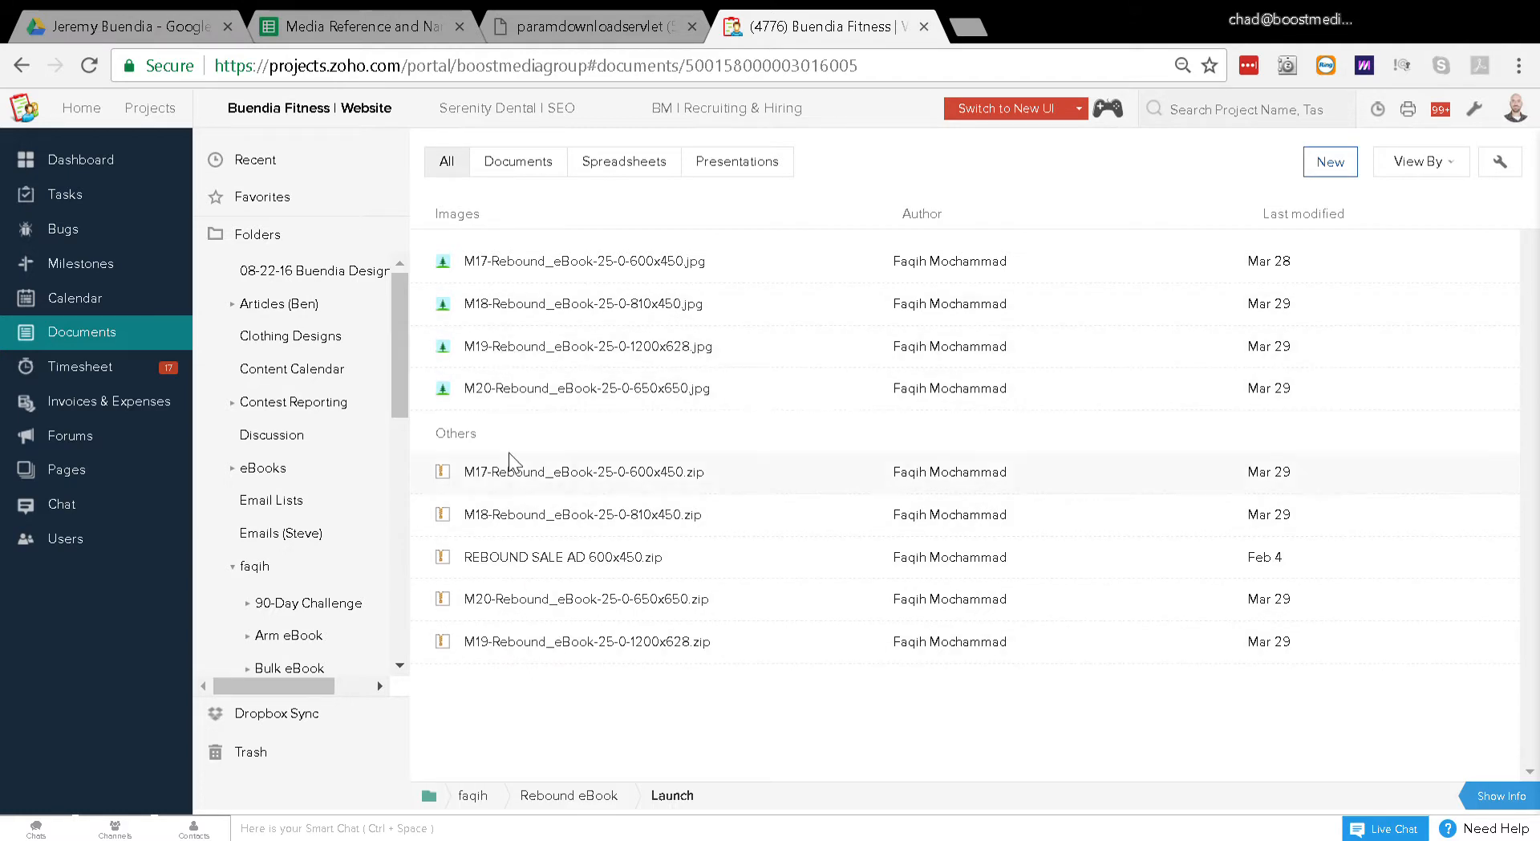
Step: Preview the M18-Rebound_eBook-25-0-810x450.jpg image, close it, and preview M19-Rebound_eBook-25-0-1200x628.jpg
double_click(511, 307)
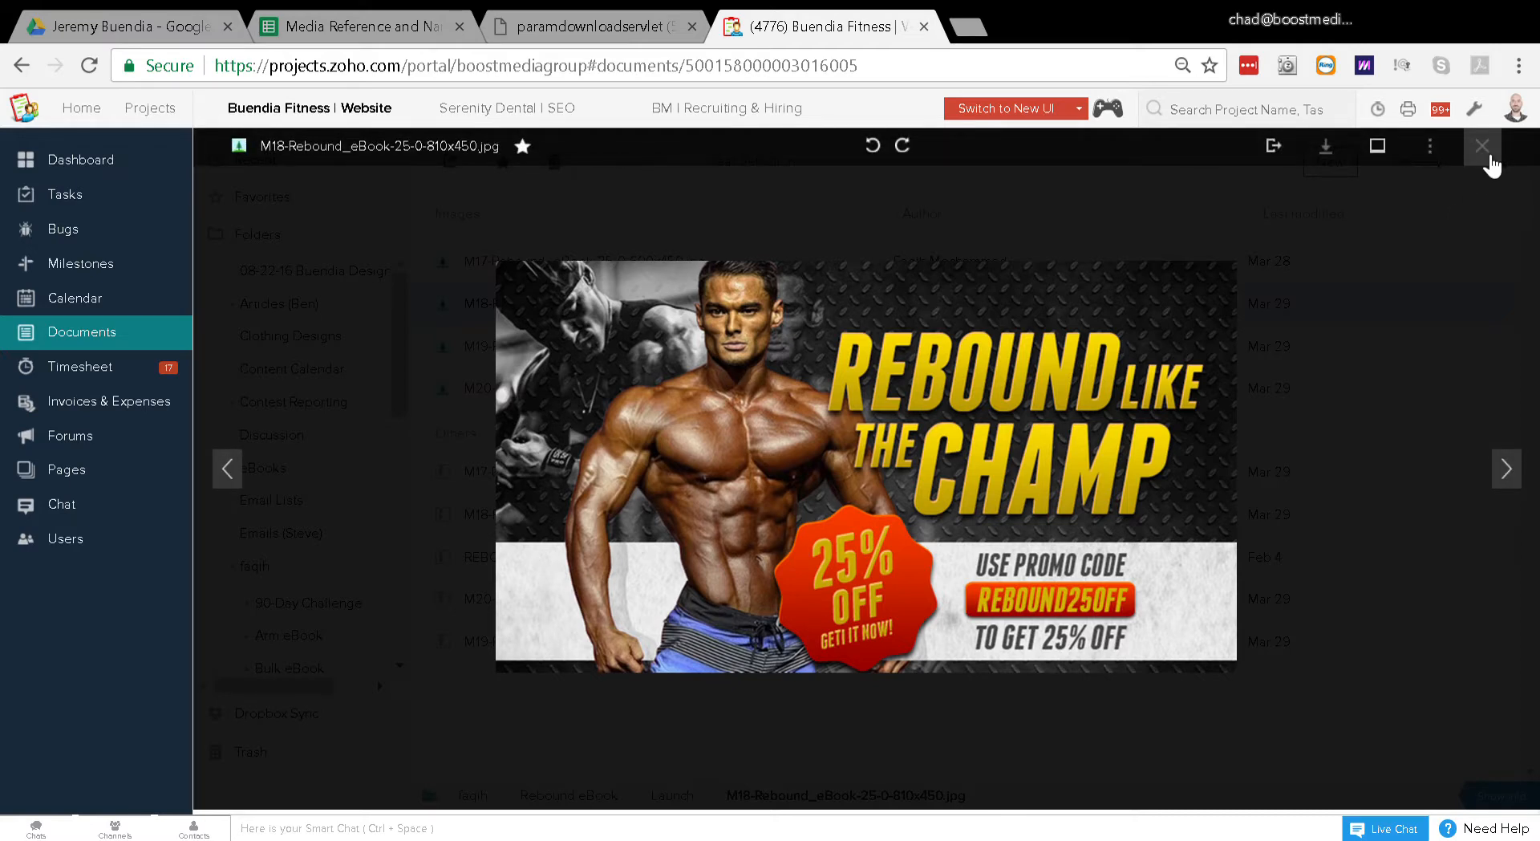
click(1482, 146)
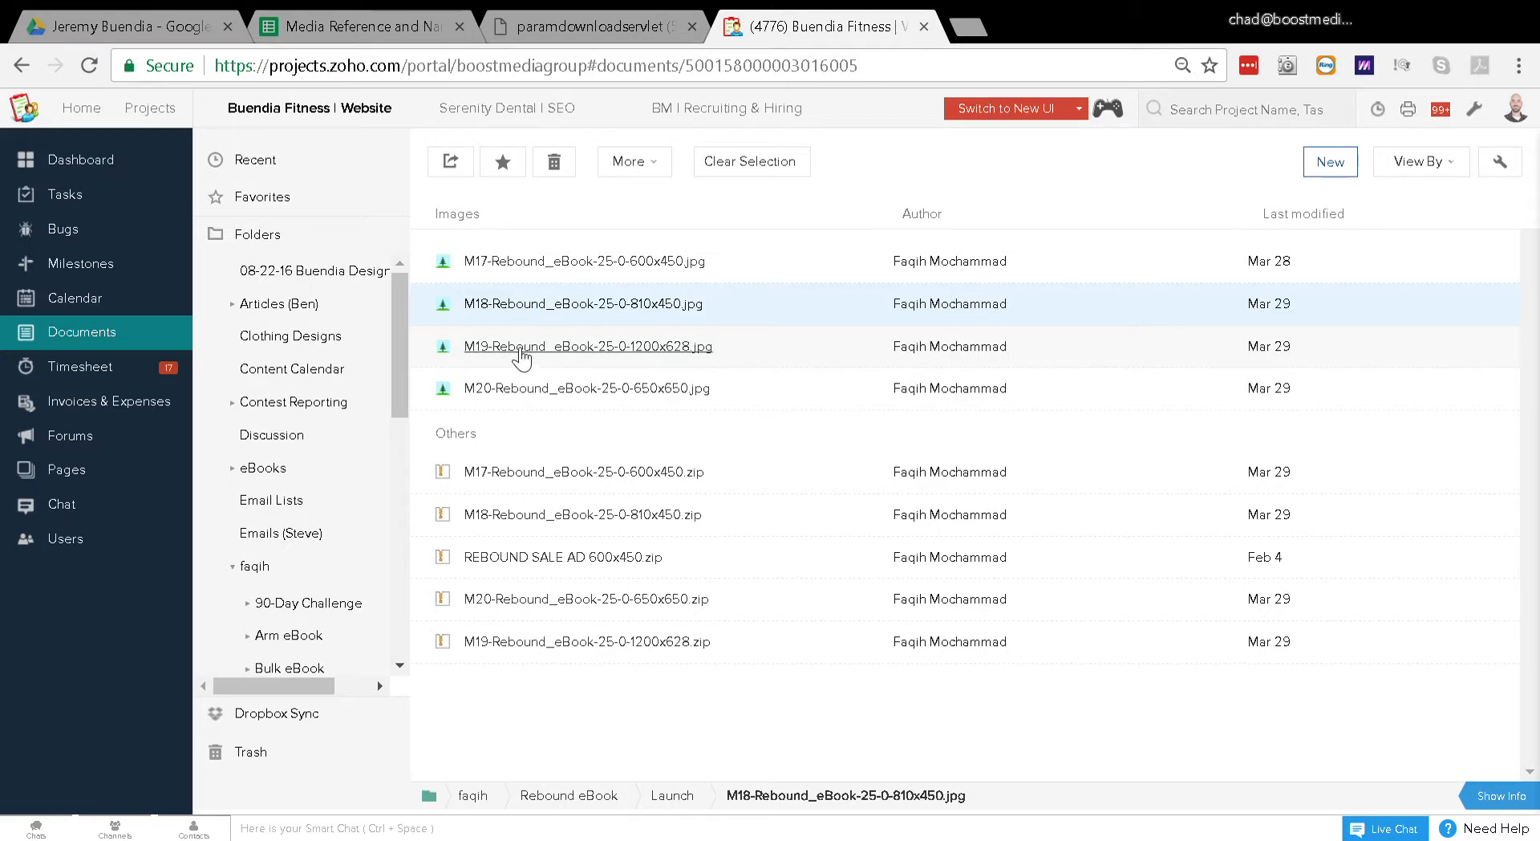
click(459, 354)
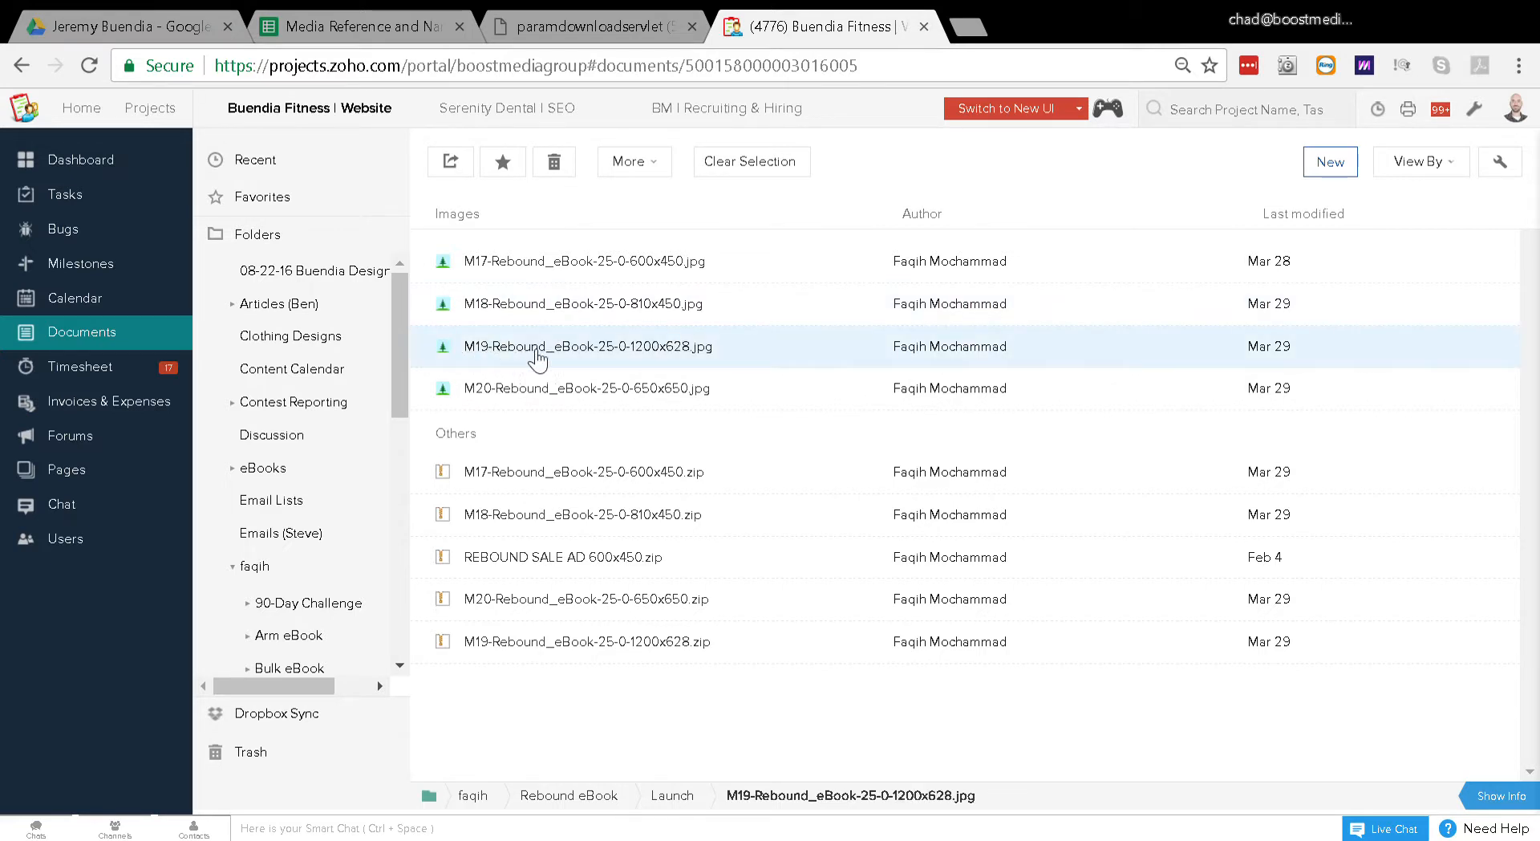
click(605, 353)
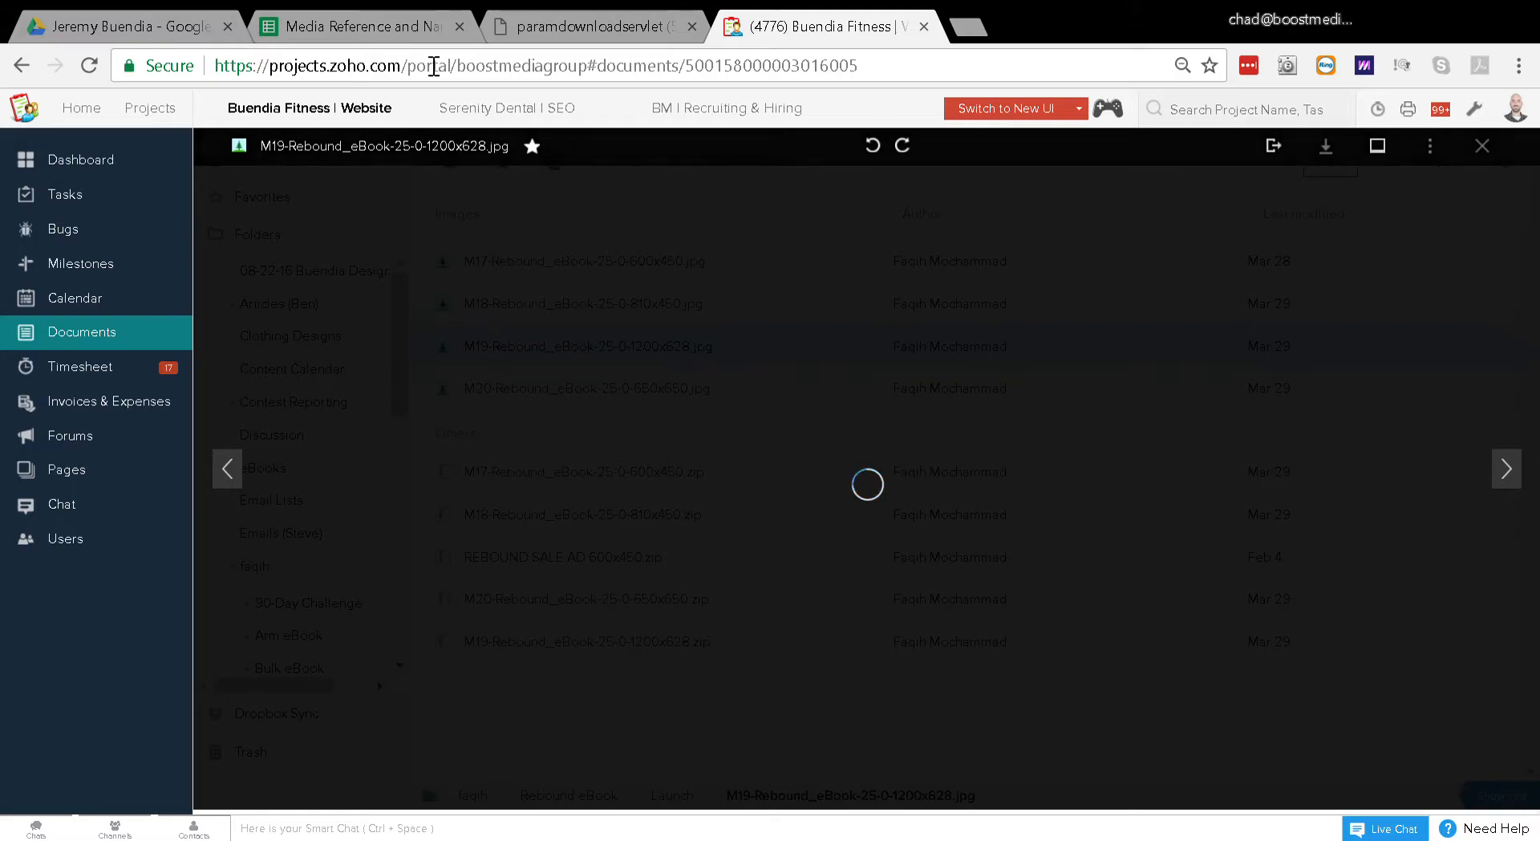
Step: Return to the Media Reference and Naming Convention spreadsheet and locate the Rebound_eBook record with media ID 19
click(402, 14)
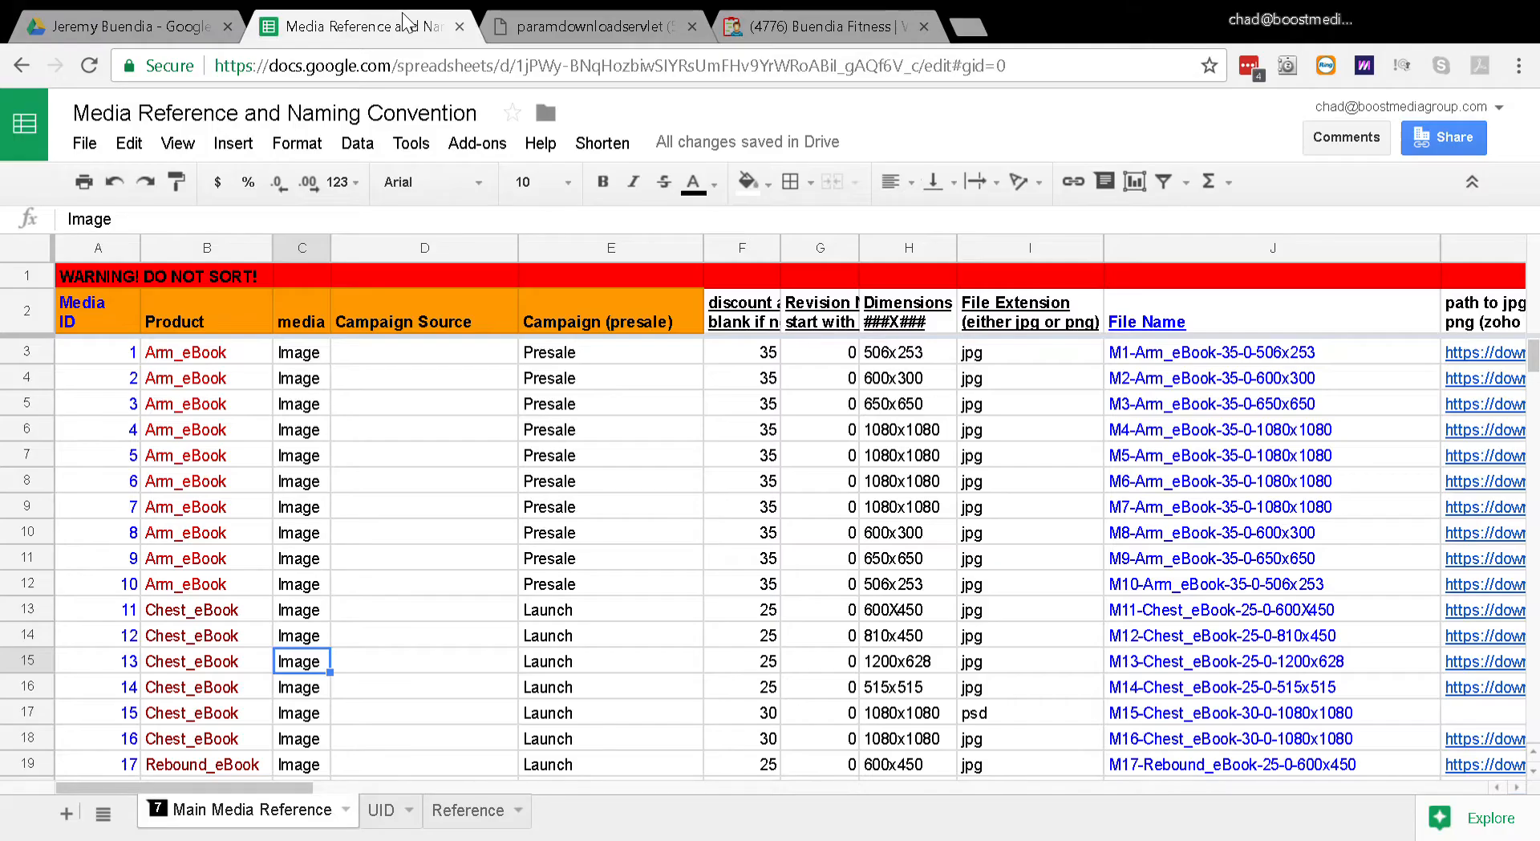
click(201, 409)
key(Down)
key(Down)
key(Down)
key(Down)
key(Down)
key(Down)
key(Down)
key(Down)
key(Down)
key(Down)
key(Down)
key(Down)
key(Down)
key(Down)
key(Down)
key(Down)
key(Down)
key(Down)
key(Down)
key(Down)
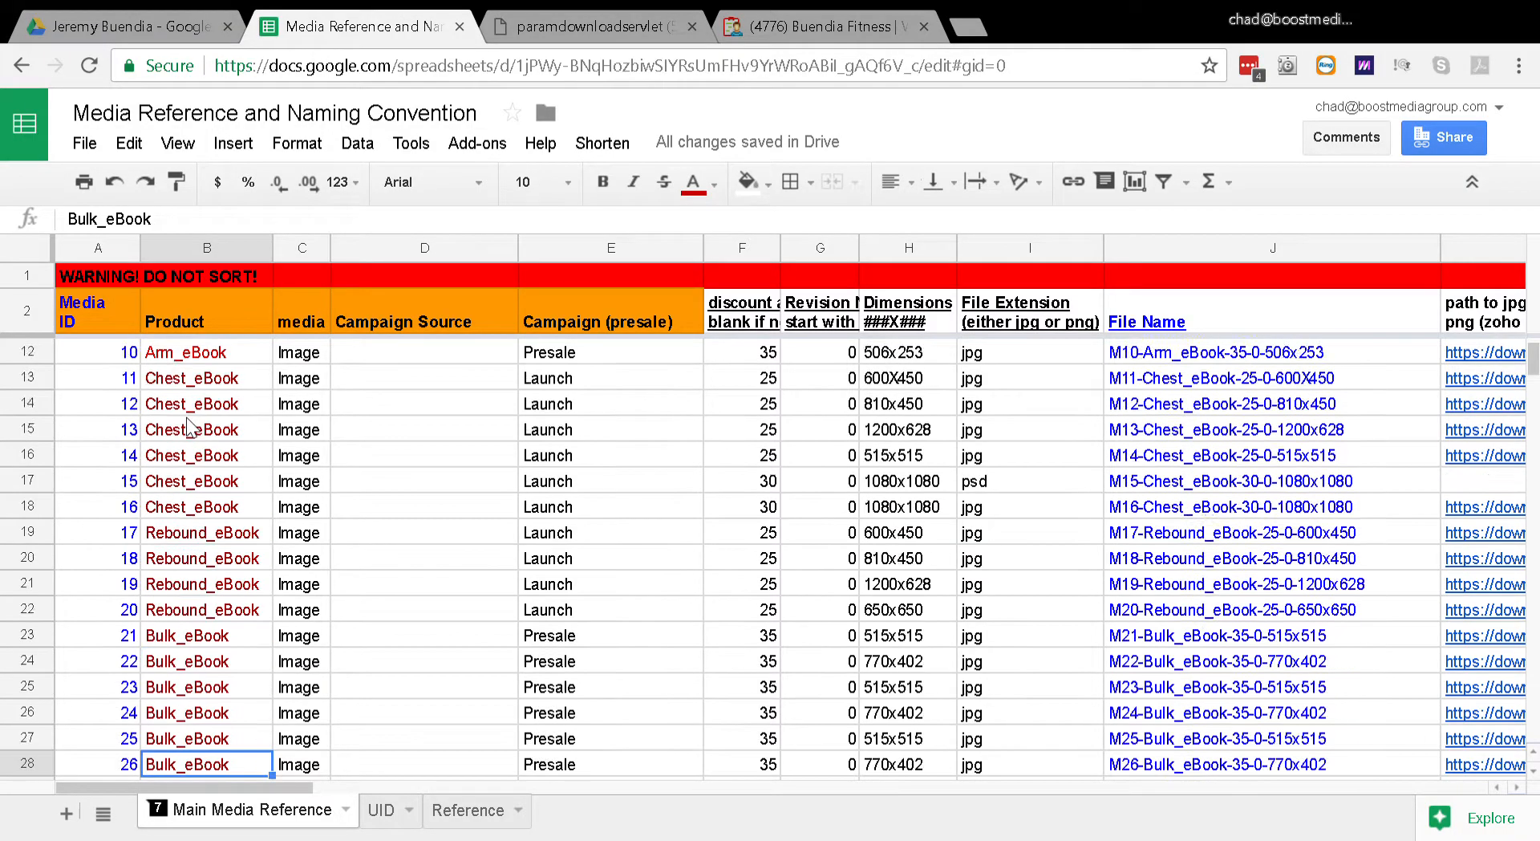
key(Down)
key(Down)
key(Up)
key(Up)
key(Up)
key(Up)
key(Up)
key(Up)
key(Up)
key(Up)
key(Up)
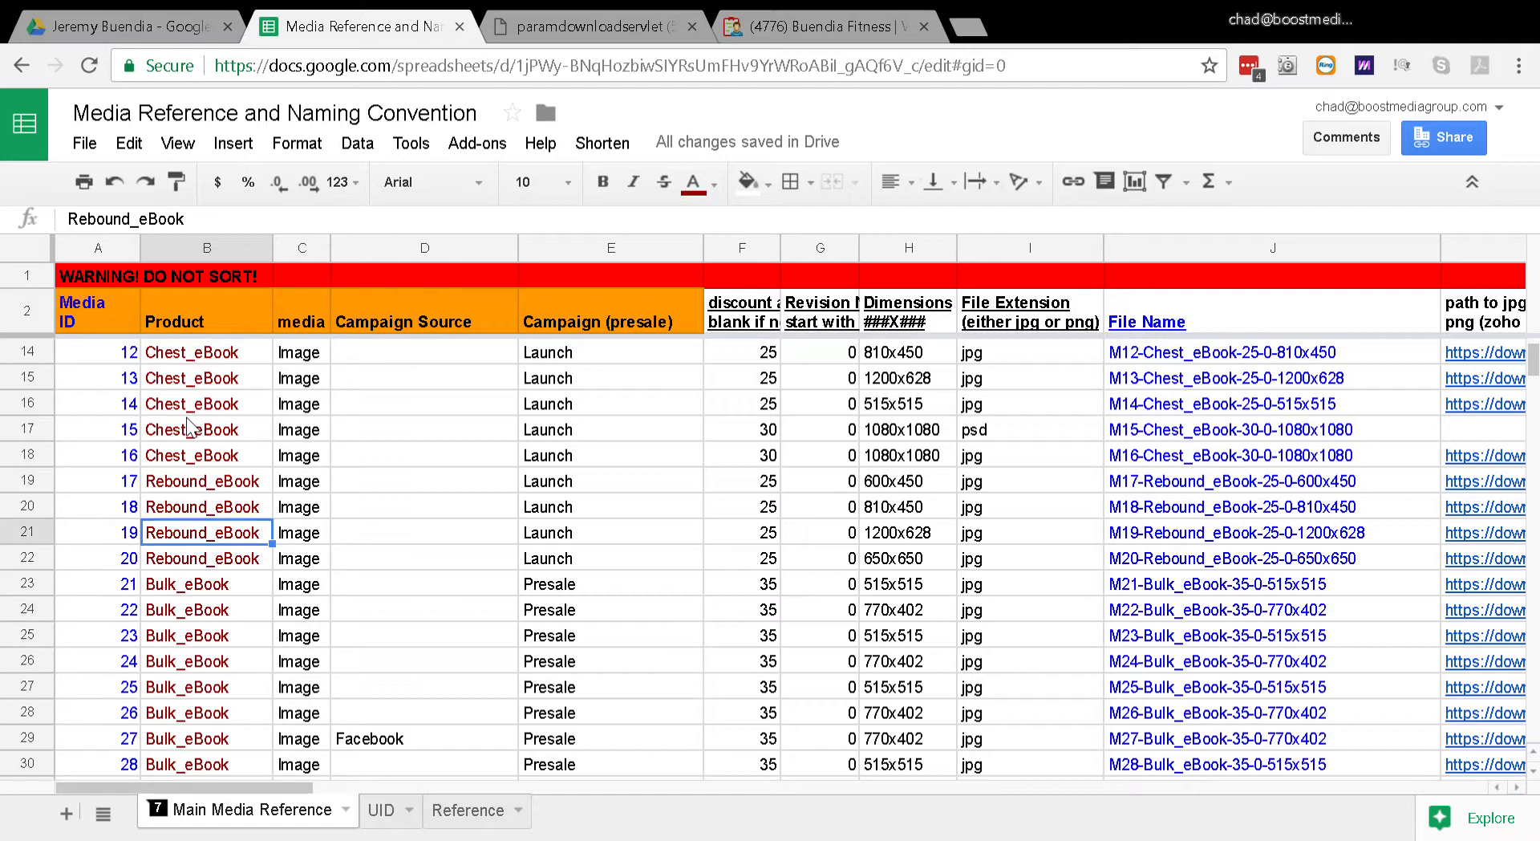
Step: Look across the media ID 19 record's columns to its file name and Zoho Projects image path
key(Right)
key(Right)
key(Left)
key(Left)
key(Left)
key(Right)
key(Right)
key(Right)
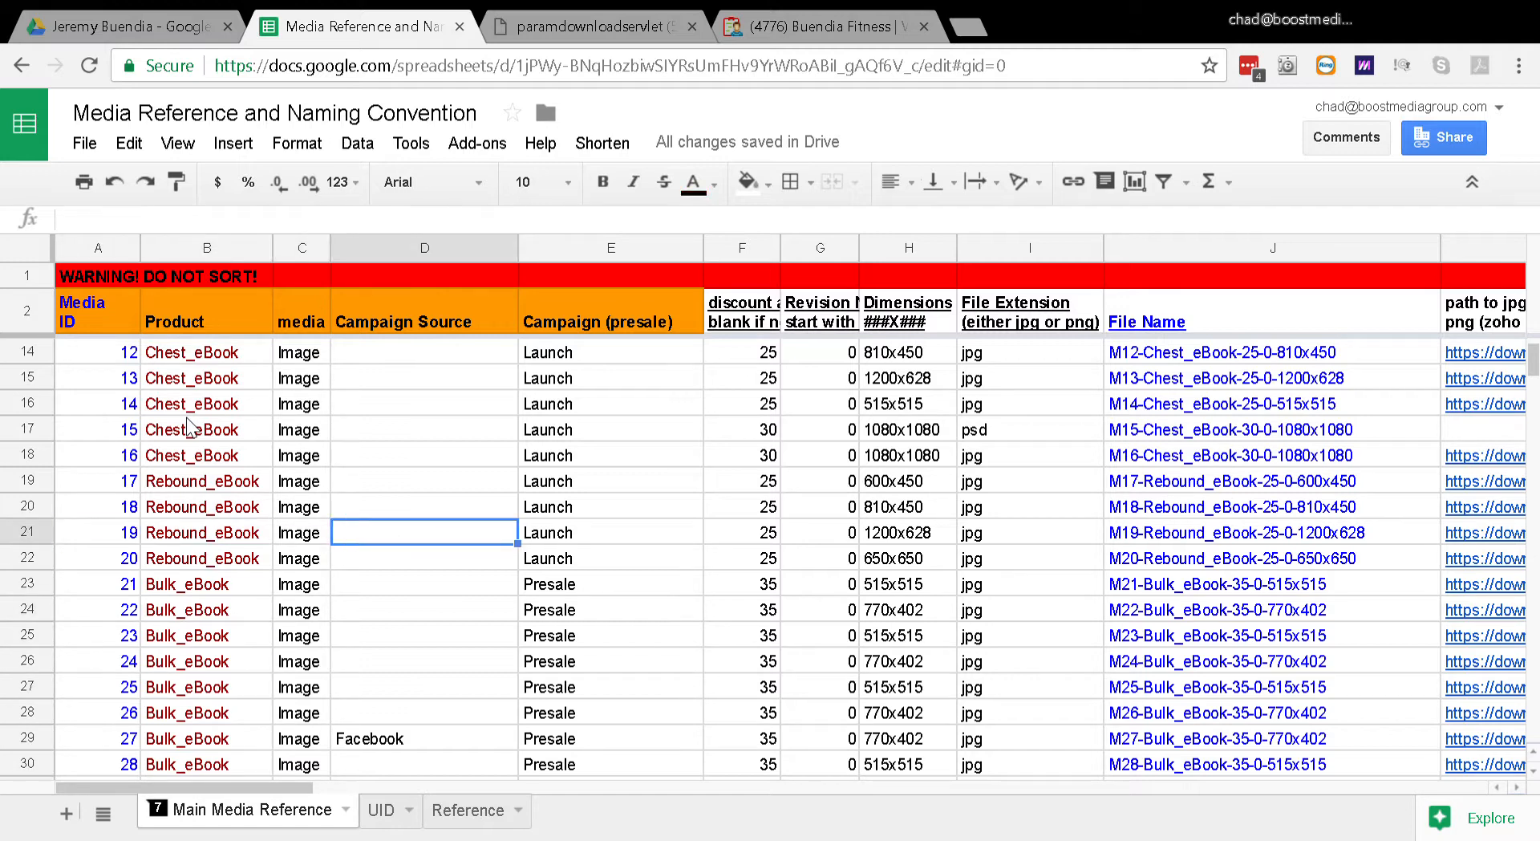
key(Right)
key(Right)
key(Right)
key(Right)
key(Right)
key(Right)
key(Right)
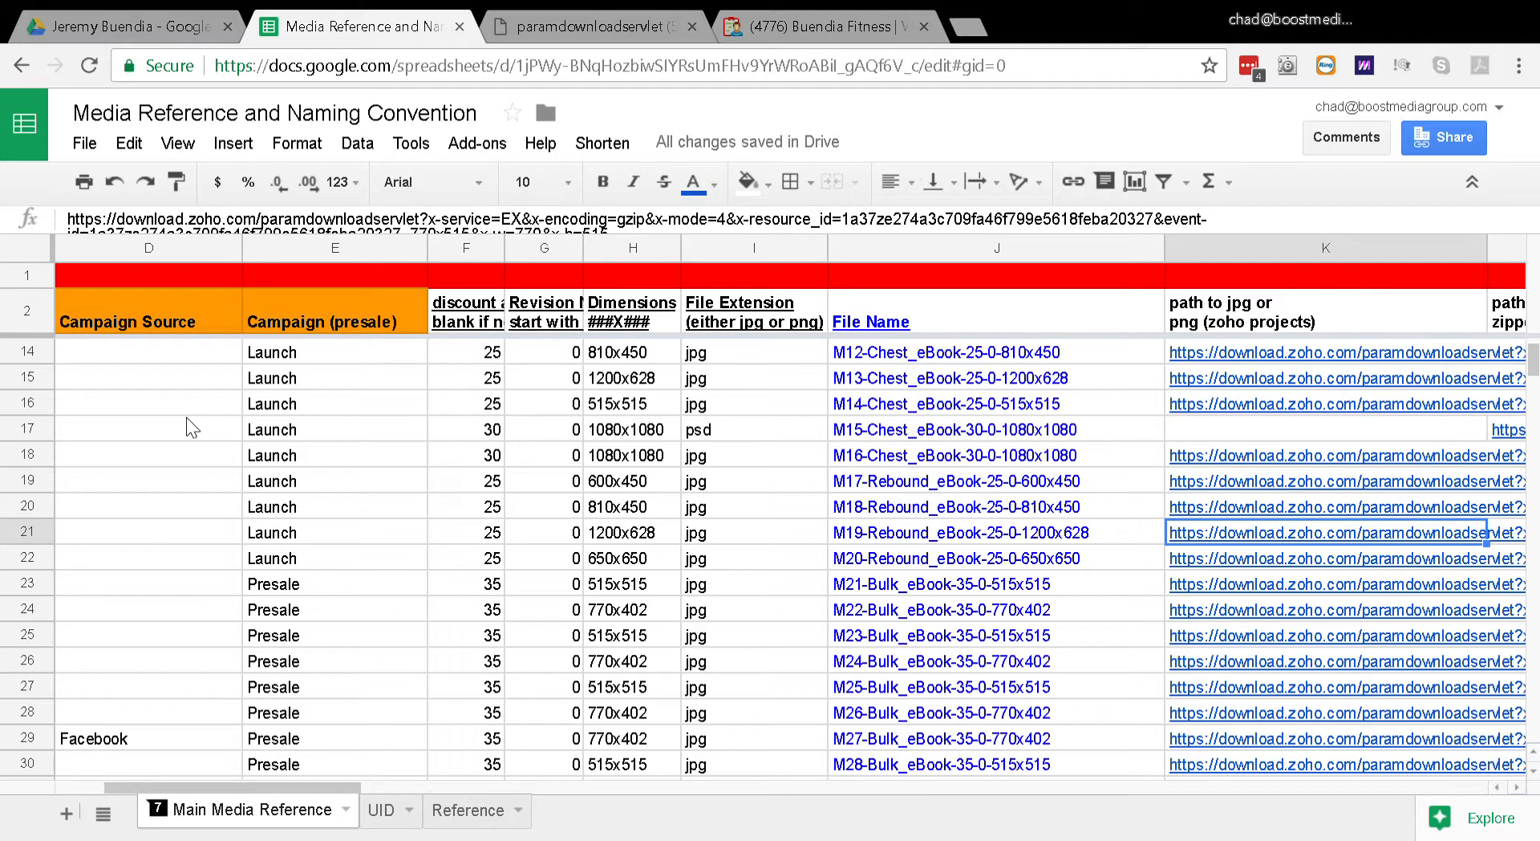
key(Left)
key(Right)
key(Right)
key(Left)
key(Left)
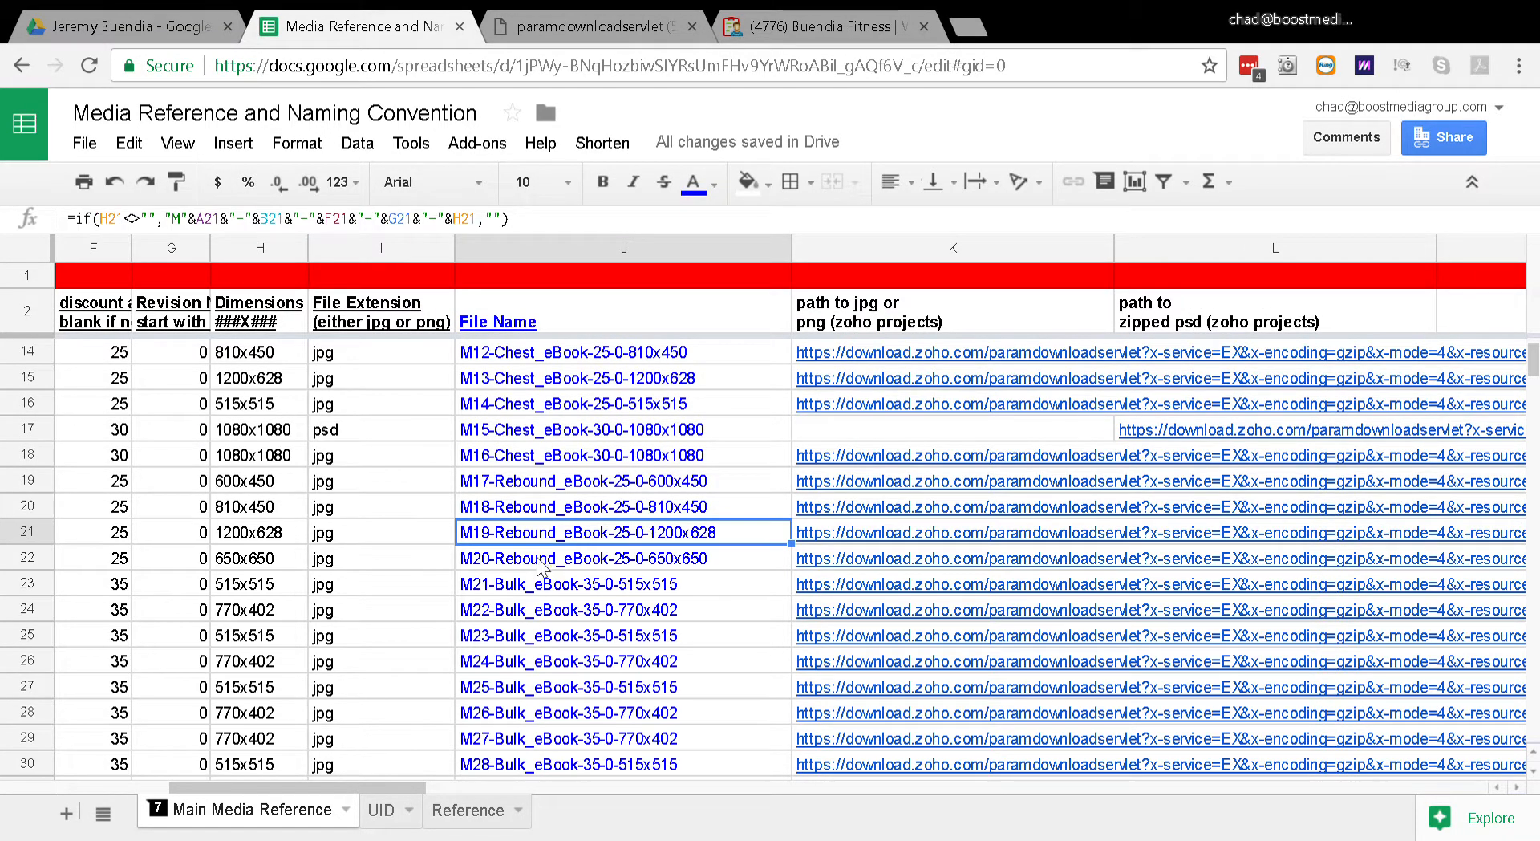
Step: Go back across the media ID 19 record from its file name to its Product and Media ID cells
key(Left)
key(Left)
key(Left)
key(Left)
key(Left)
key(Left)
key(Left)
key(Left)
key(Left)
key(Right)
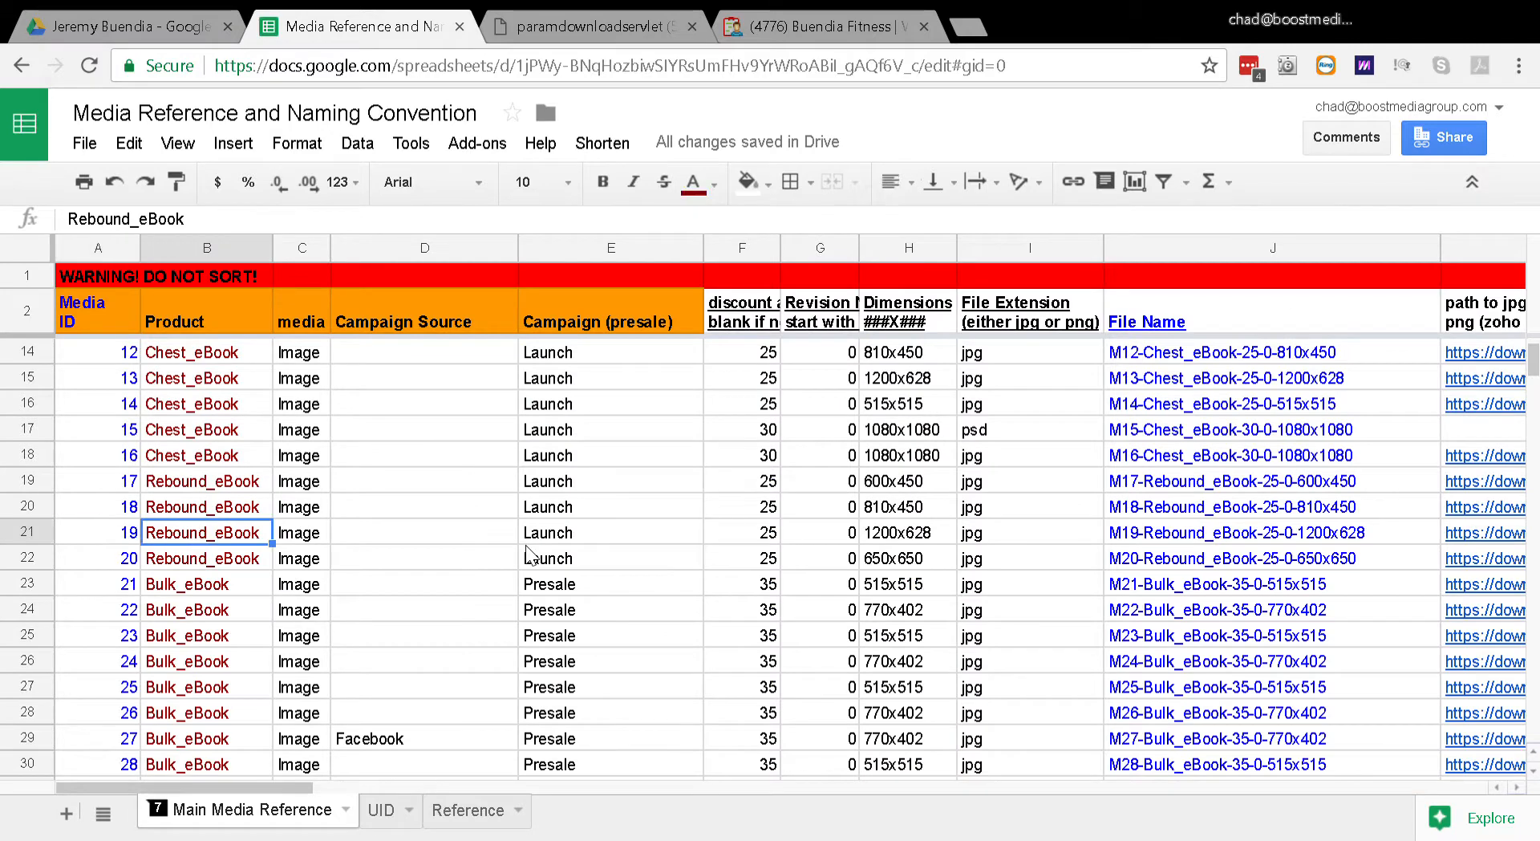
key(Left)
key(Right)
key(Left)
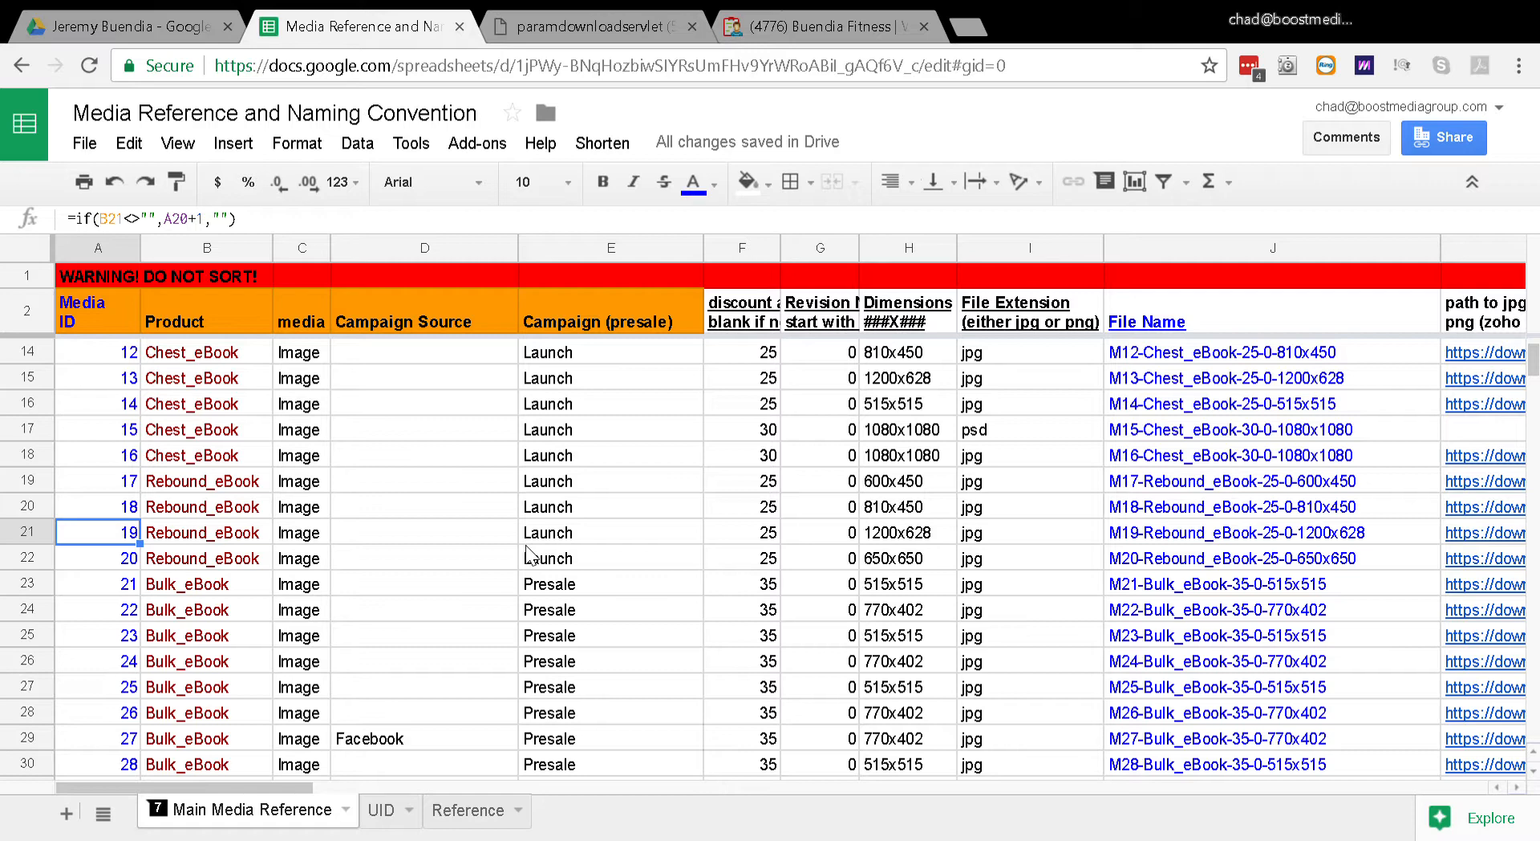
Step: Examine the Media ID column beside the Rebound_eBook and Bulk_eBook records
key(Down)
key(Down)
key(Down)
key(Up)
key(Up)
key(Up)
key(Up)
key(Down)
key(Down)
key(Up)
key(Up)
key(Up)
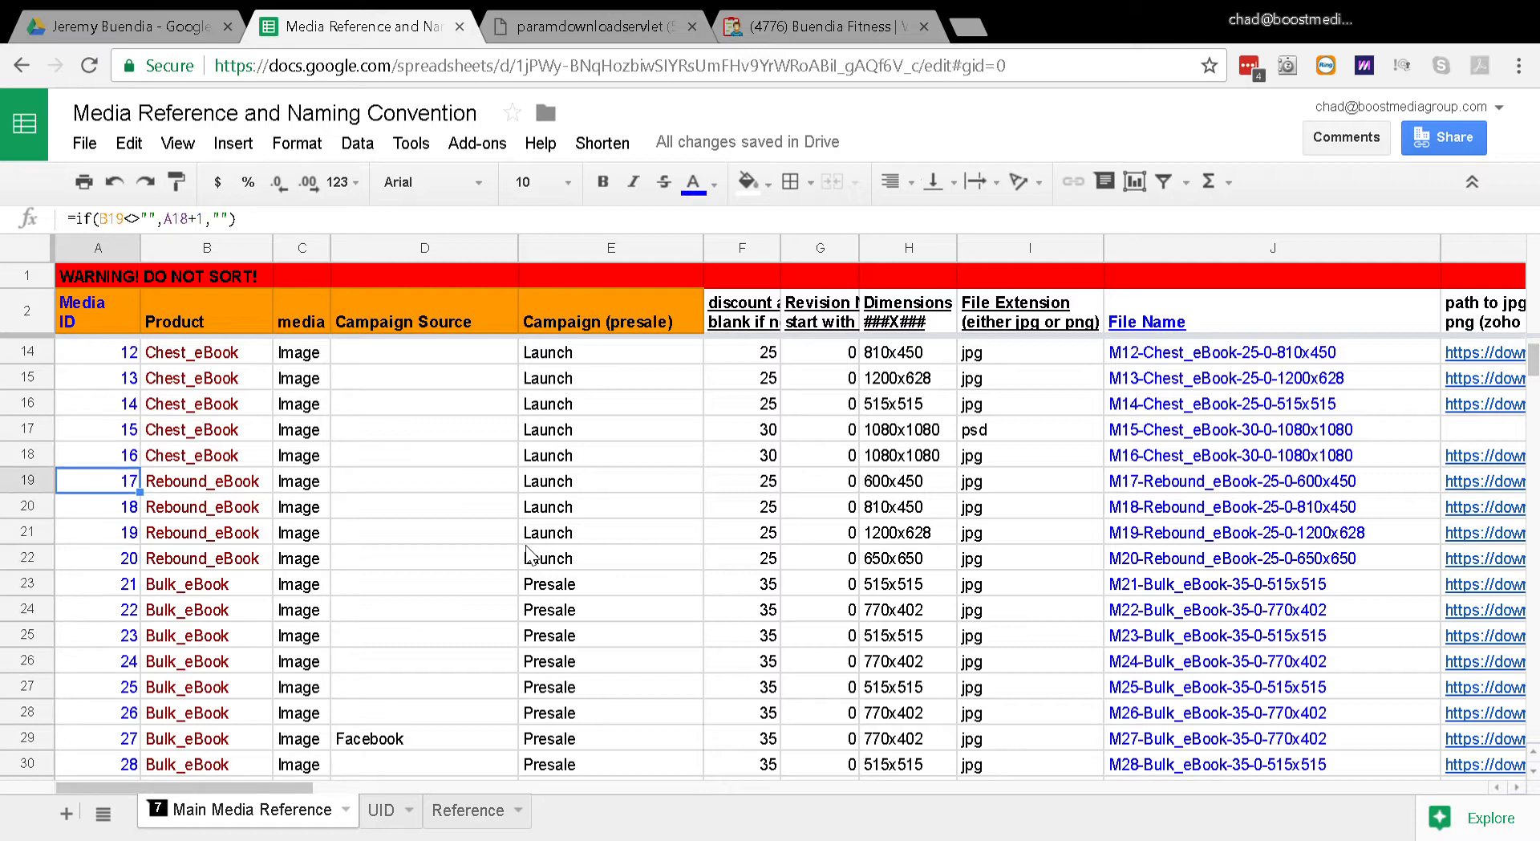
key(Down)
key(Right)
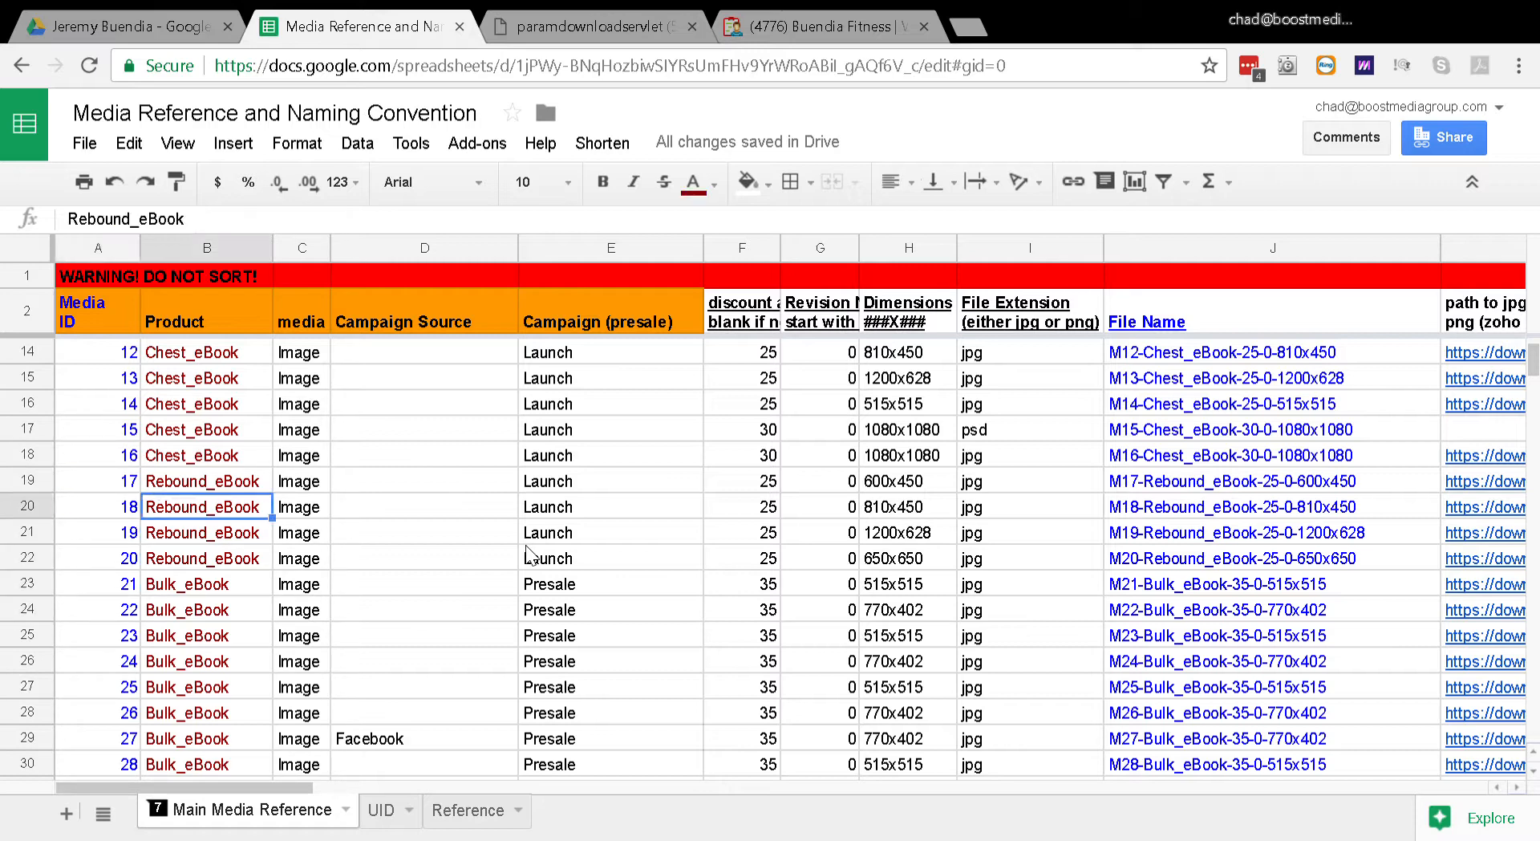
key(Down)
key(Down)
key(Down)
key(Down)
key(Down)
key(Down)
key(Down)
key(Down)
key(Down)
key(Left)
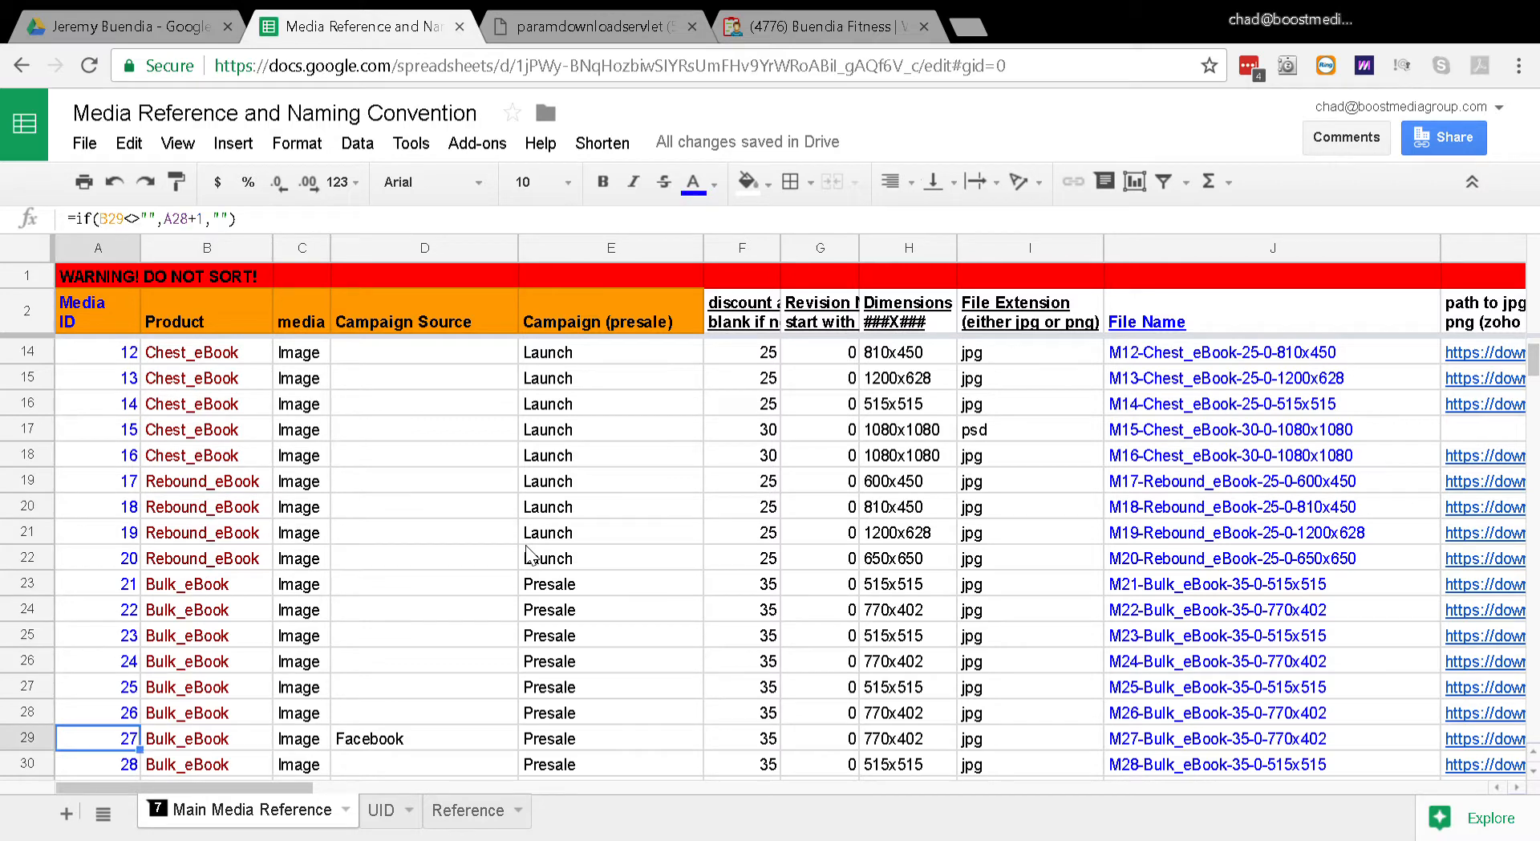
key(Up)
key(Up)
key(Up)
key(Up)
key(Up)
key(Up)
key(Up)
key(Up)
key(Up)
key(Up)
key(Up)
key(Up)
key(Up)
key(Down)
key(Down)
key(Down)
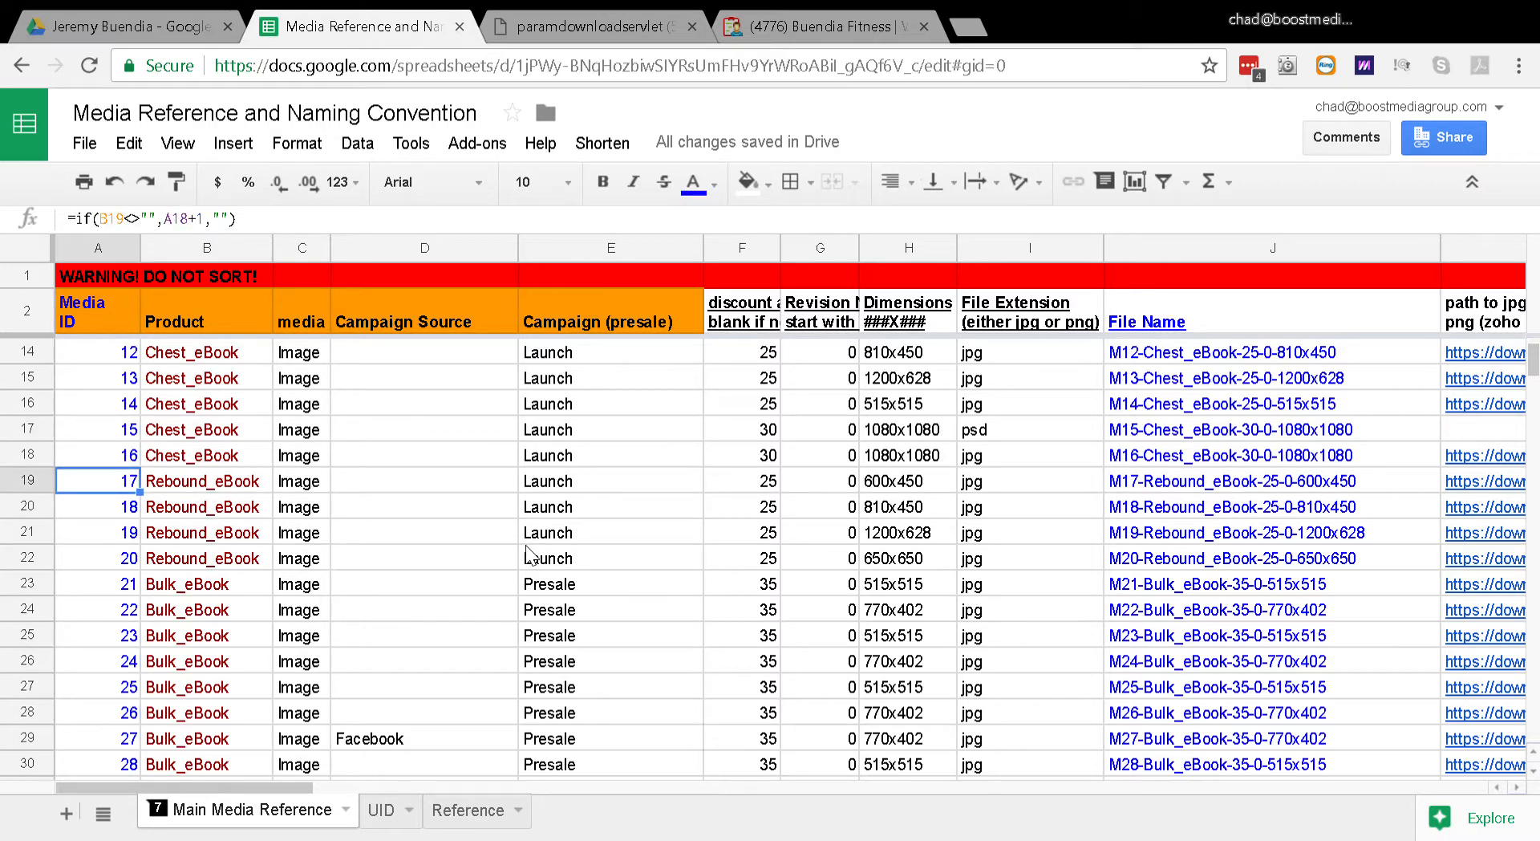
key(Down)
key(Up)
Step: Open the UID sheet and look over the first empty cells of its Media ID column
click(388, 811)
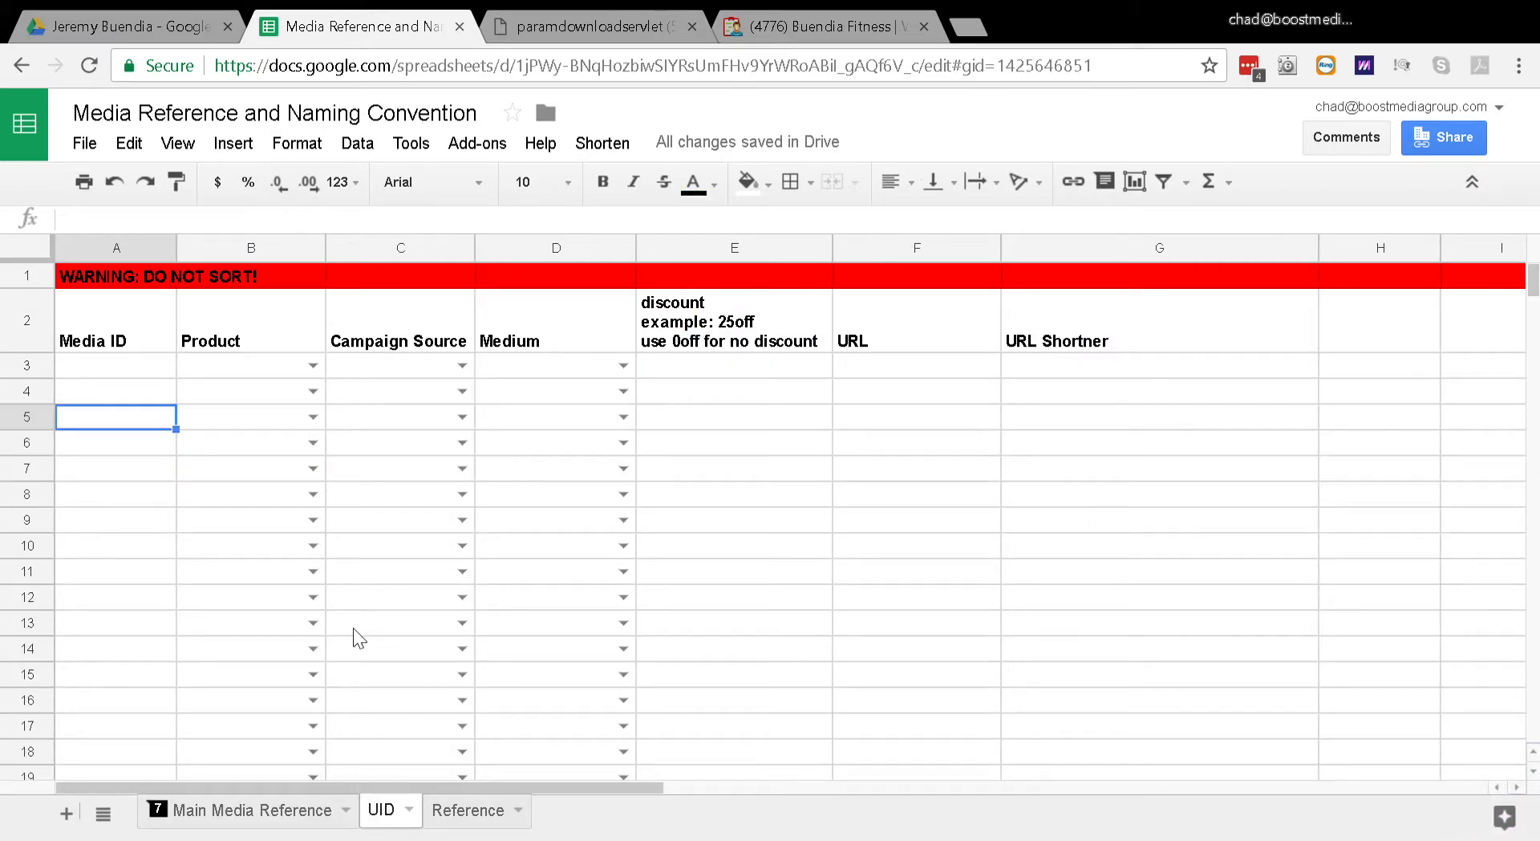
key(Up)
key(Up)
key(Up)
key(Up)
key(Down)
key(Down)
key(Down)
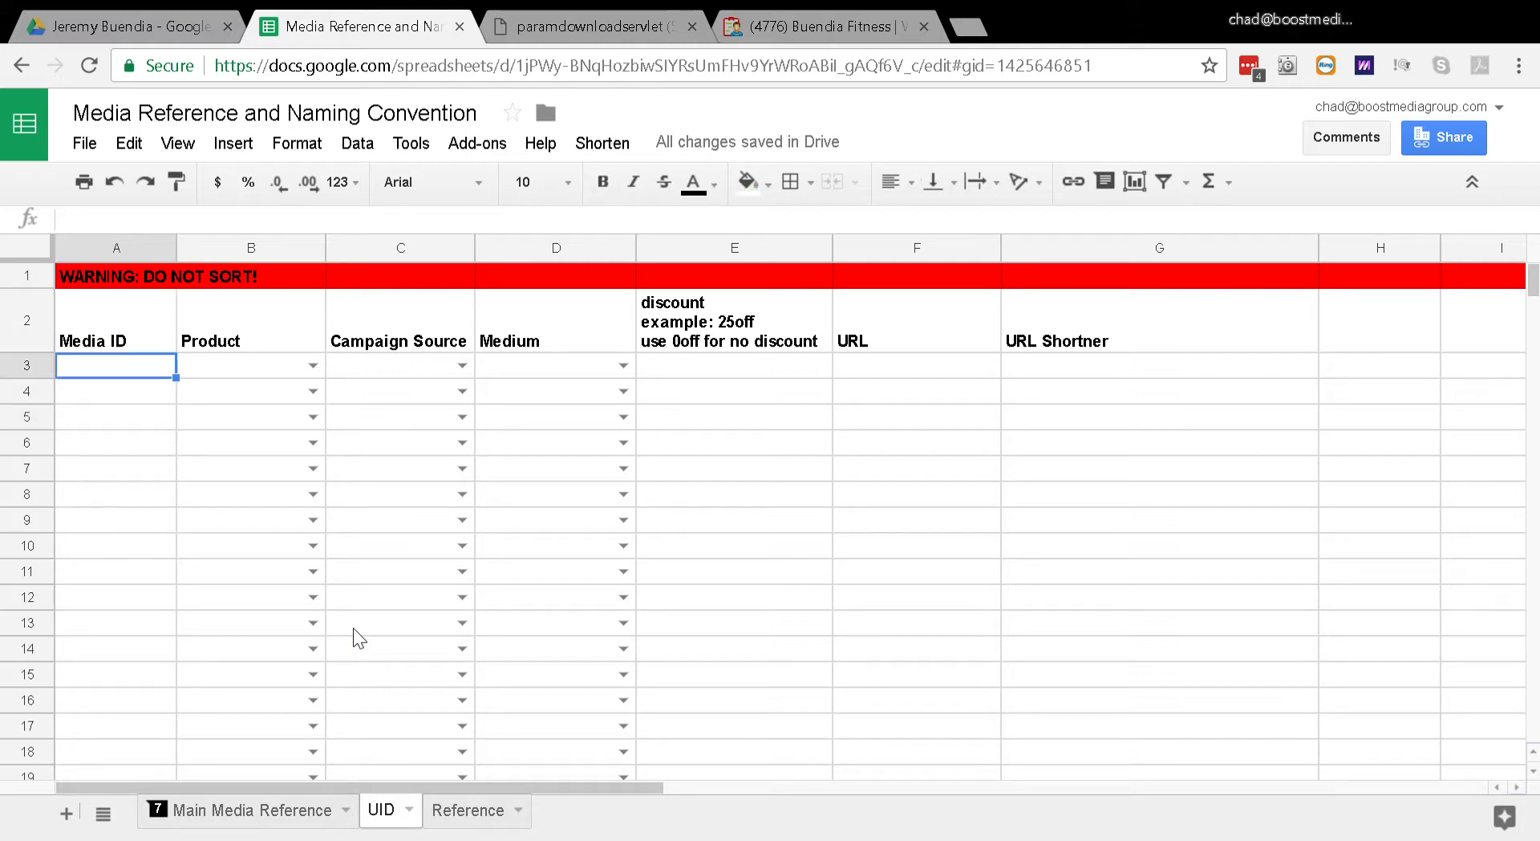
key(Up)
key(Up)
key(Up)
key(Down)
key(Down)
key(Down)
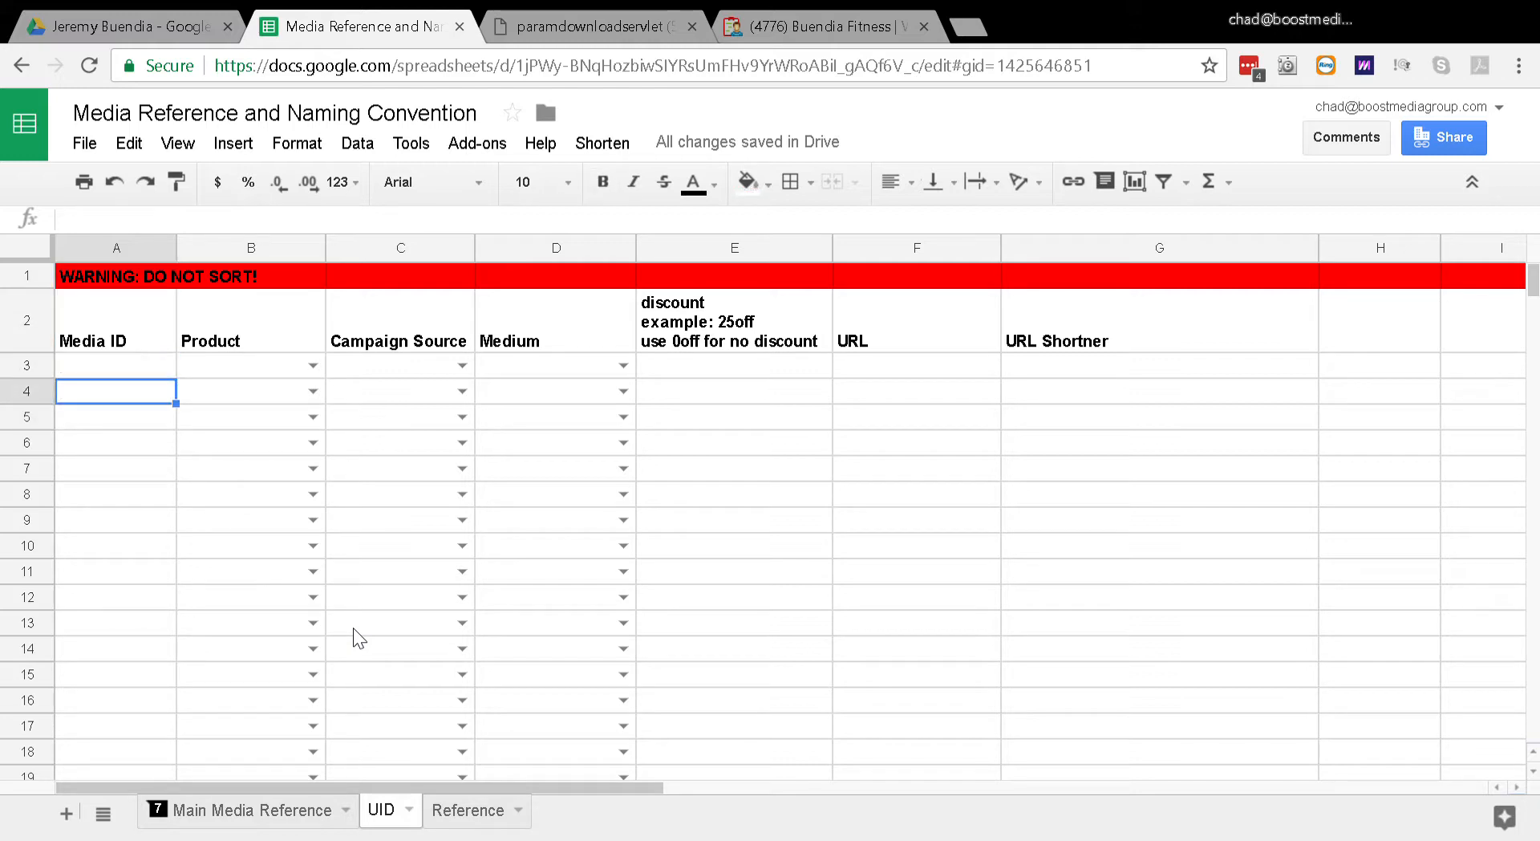
key(Up)
key(Up)
key(Down)
key(Down)
key(Up)
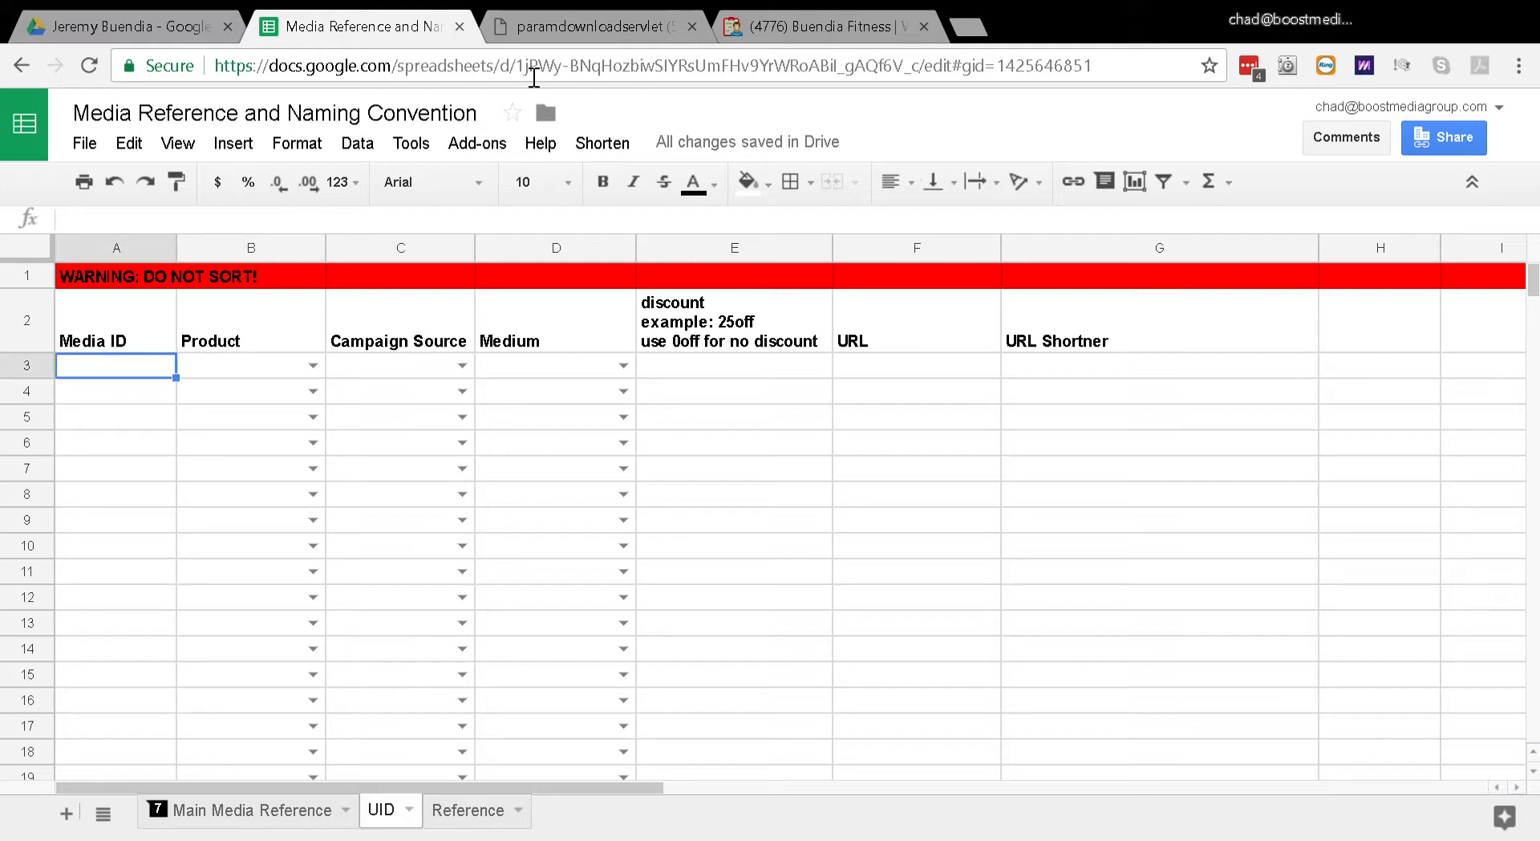
Step: Check the Rebound image preview in Zoho Projects, and enter 18 as the first record's Media ID in the UID sheet
click(762, 32)
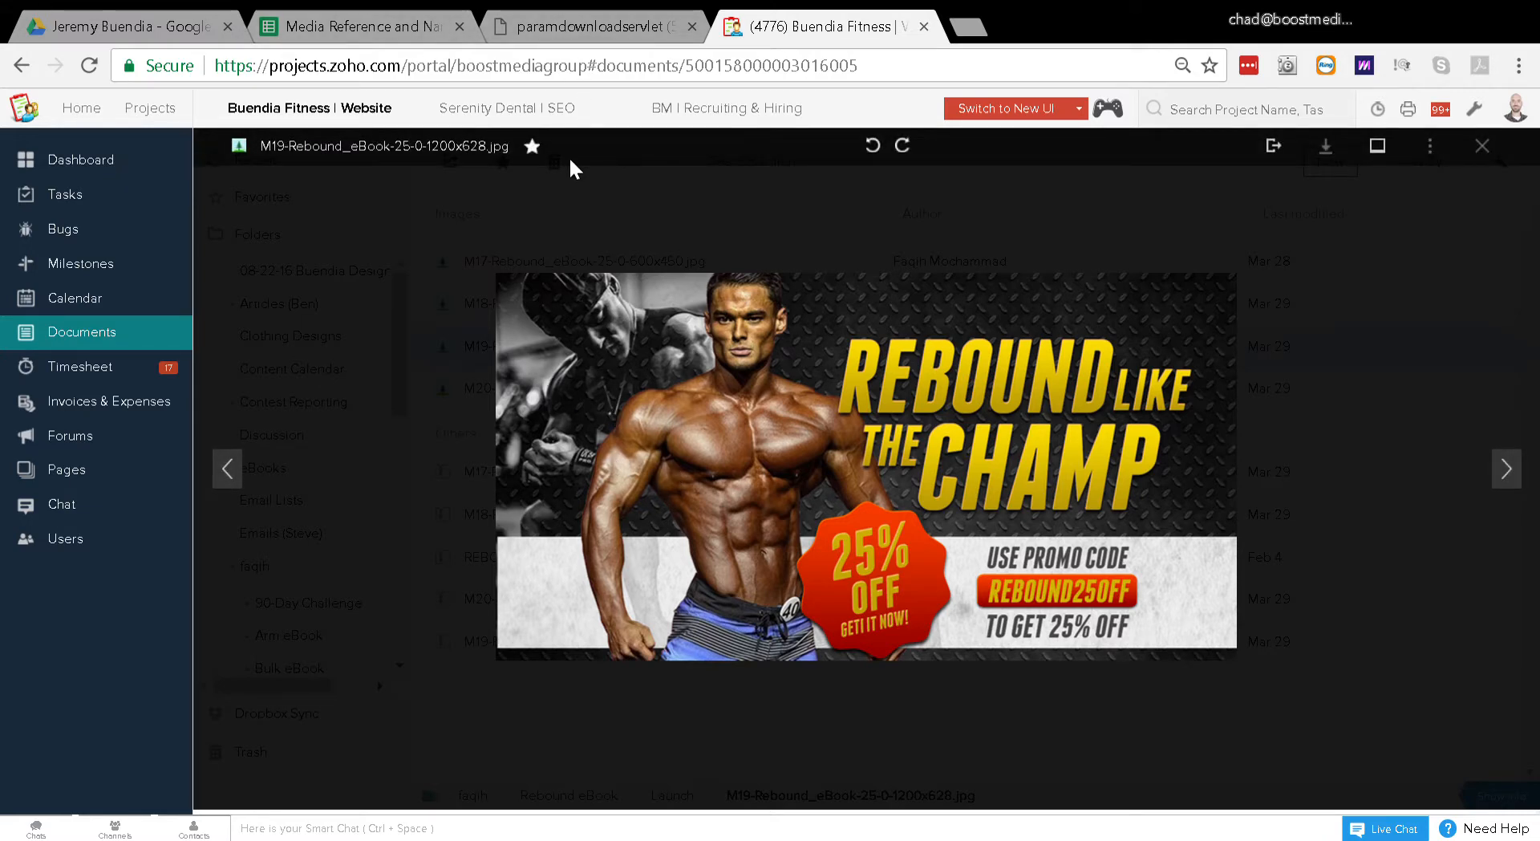
click(383, 26)
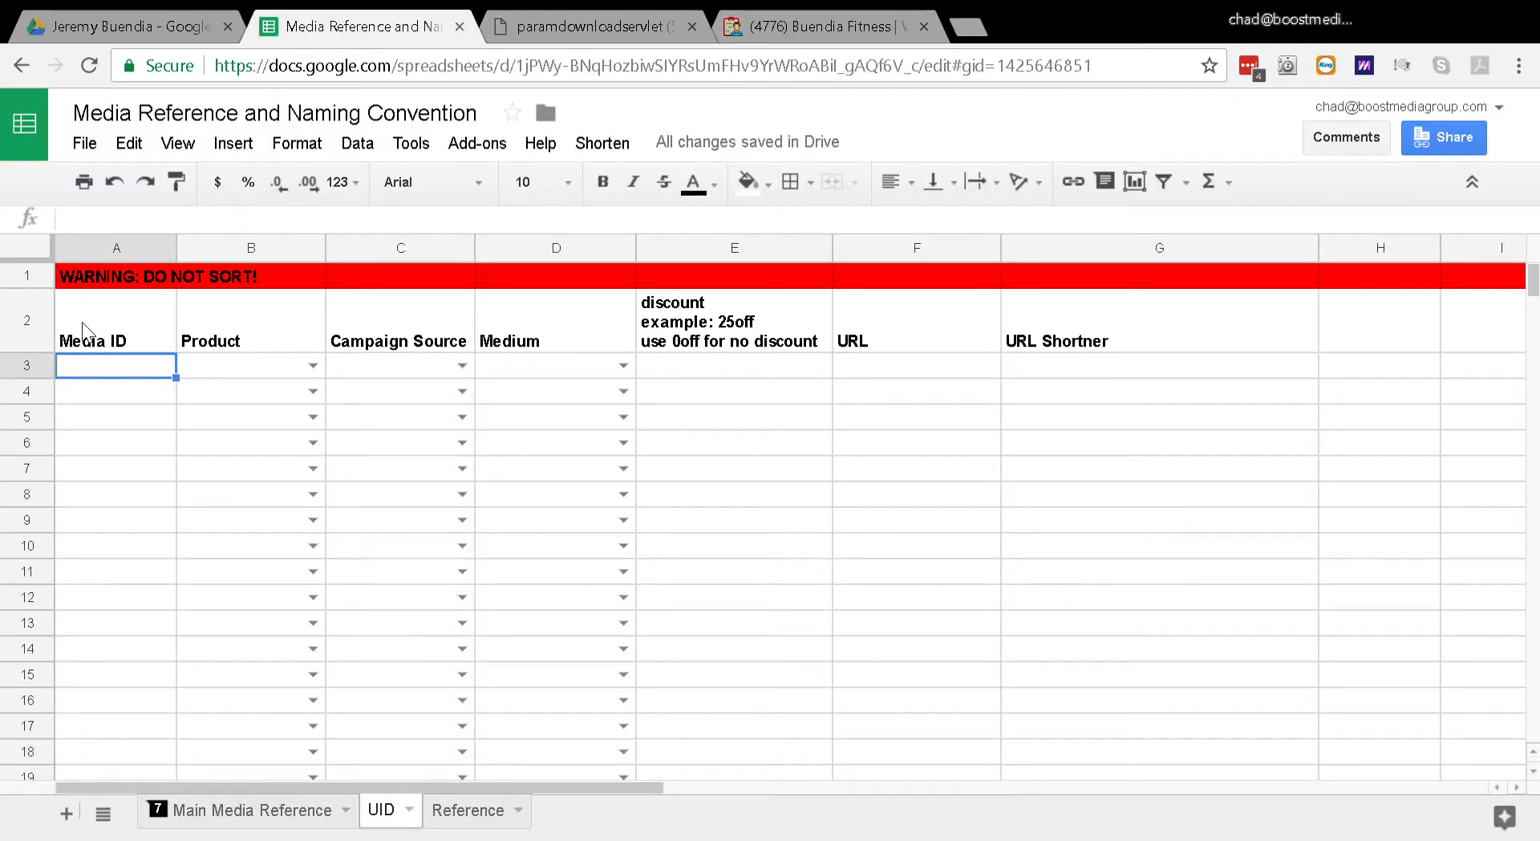
text(18)
key(Tab)
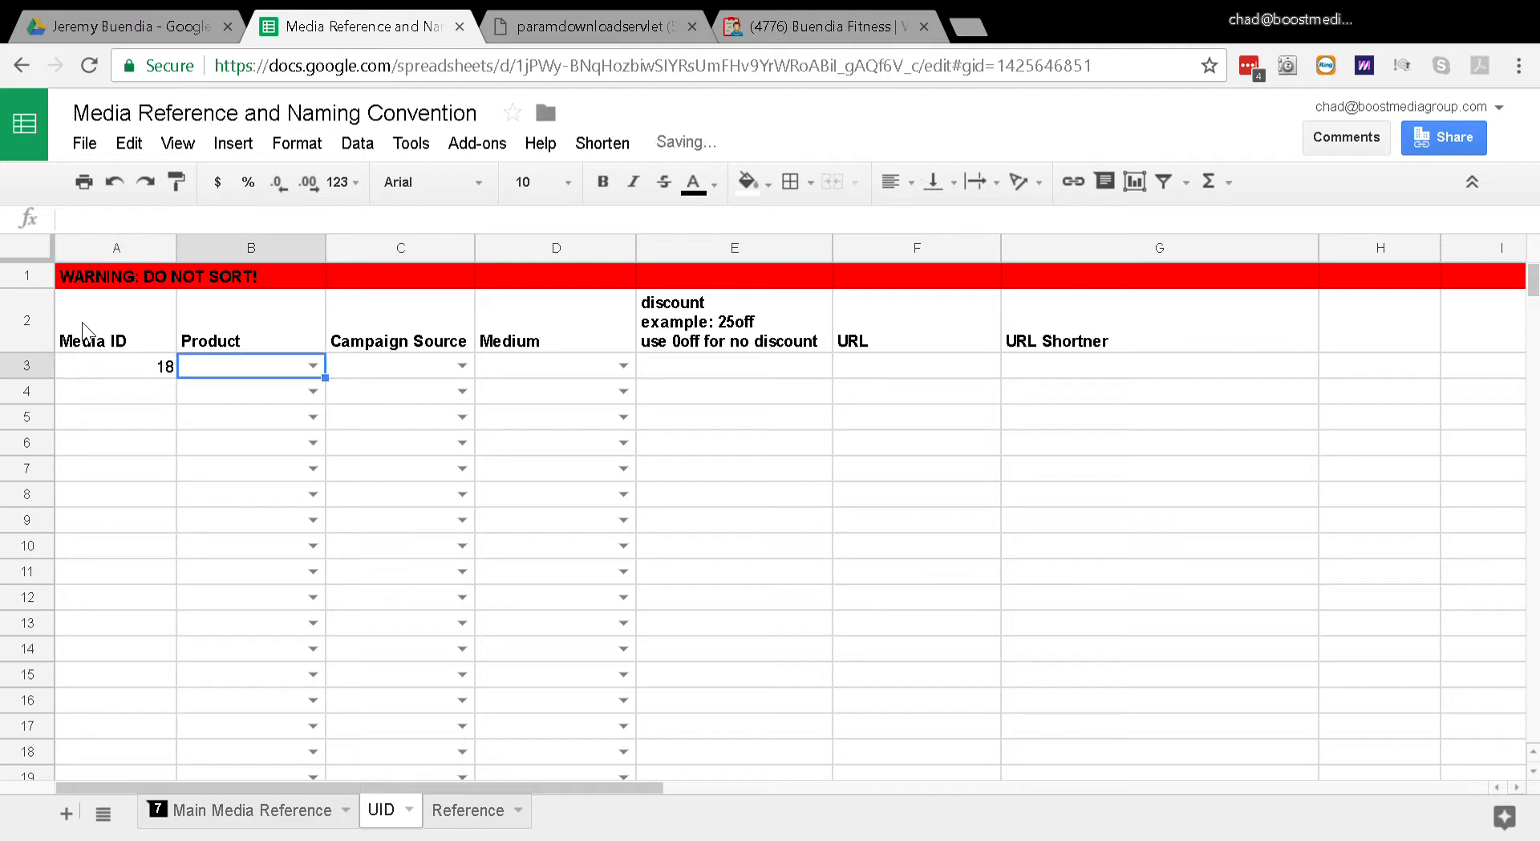
Step: Set the Product of the media ID 18 record in the UID sheet to Rebound eBook
click(313, 366)
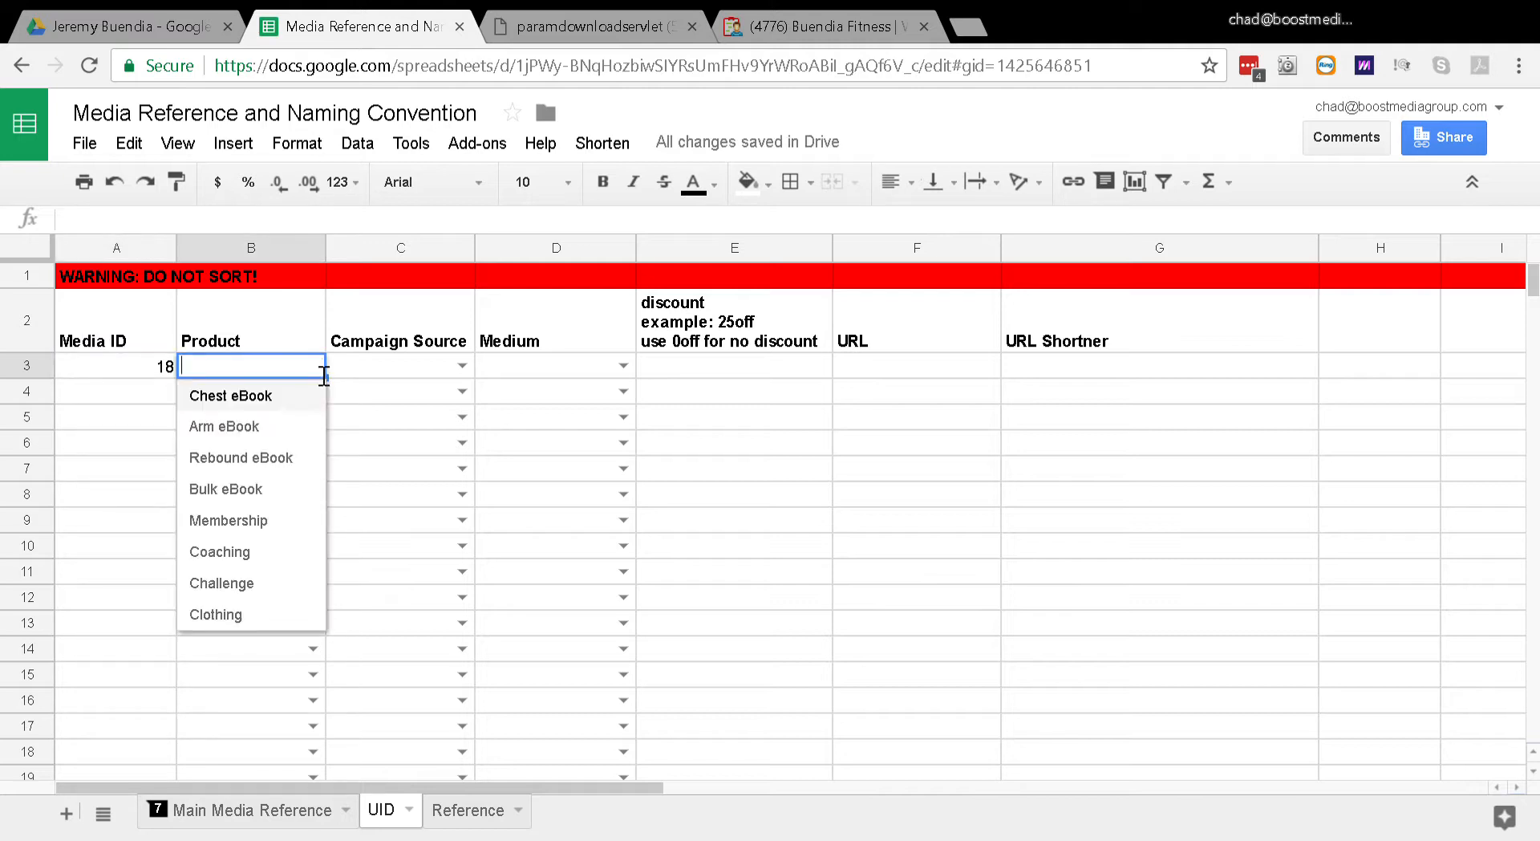
text(re)
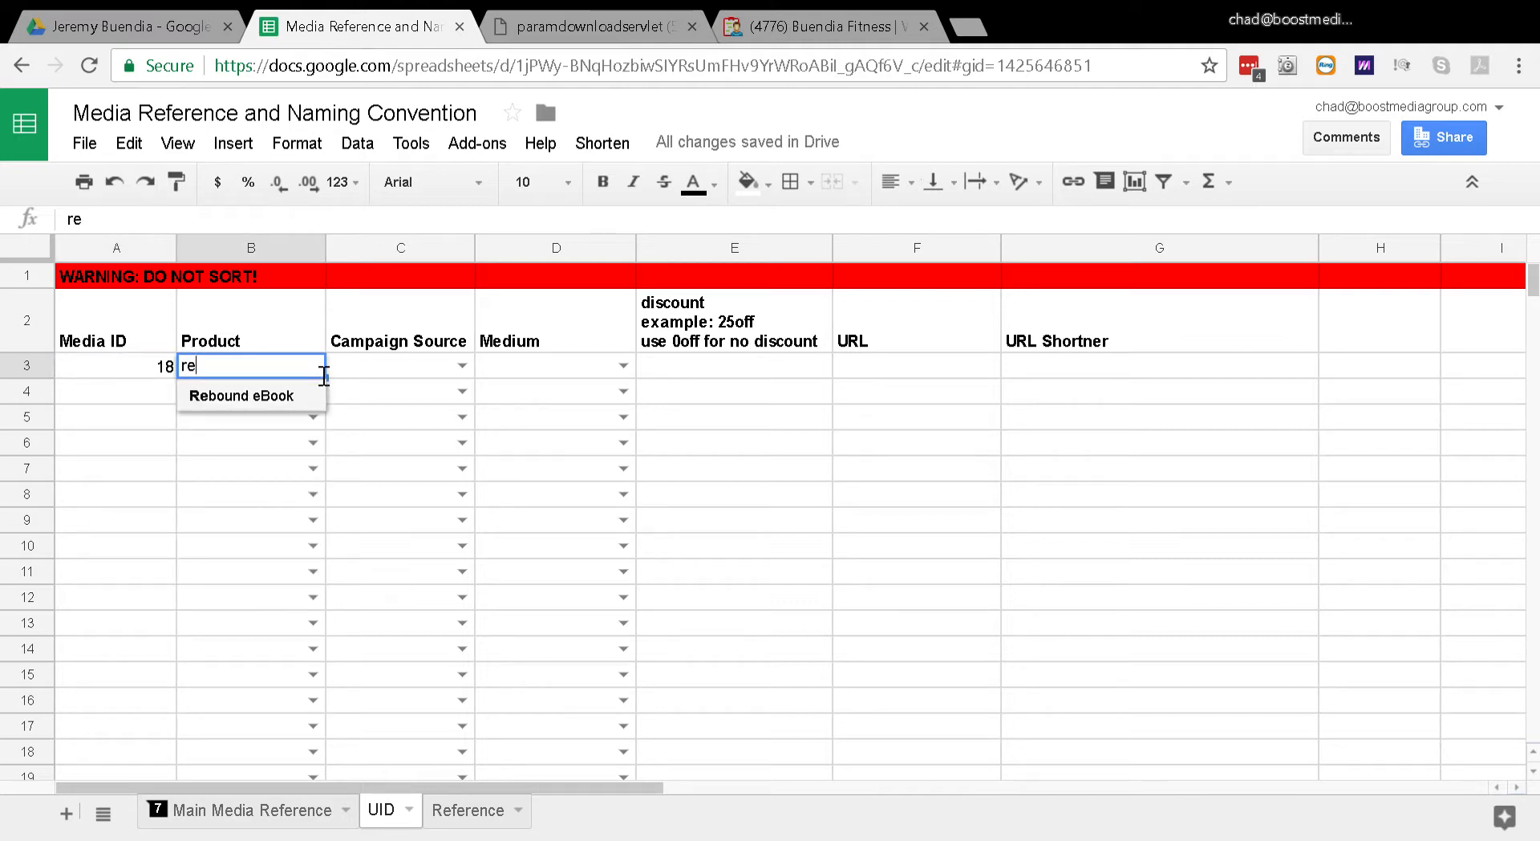
click(239, 396)
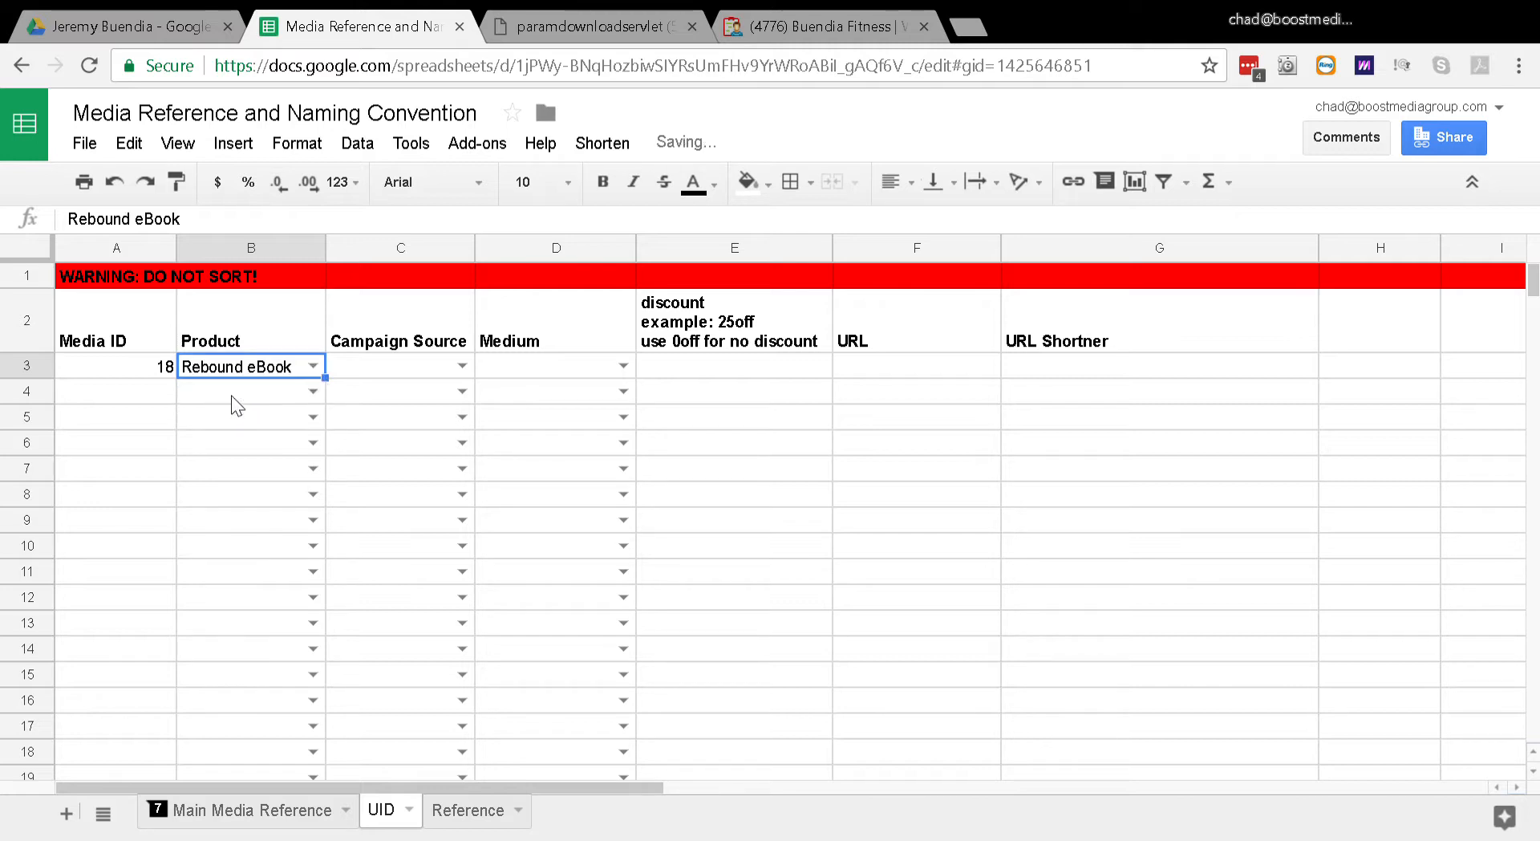
Step: Set the media ID 18 record's Campaign Source to Facebook and its Medium to Social Media Post
click(462, 367)
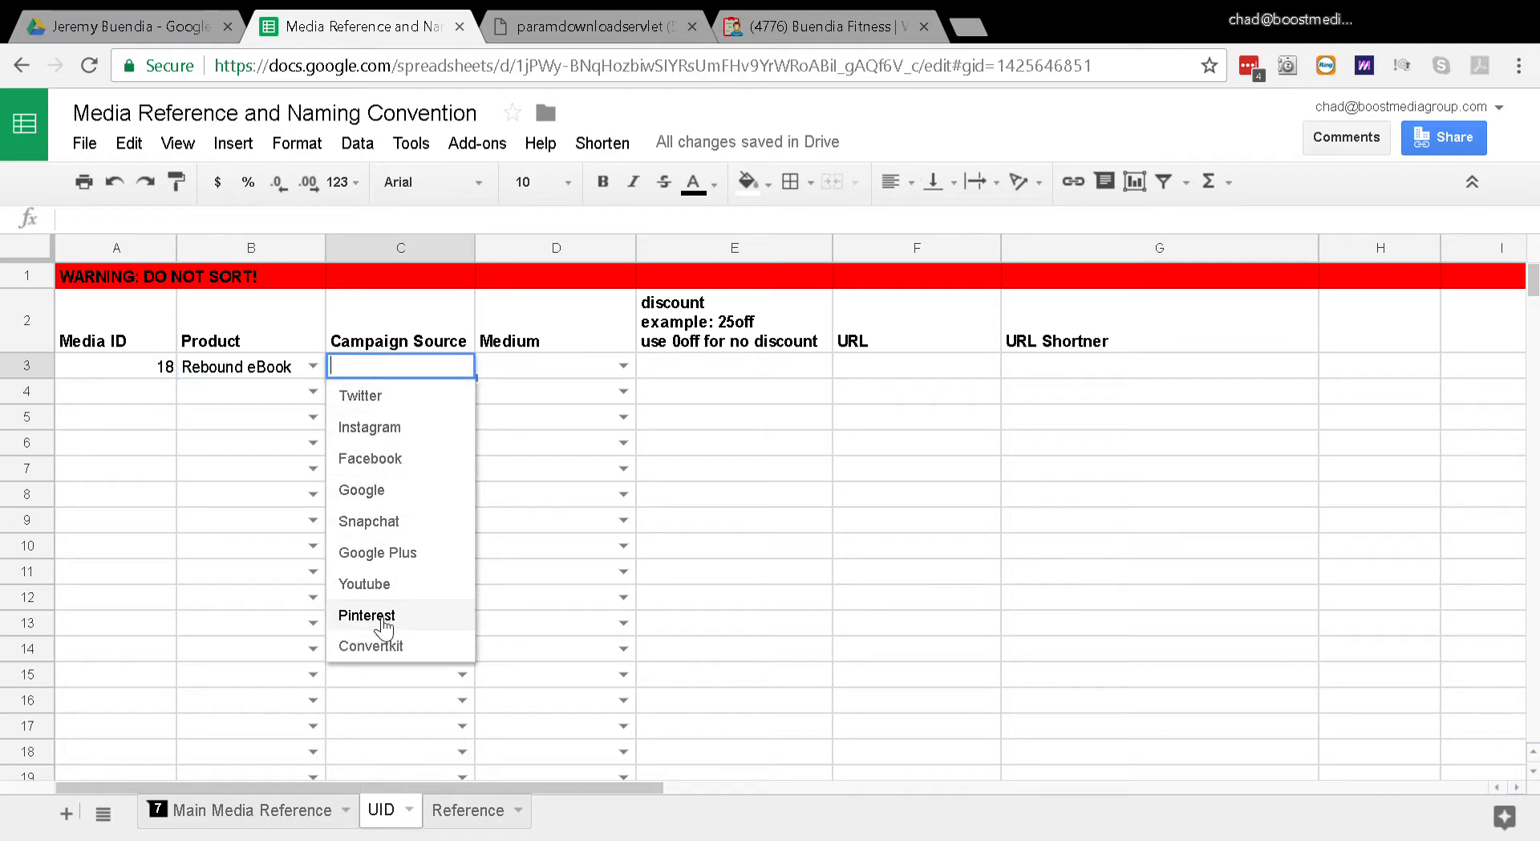
click(374, 462)
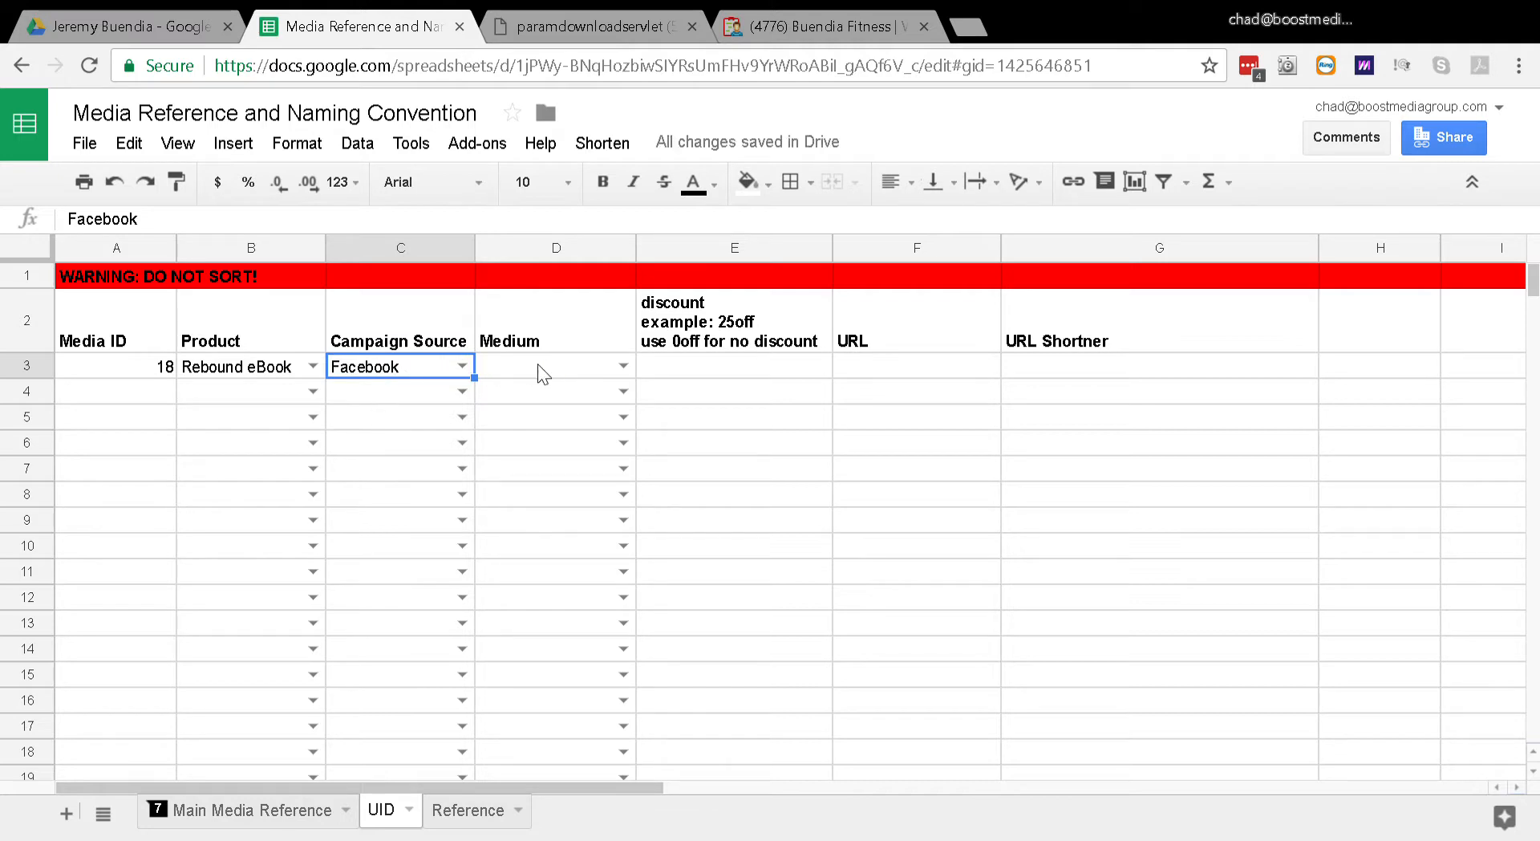
click(623, 366)
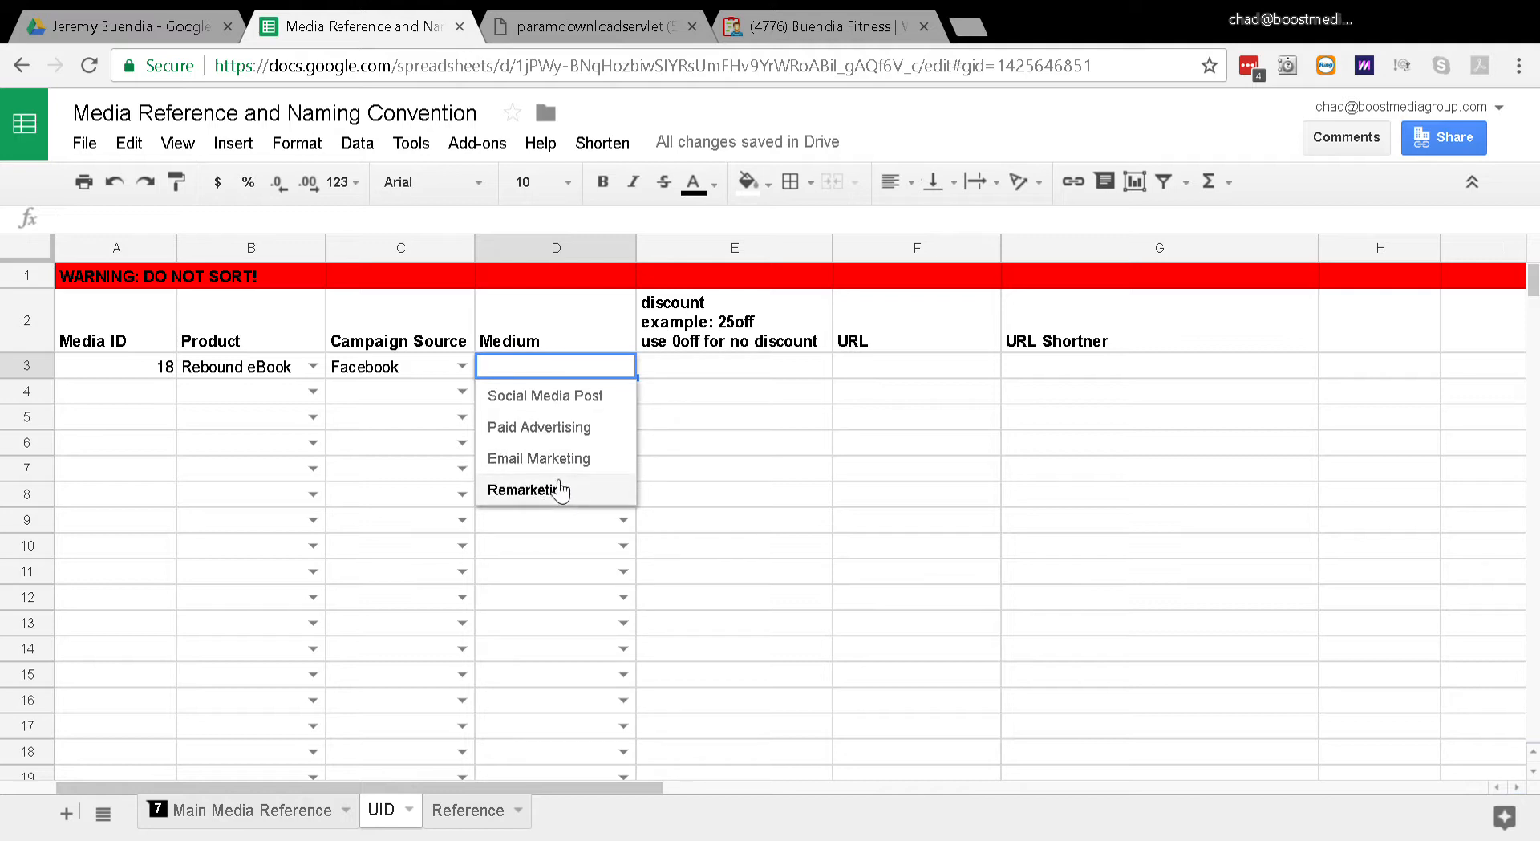
click(536, 396)
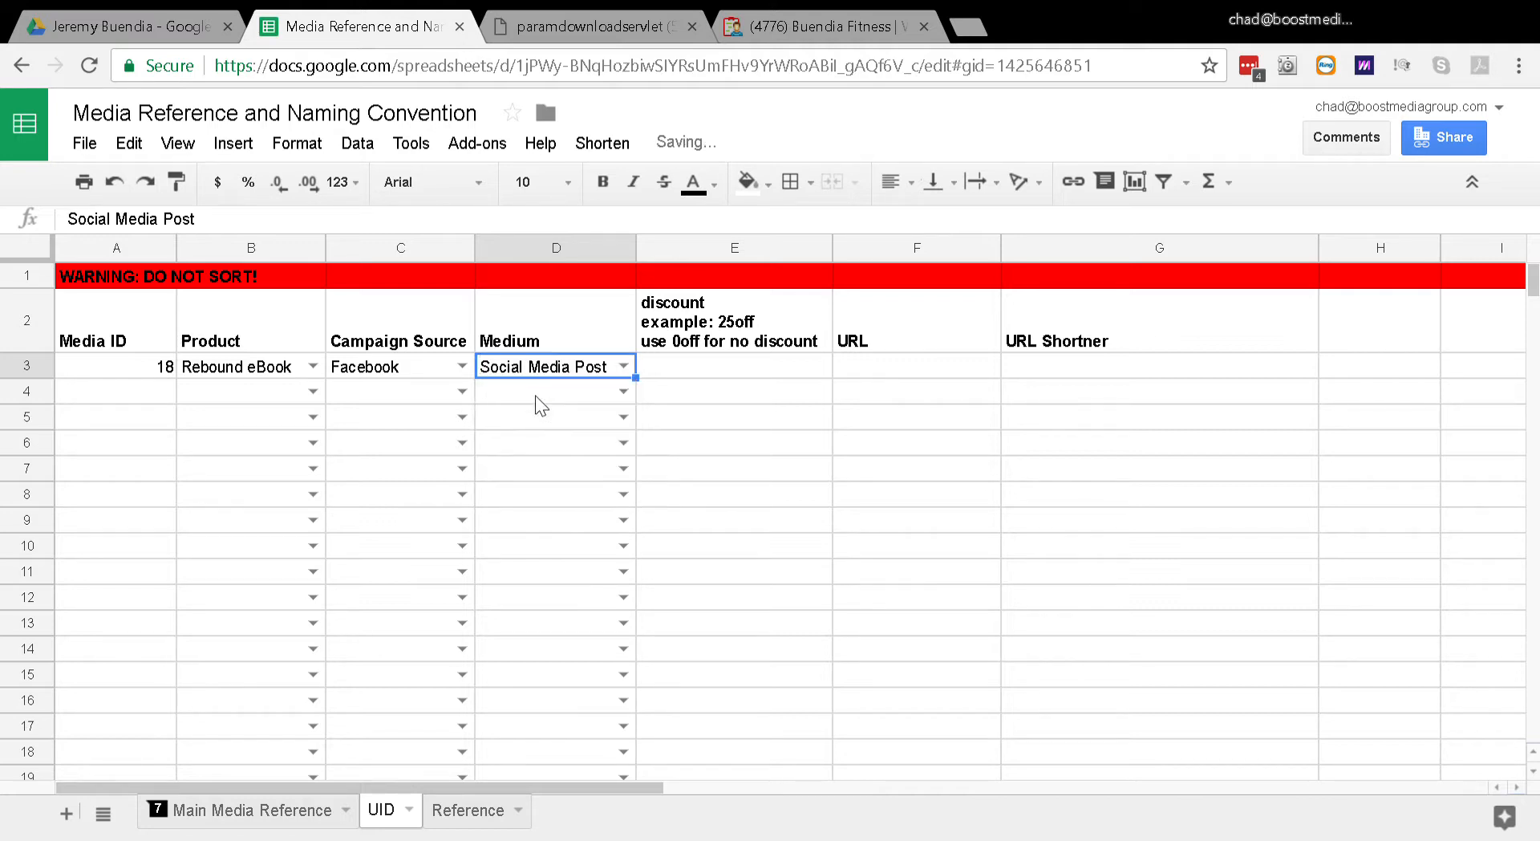
click(536, 397)
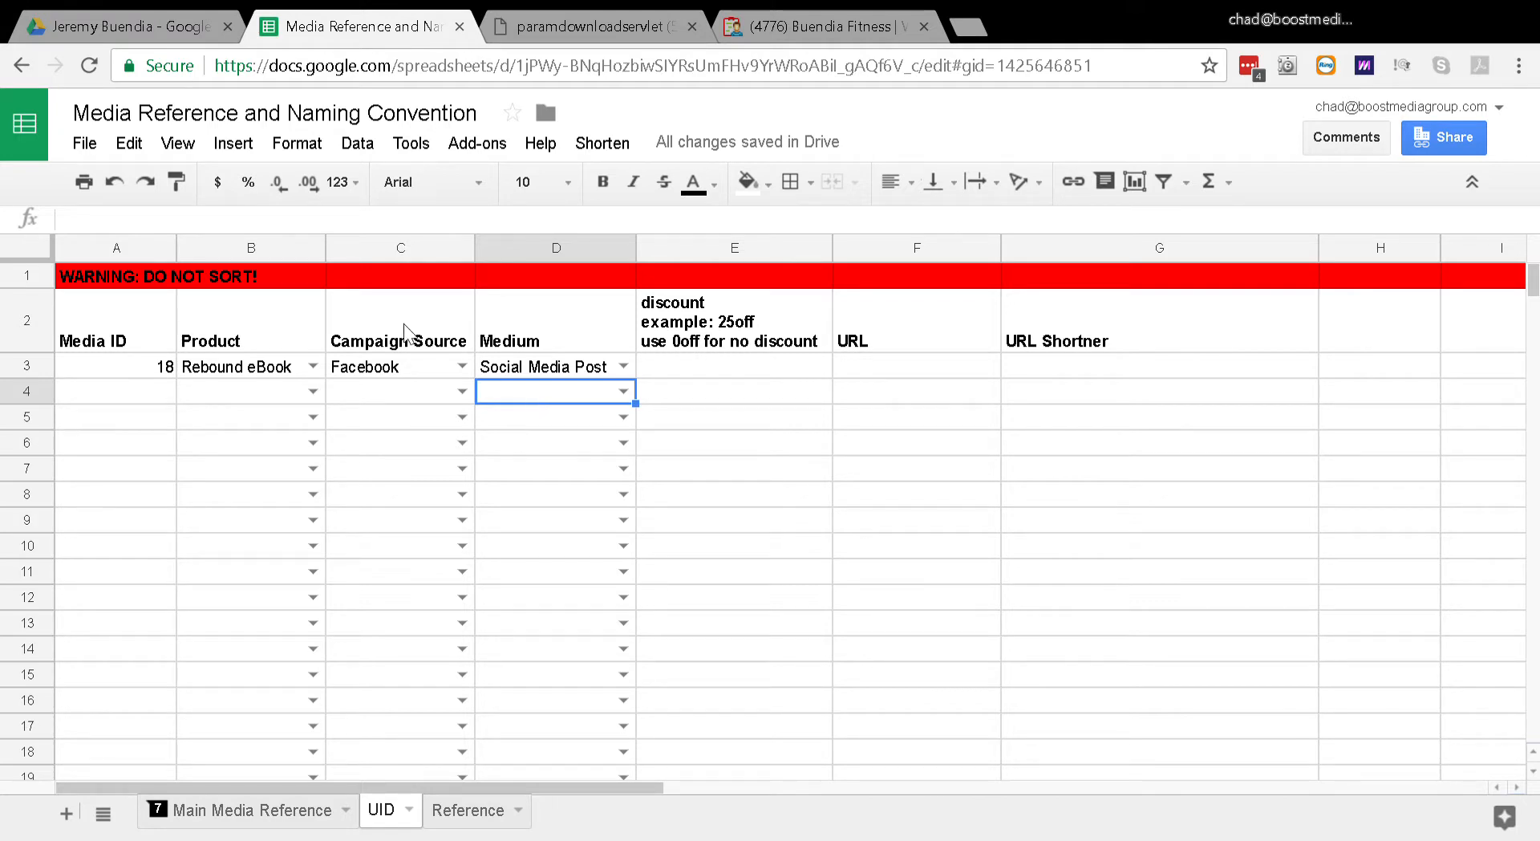
Step: Change the record's Campaign Source to Convertkit and its Medium to Email Marketing
click(425, 371)
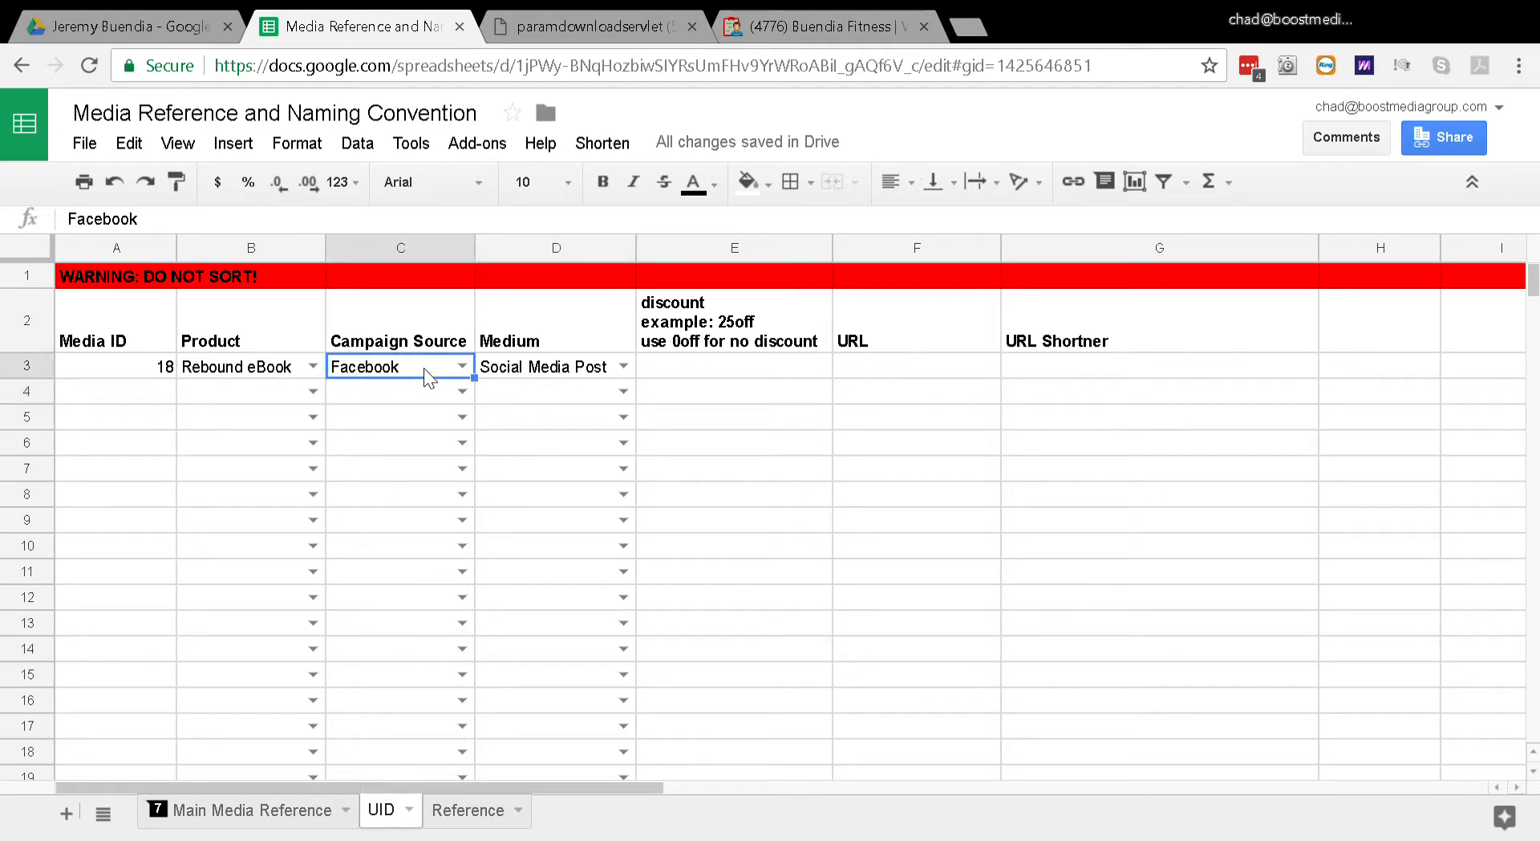
click(462, 367)
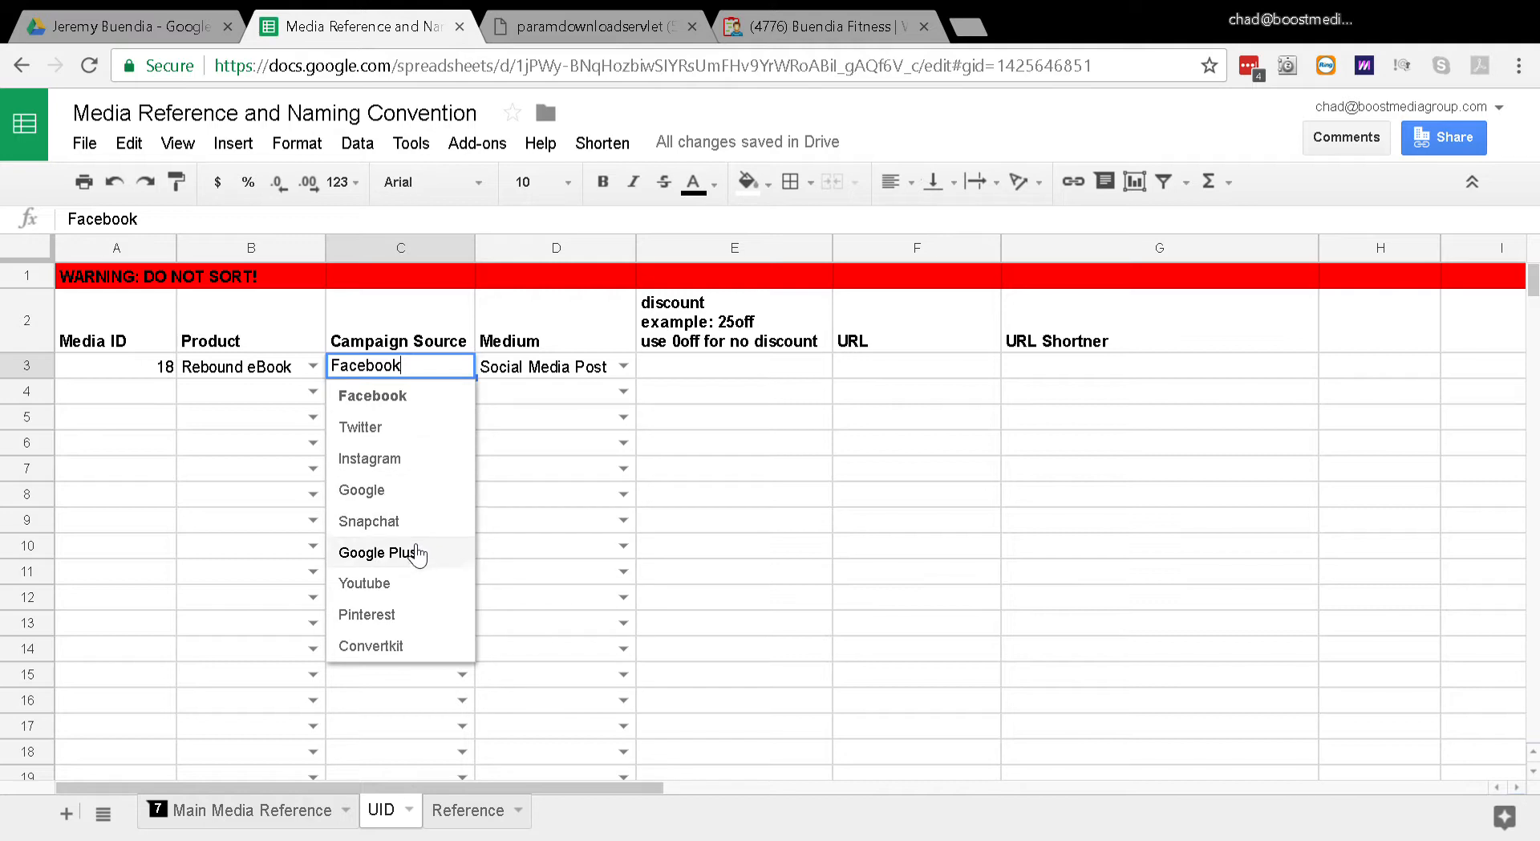
click(417, 646)
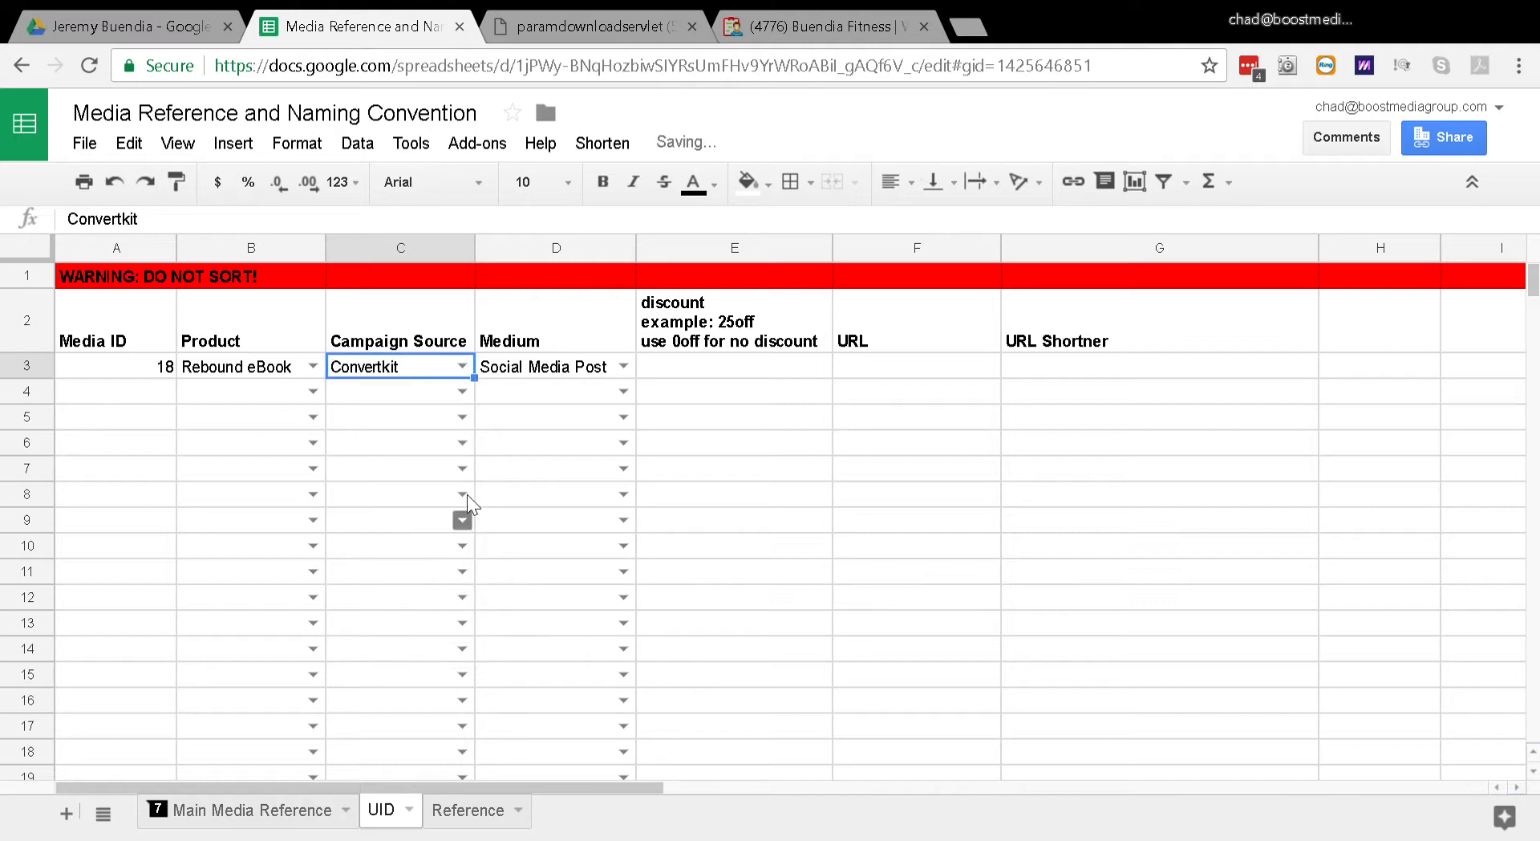
click(591, 367)
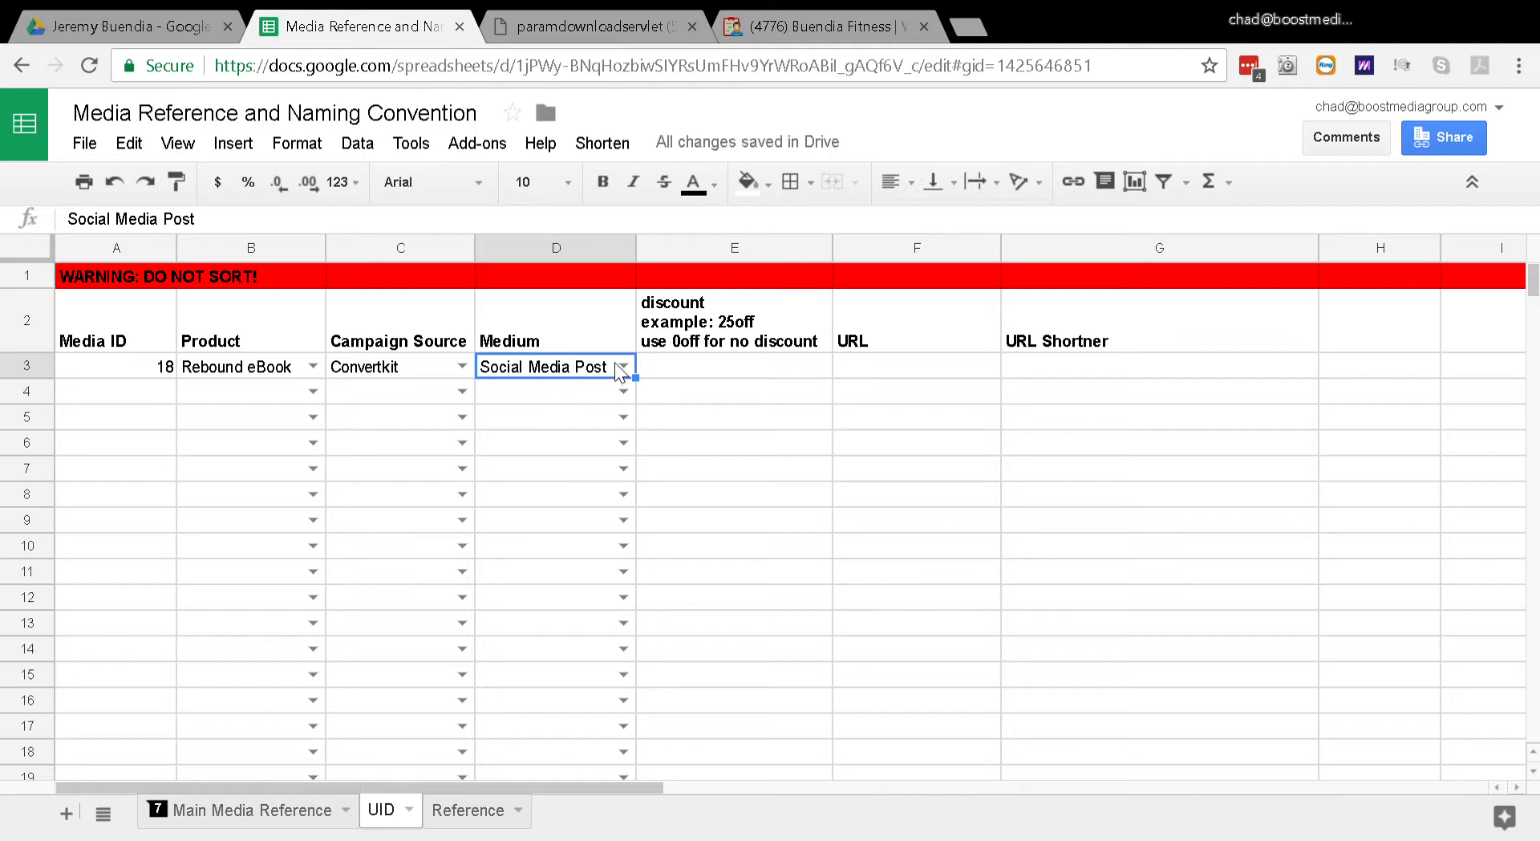
click(623, 369)
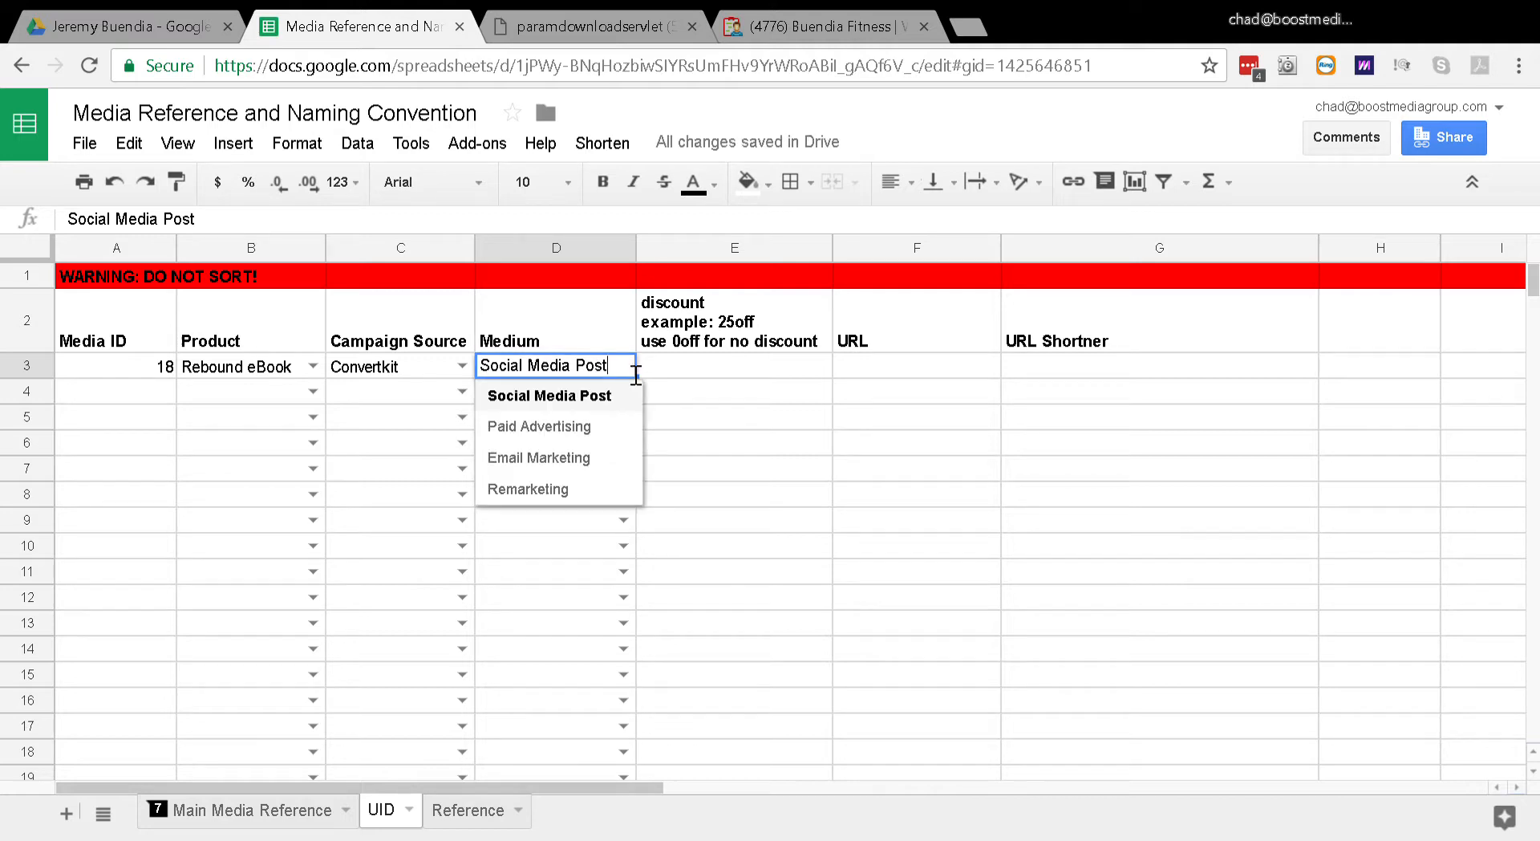
click(552, 460)
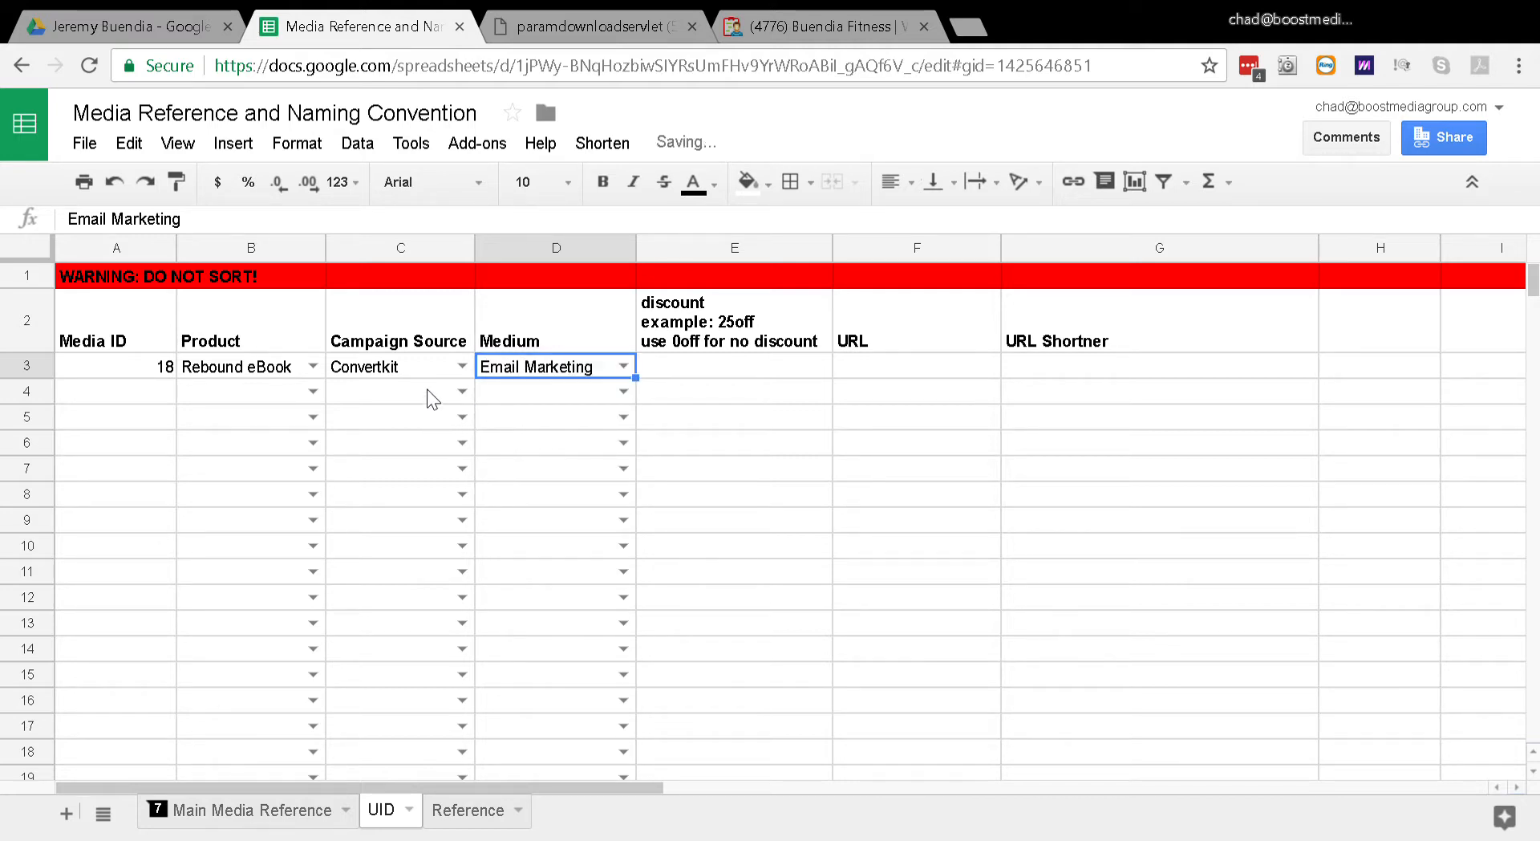
Step: Switch the record's Campaign Source back to Facebook and its Medium back to Social Media Post
click(462, 367)
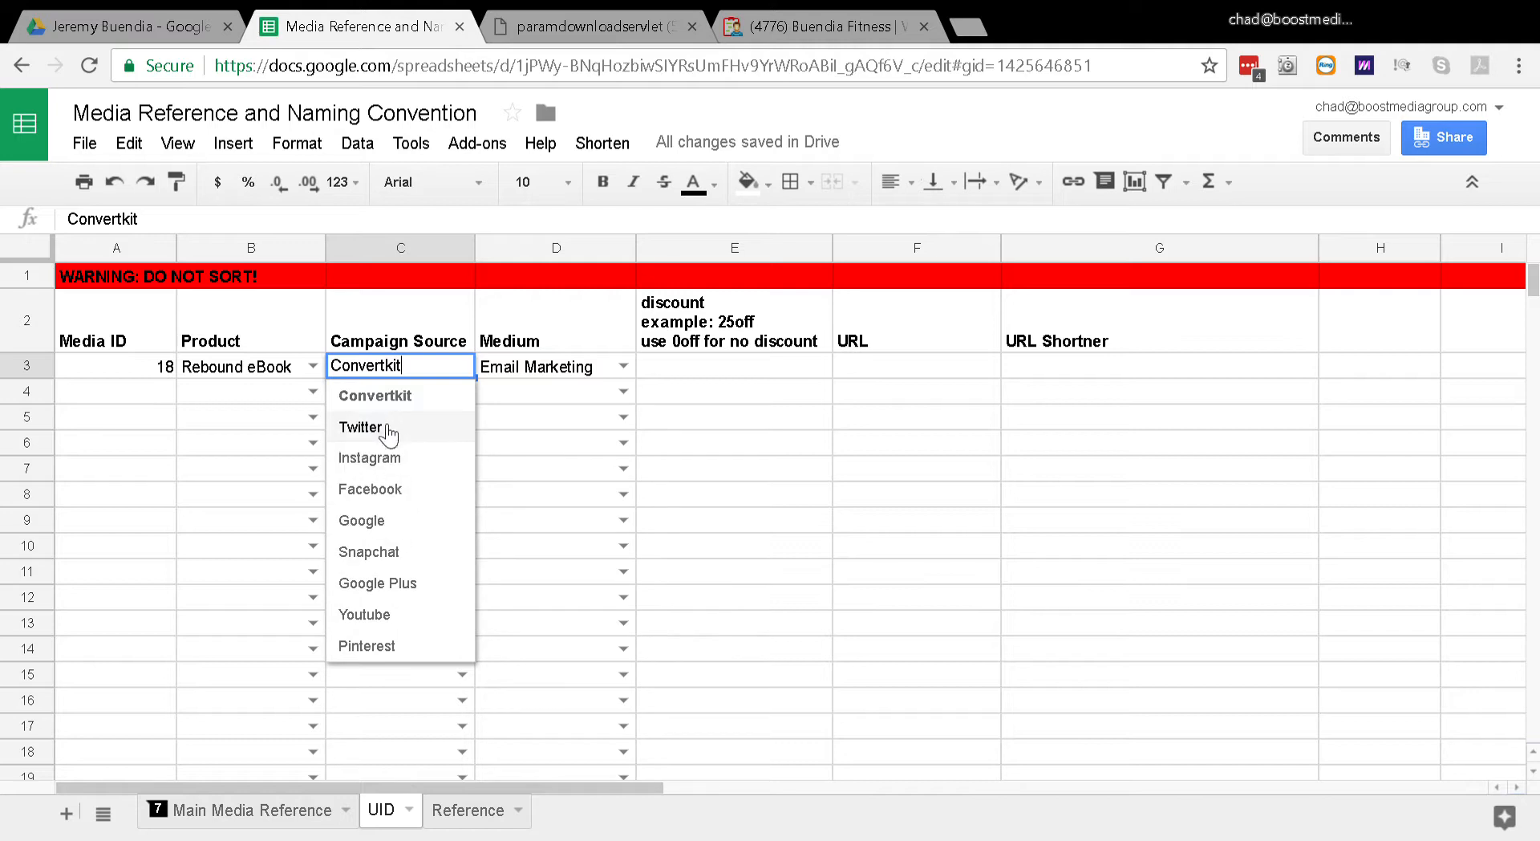
click(393, 496)
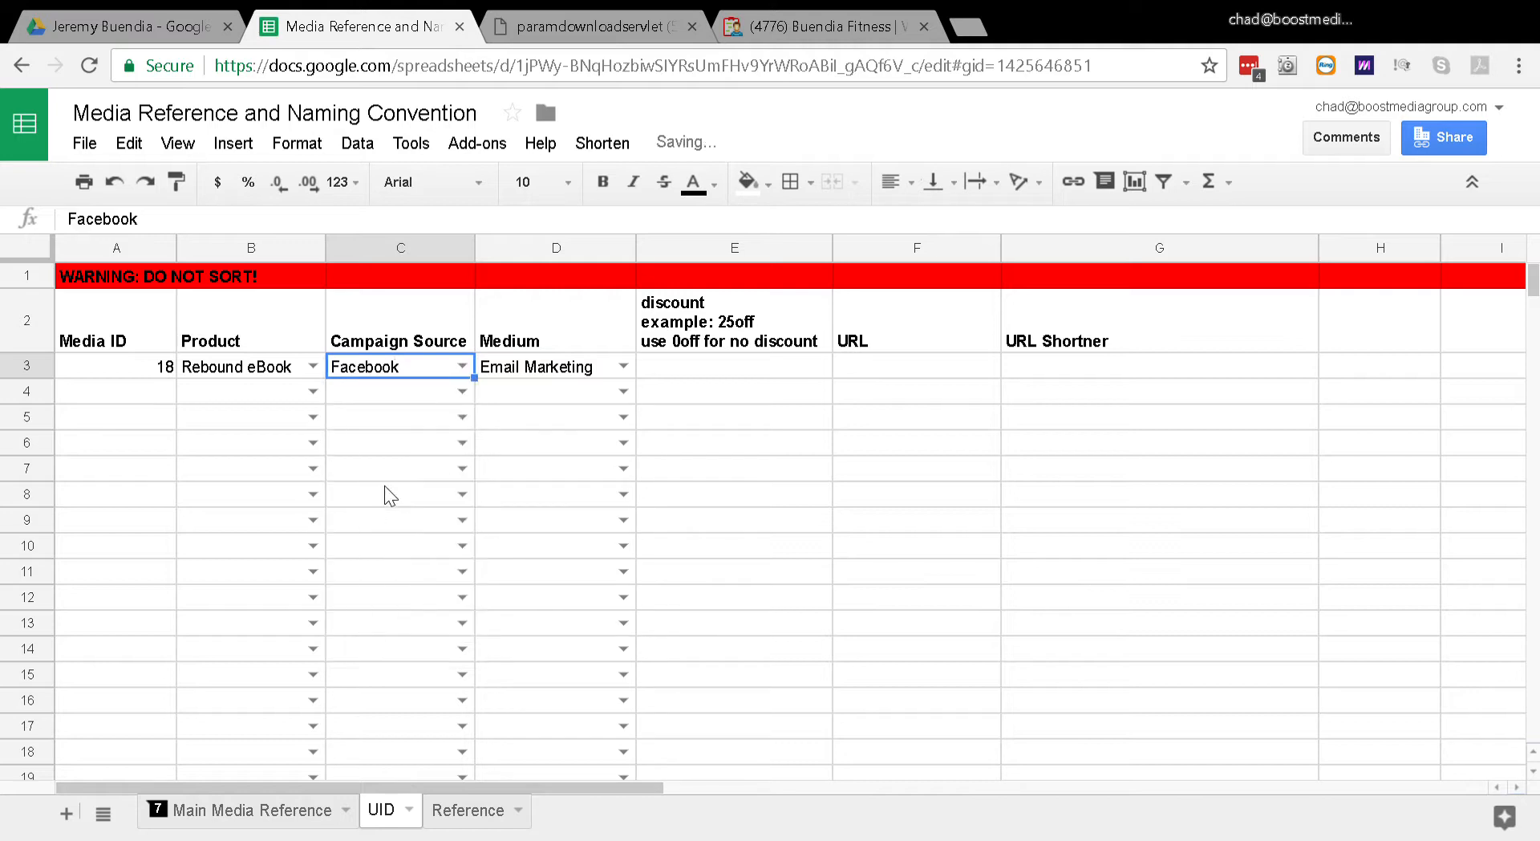
click(623, 368)
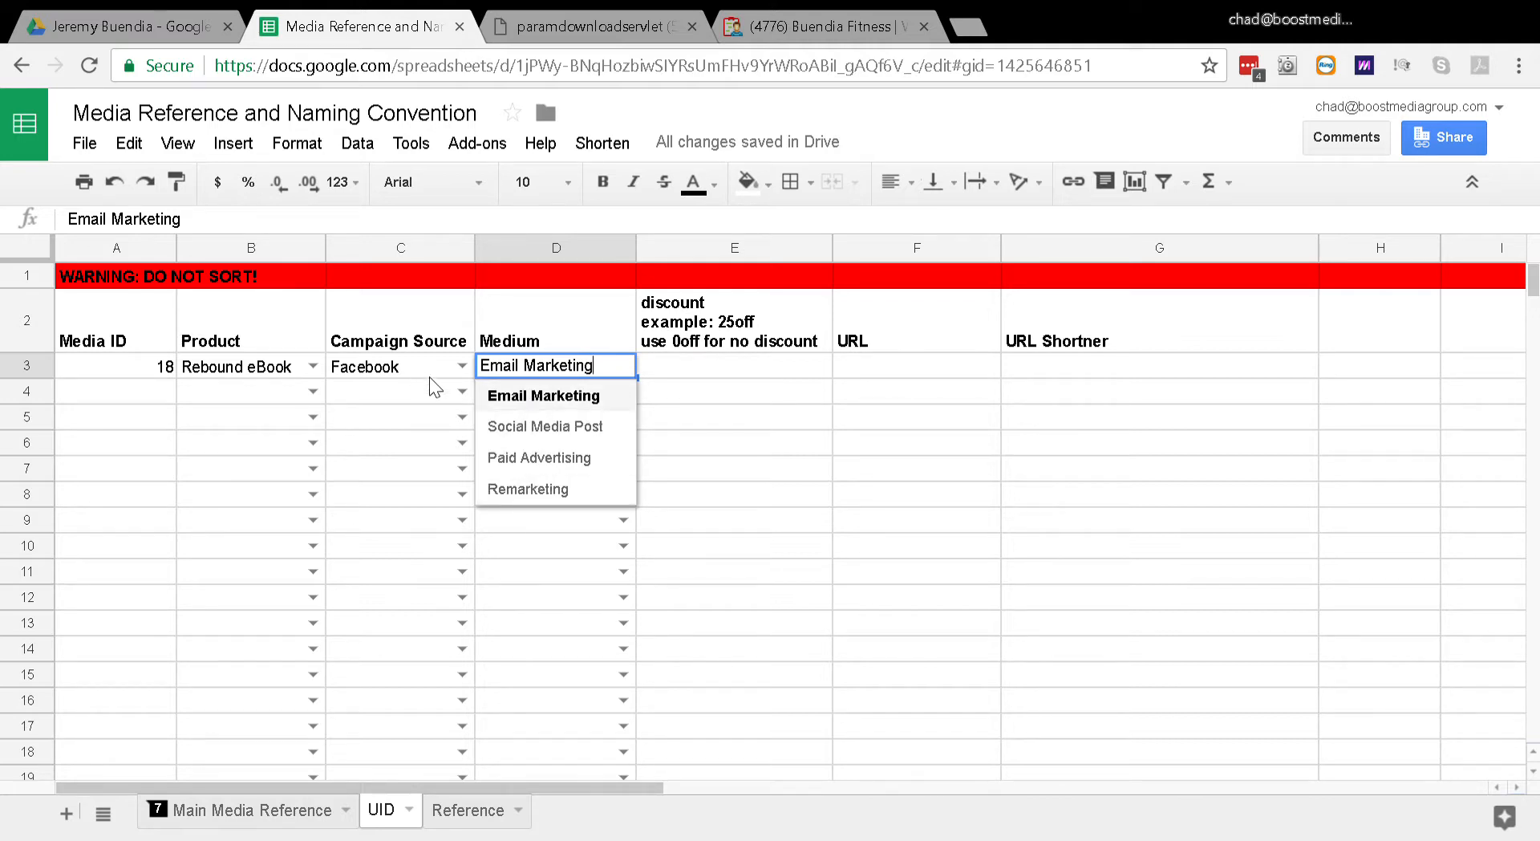
click(518, 434)
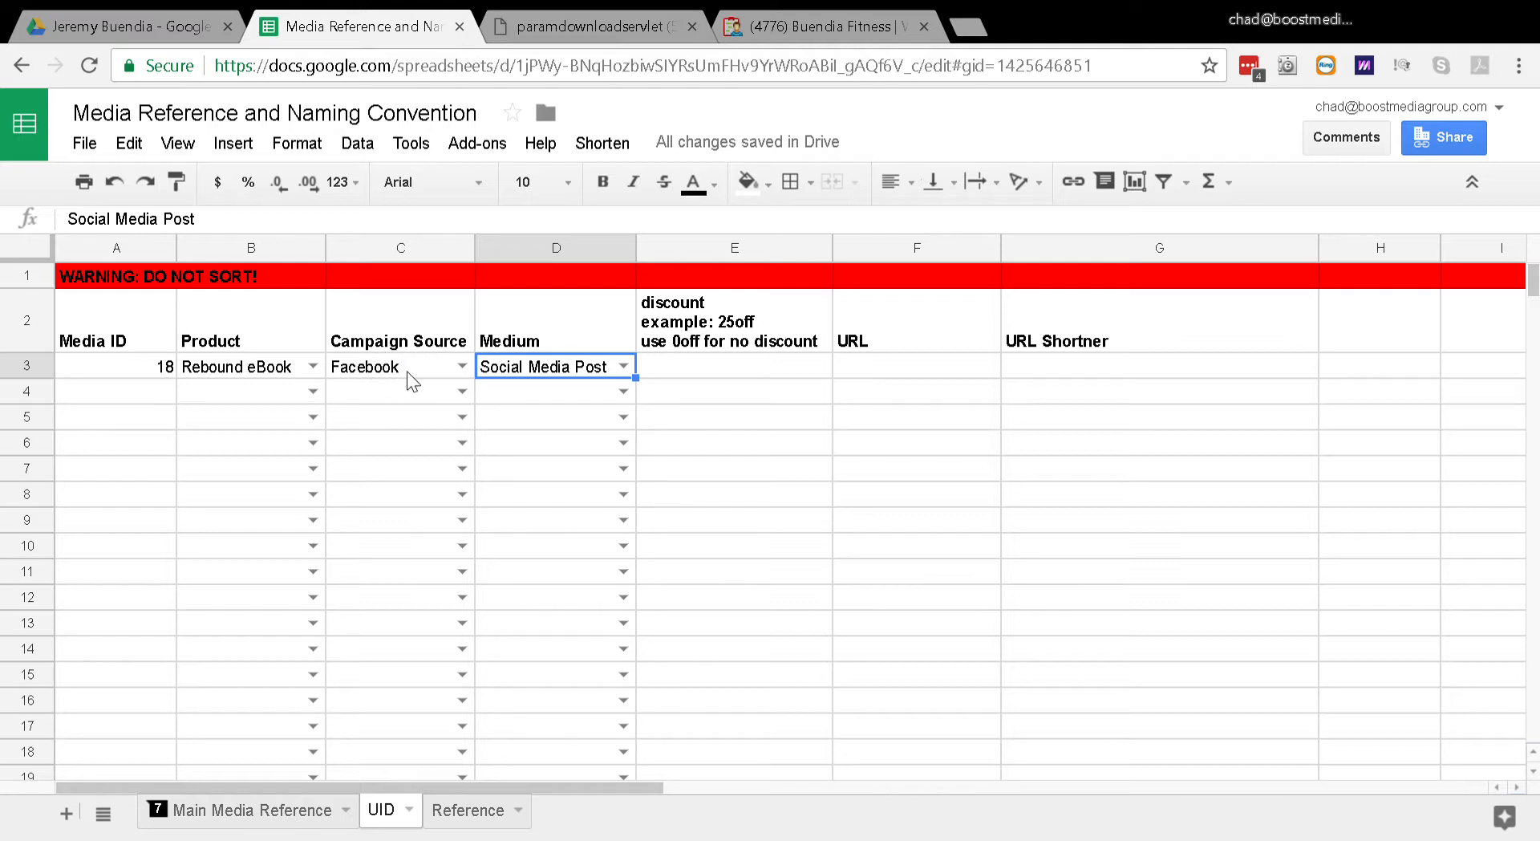
Step: Check the discount on the promotional image in the other browser tab, and enter 35off as the record's discount
click(694, 372)
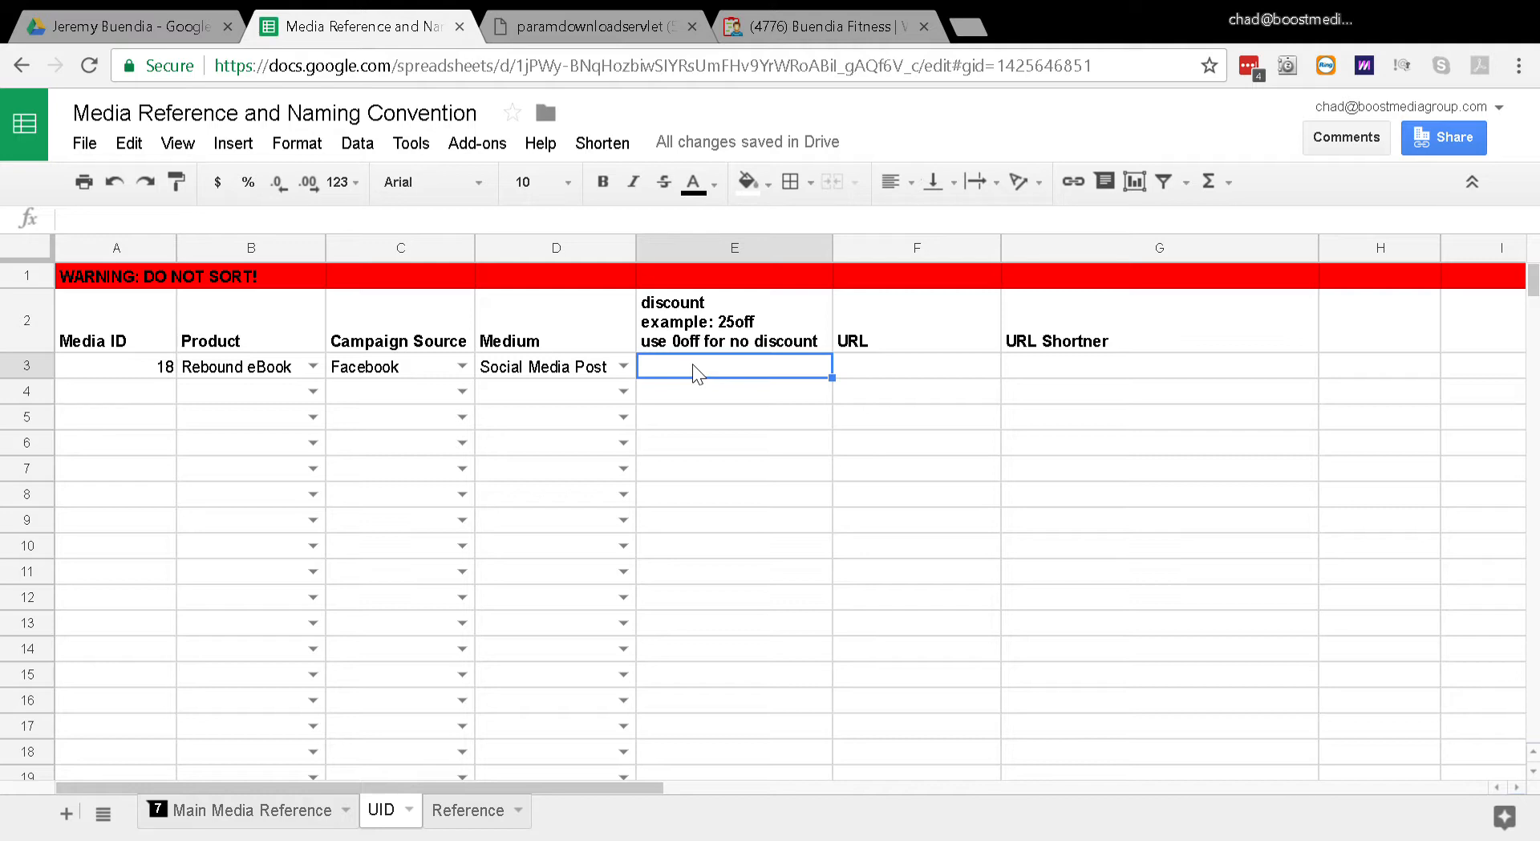
double_click(694, 372)
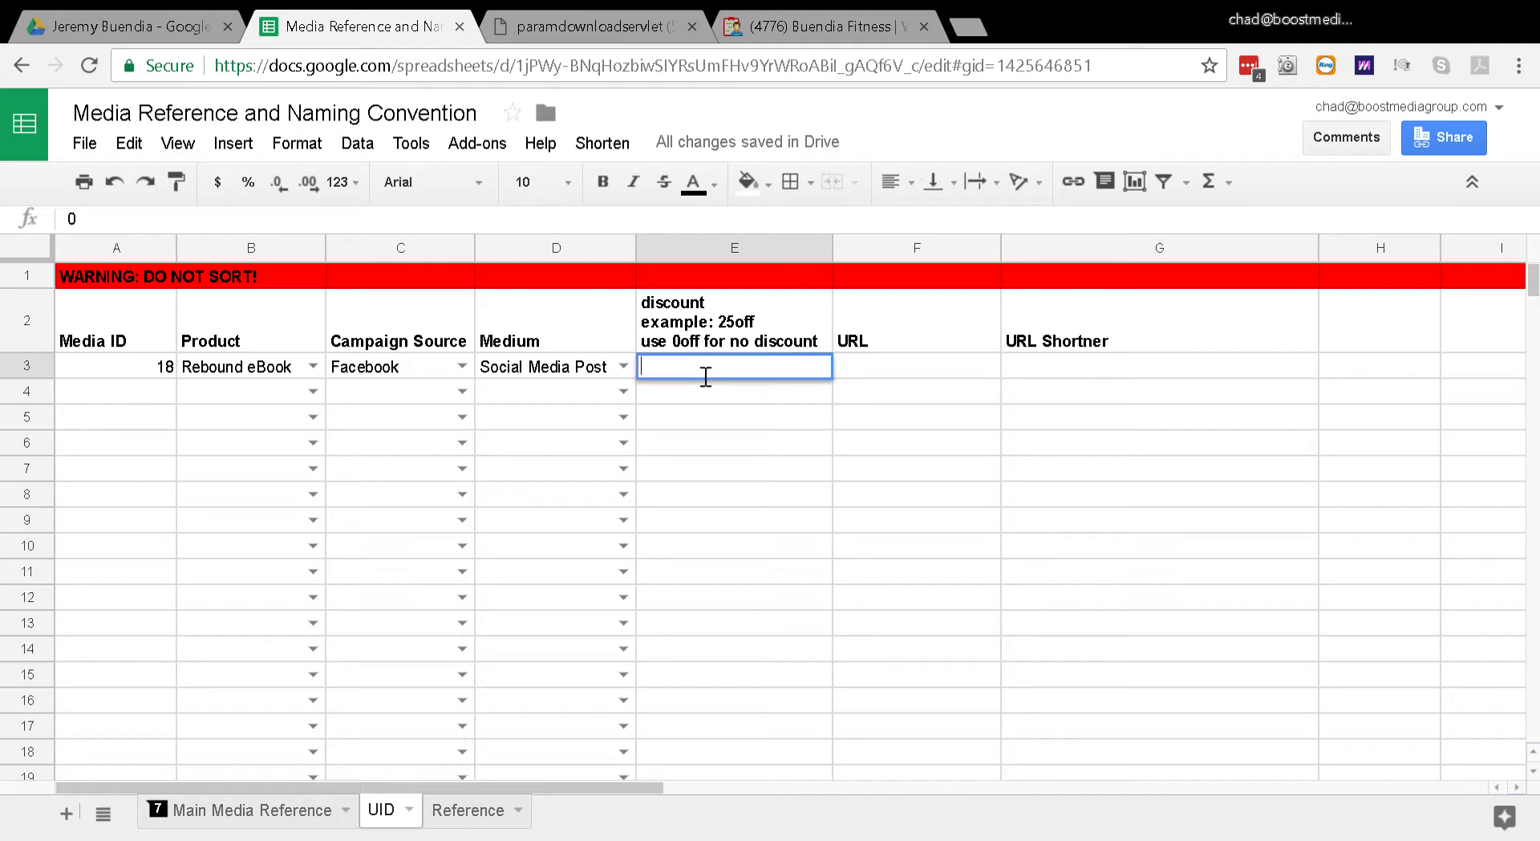
key(ctrl+Tab)
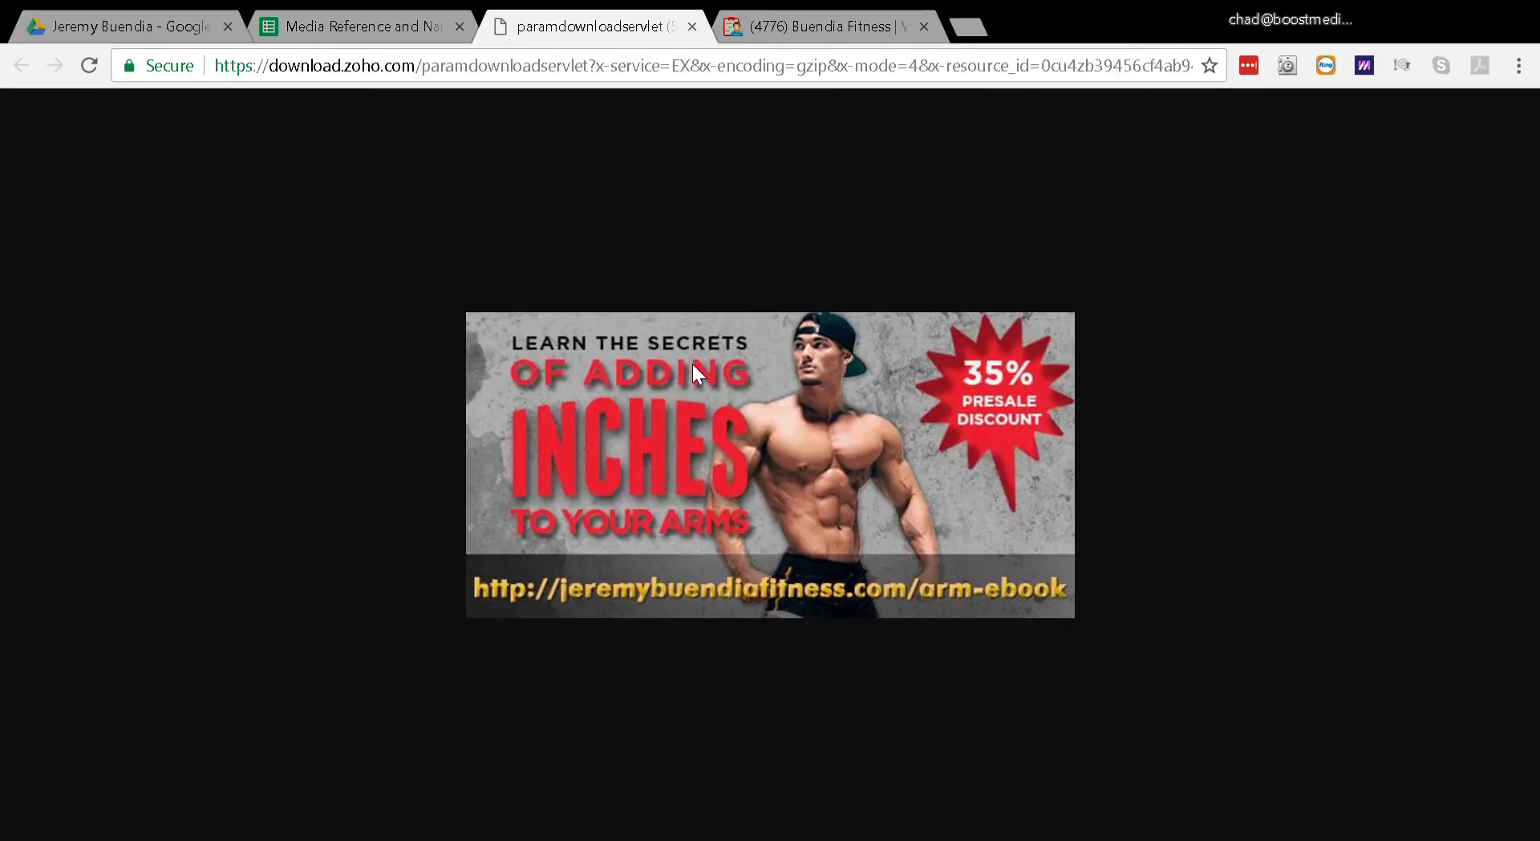
key(ctrl+Tab)
key(ctrl+Tab)
key(ctrl+Tab)
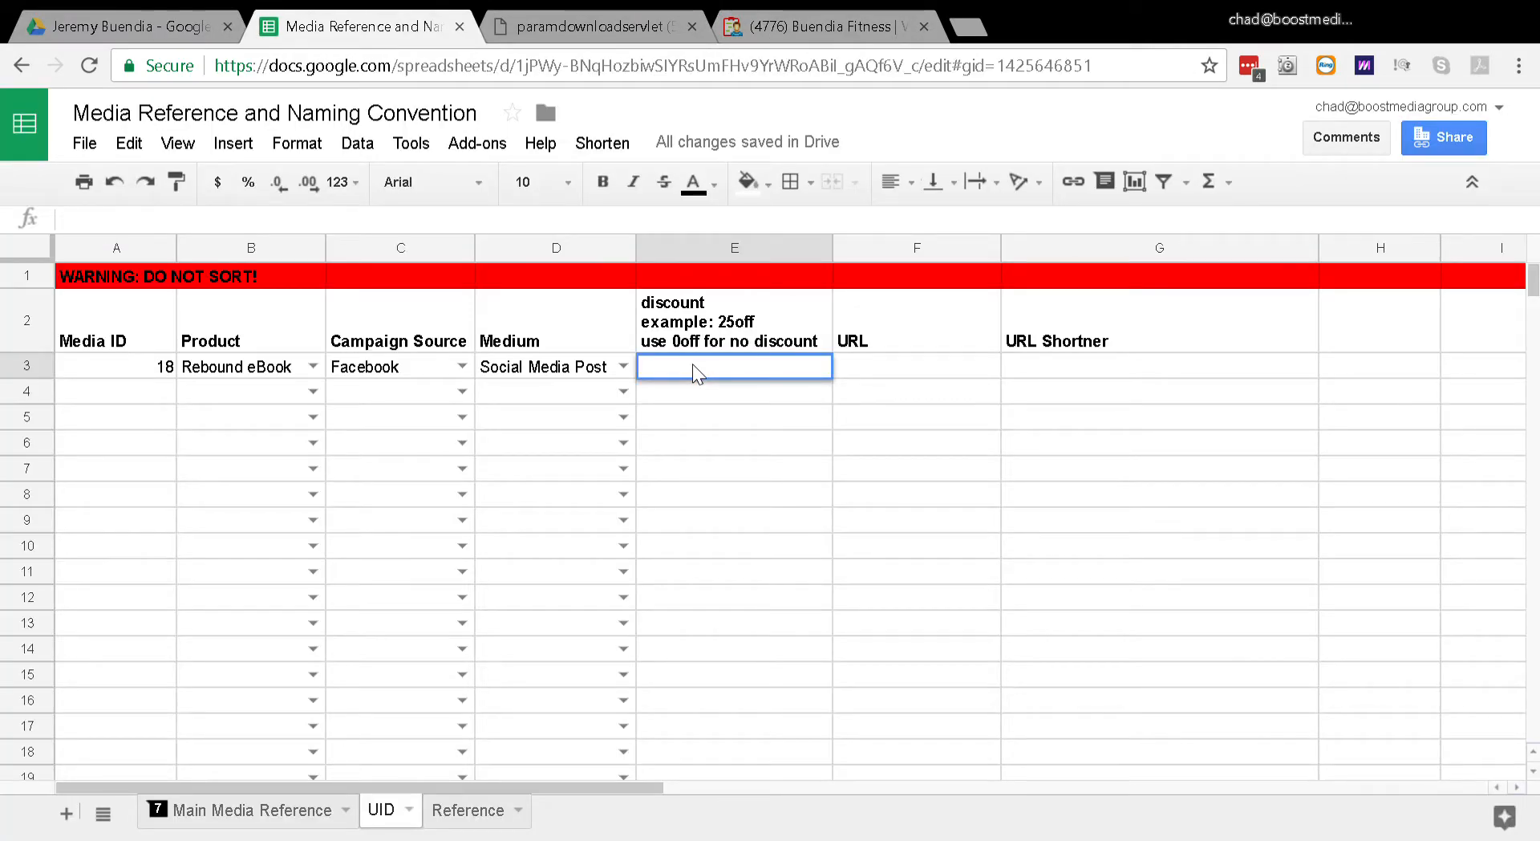
text(35off)
key(Tab)
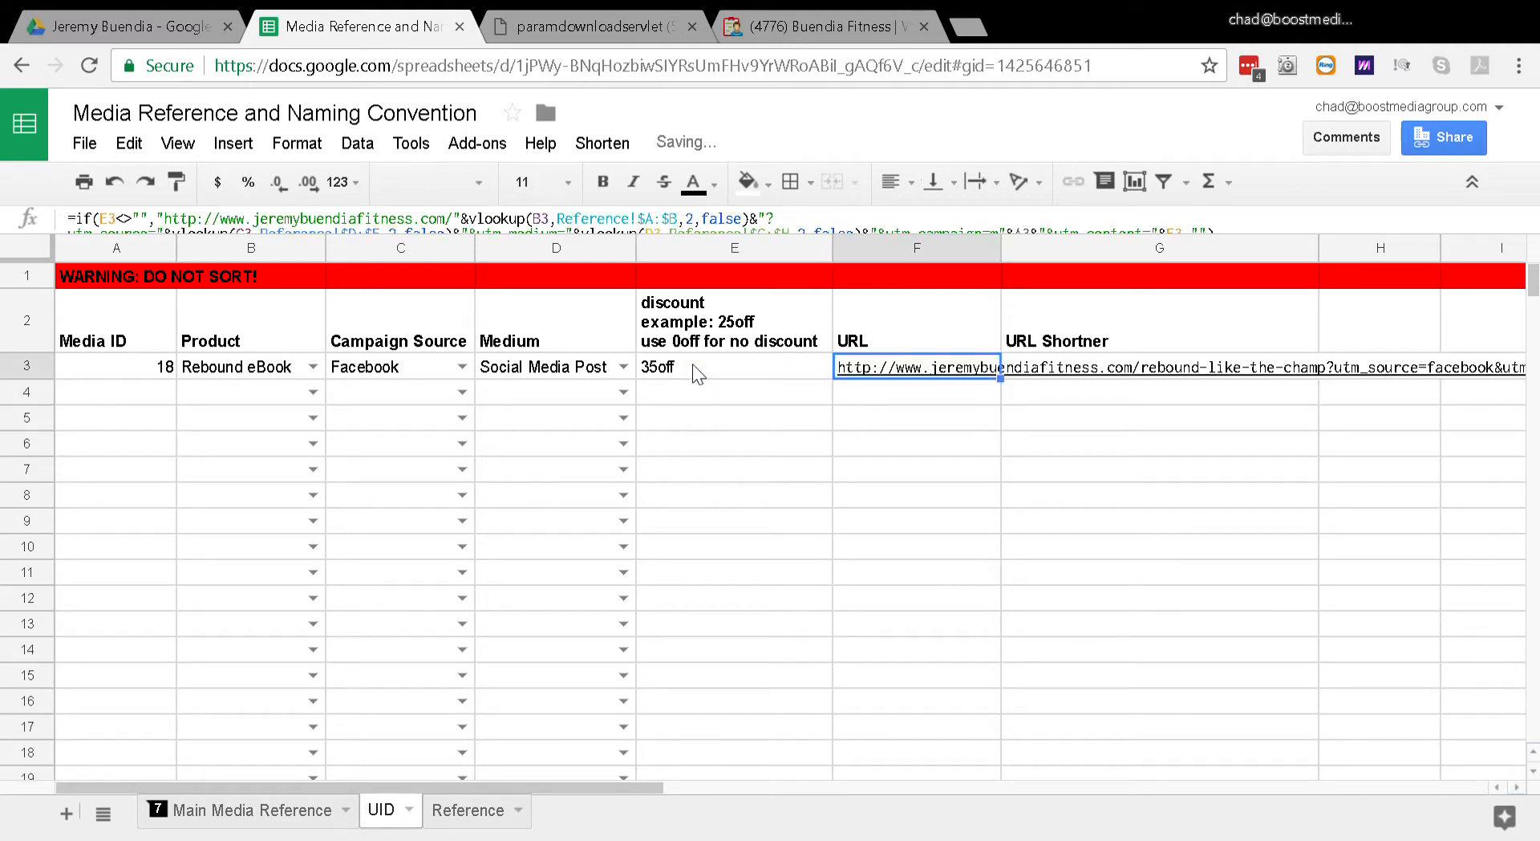
Step: Copy the record's generated URL and look over the neighbouring cells of its row
click(692, 364)
key(Tab)
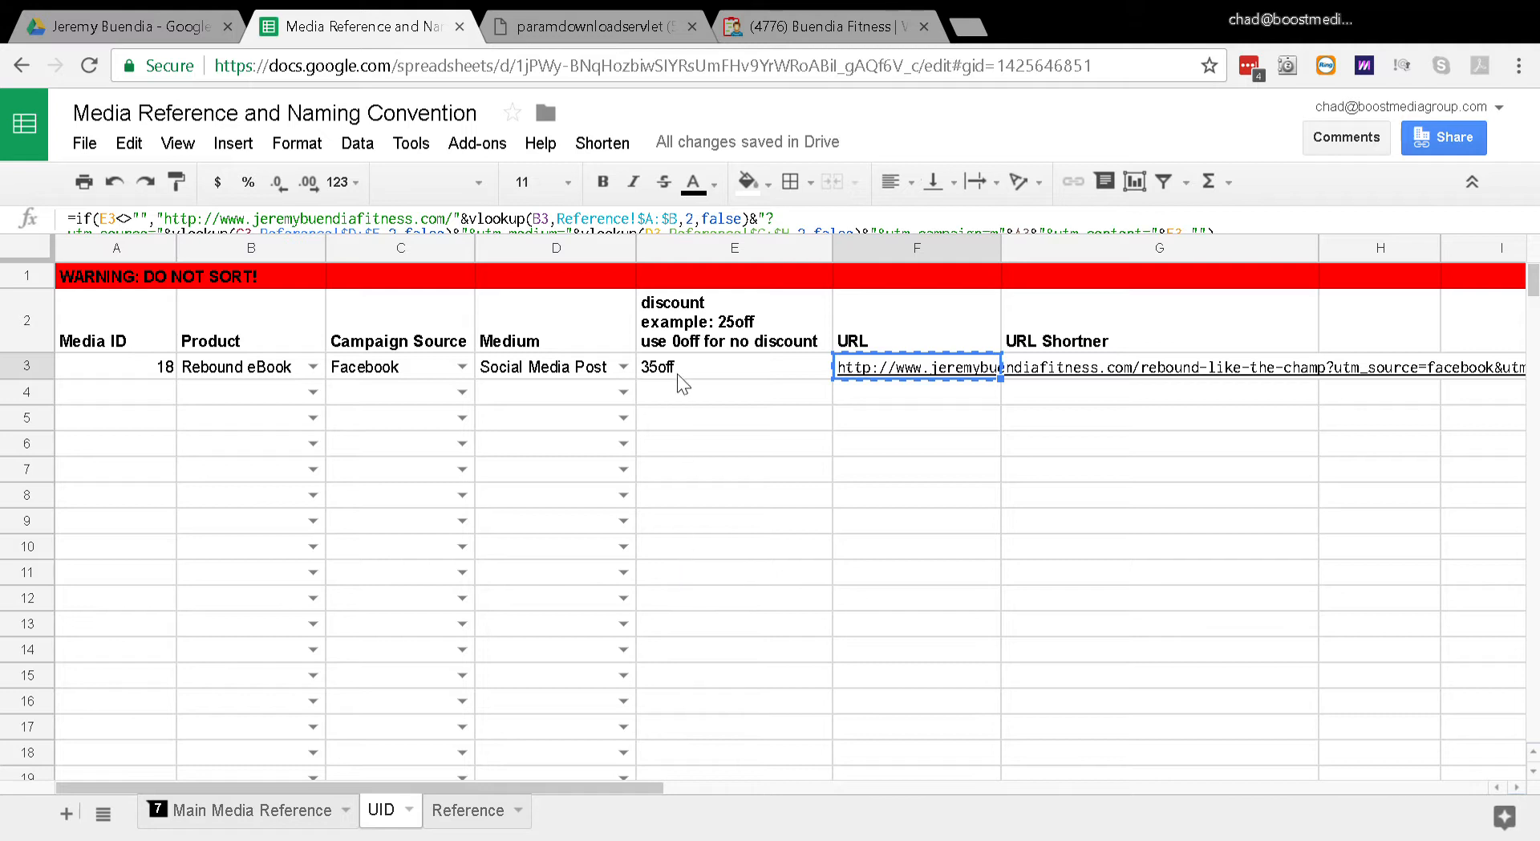
click(698, 392)
click(868, 424)
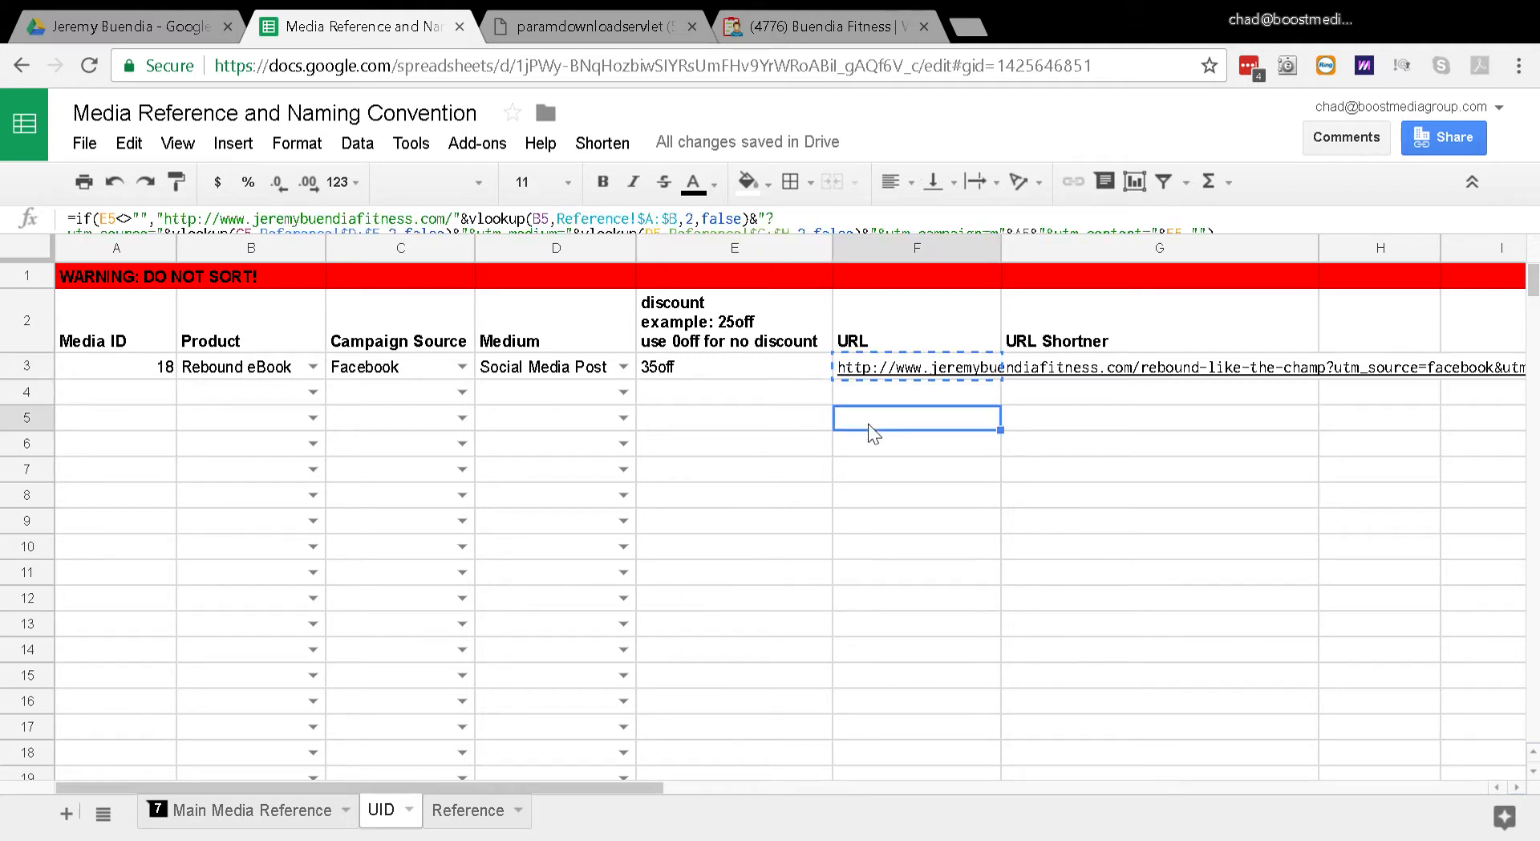
key(Up)
key(Up)
key(Down)
key(Down)
key(Up)
key(Up)
key(Left)
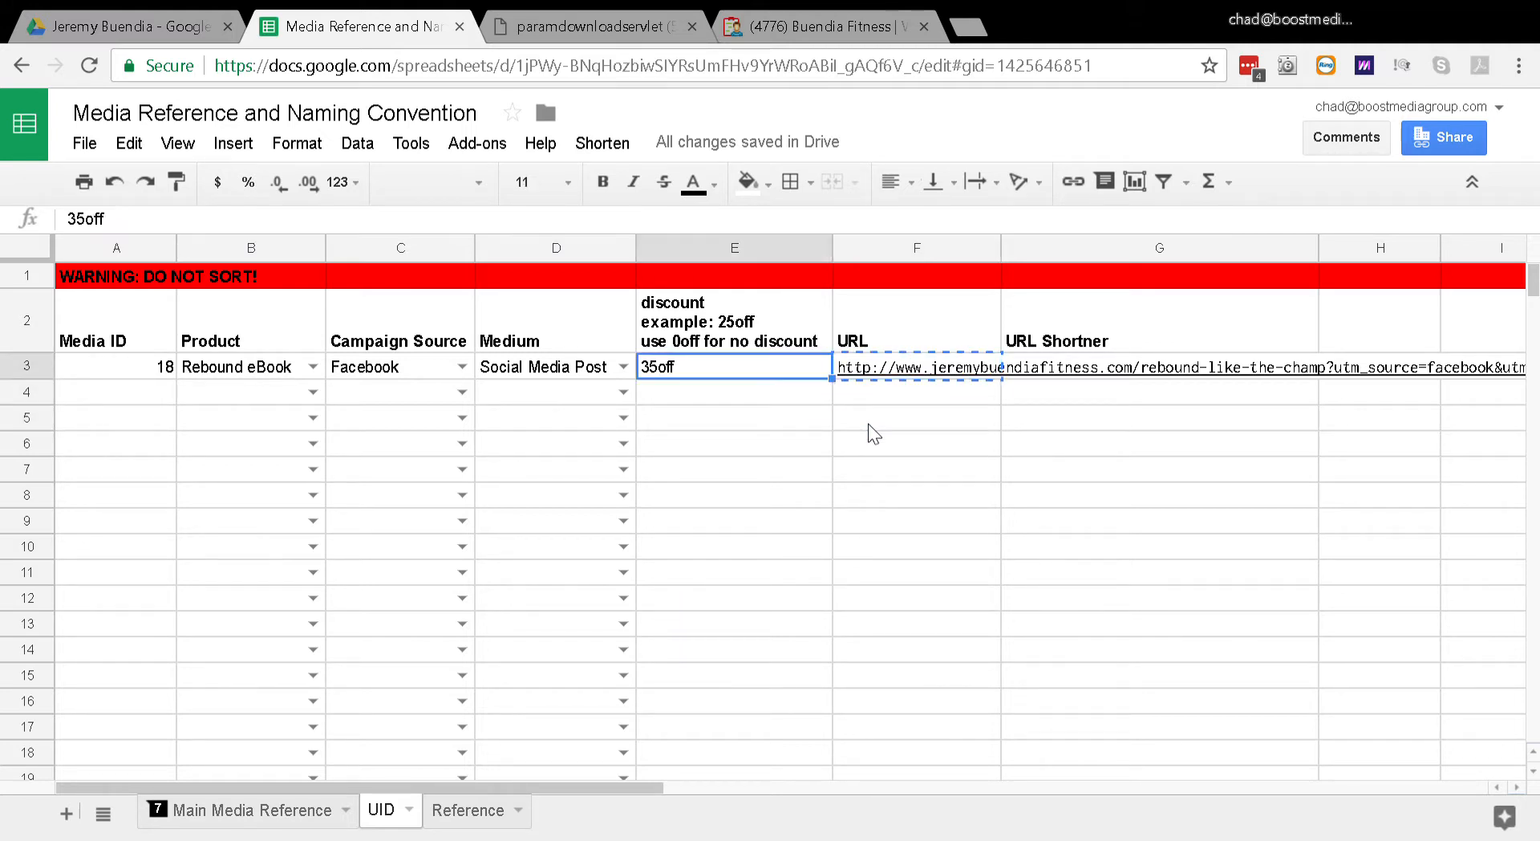
key(Left)
key(Left)
key(Left)
key(Left)
key(Right)
key(Right)
key(Right)
key(Right)
key(Right)
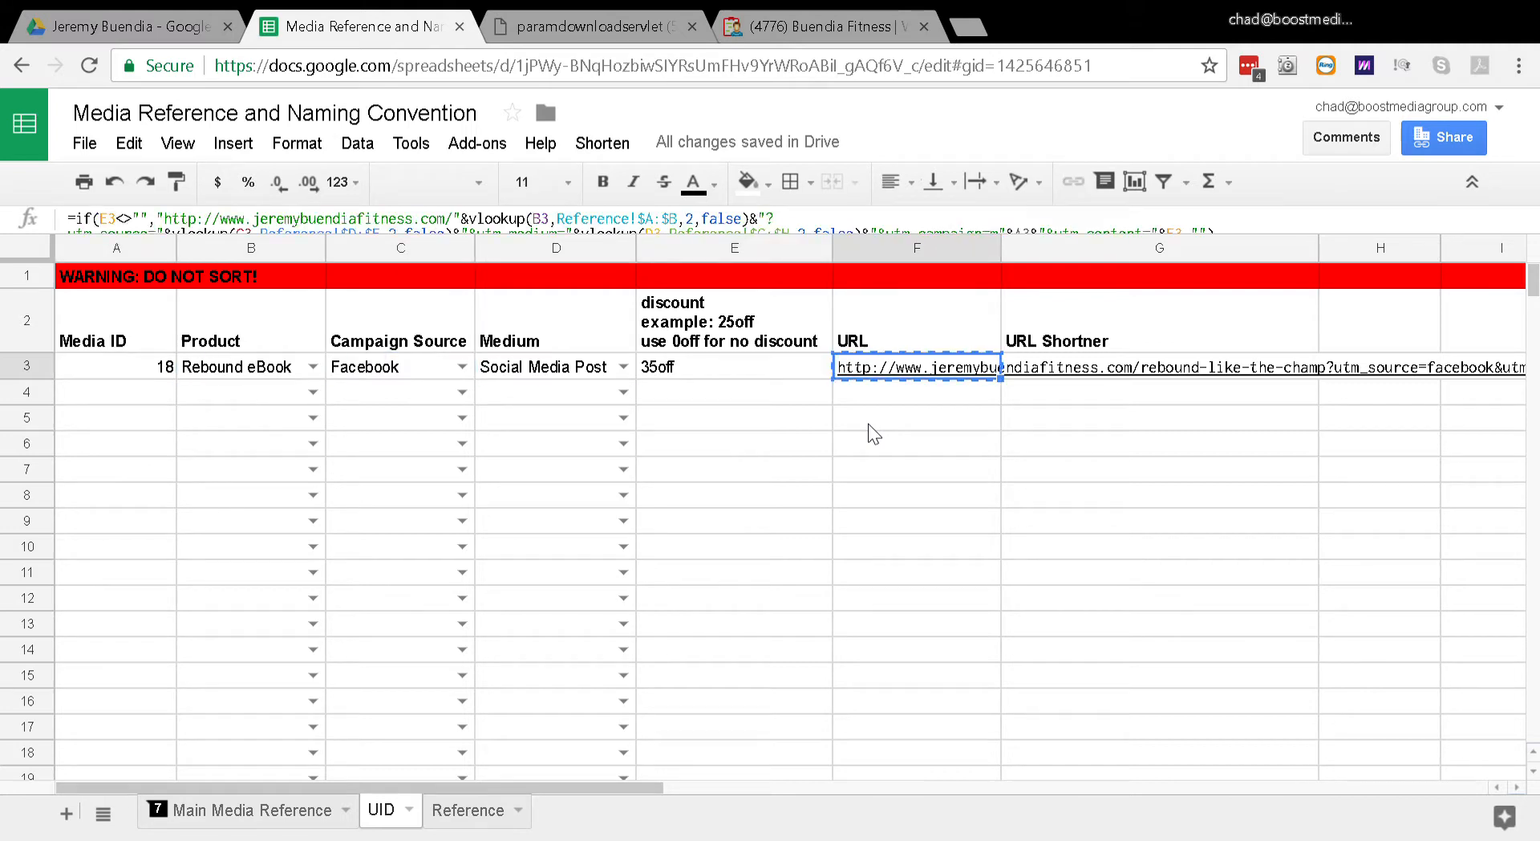
Step: Compare the URL formula of the media ID 18 record with the formulas in the empty rows below it
key(Down)
key(Up)
key(Down)
key(Down)
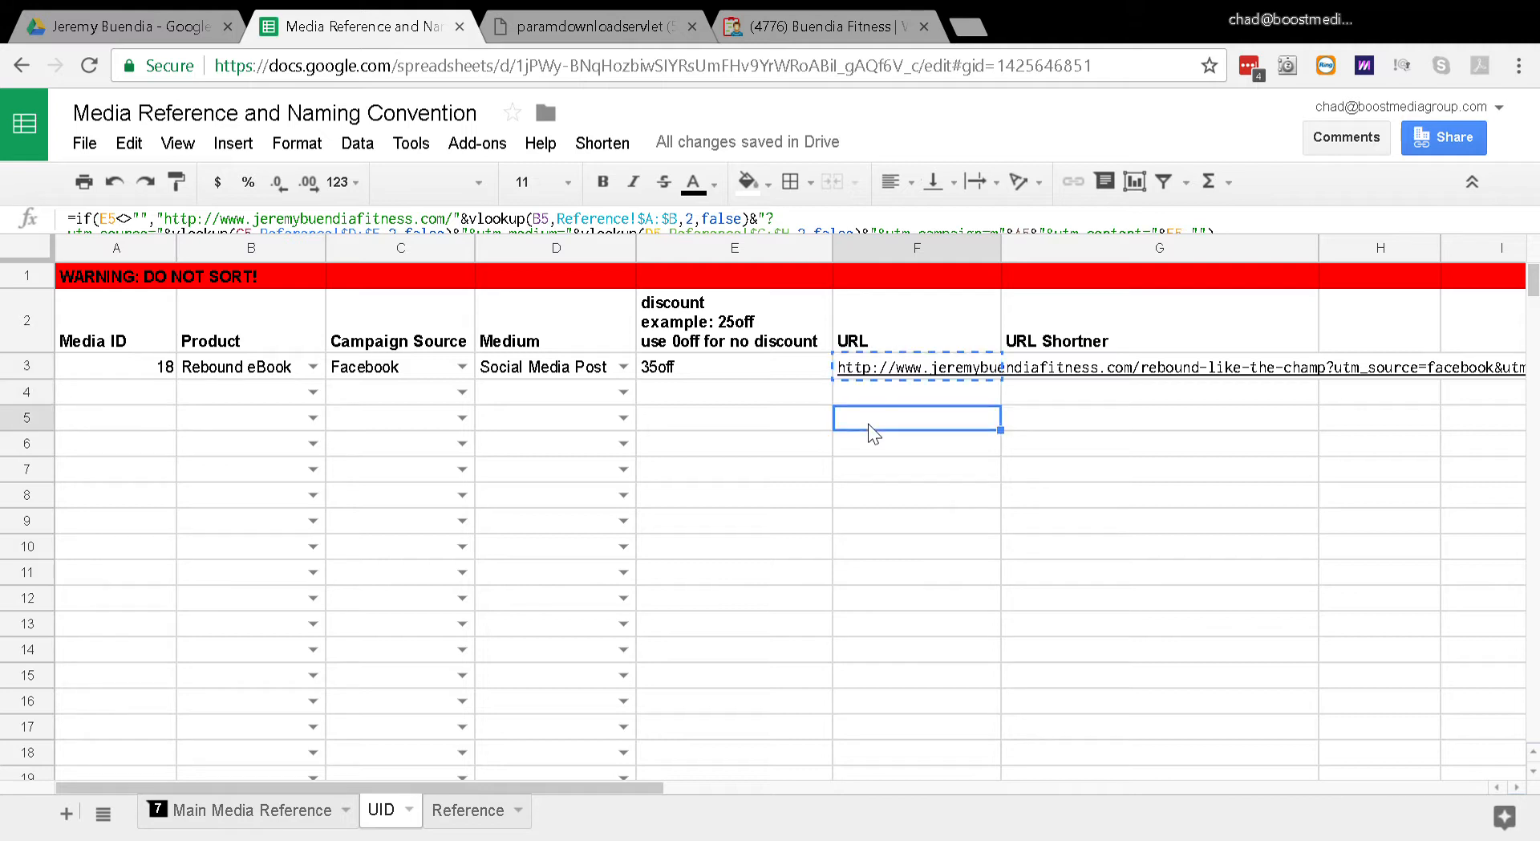
key(Up)
key(Up)
key(Down)
key(Up)
key(Down)
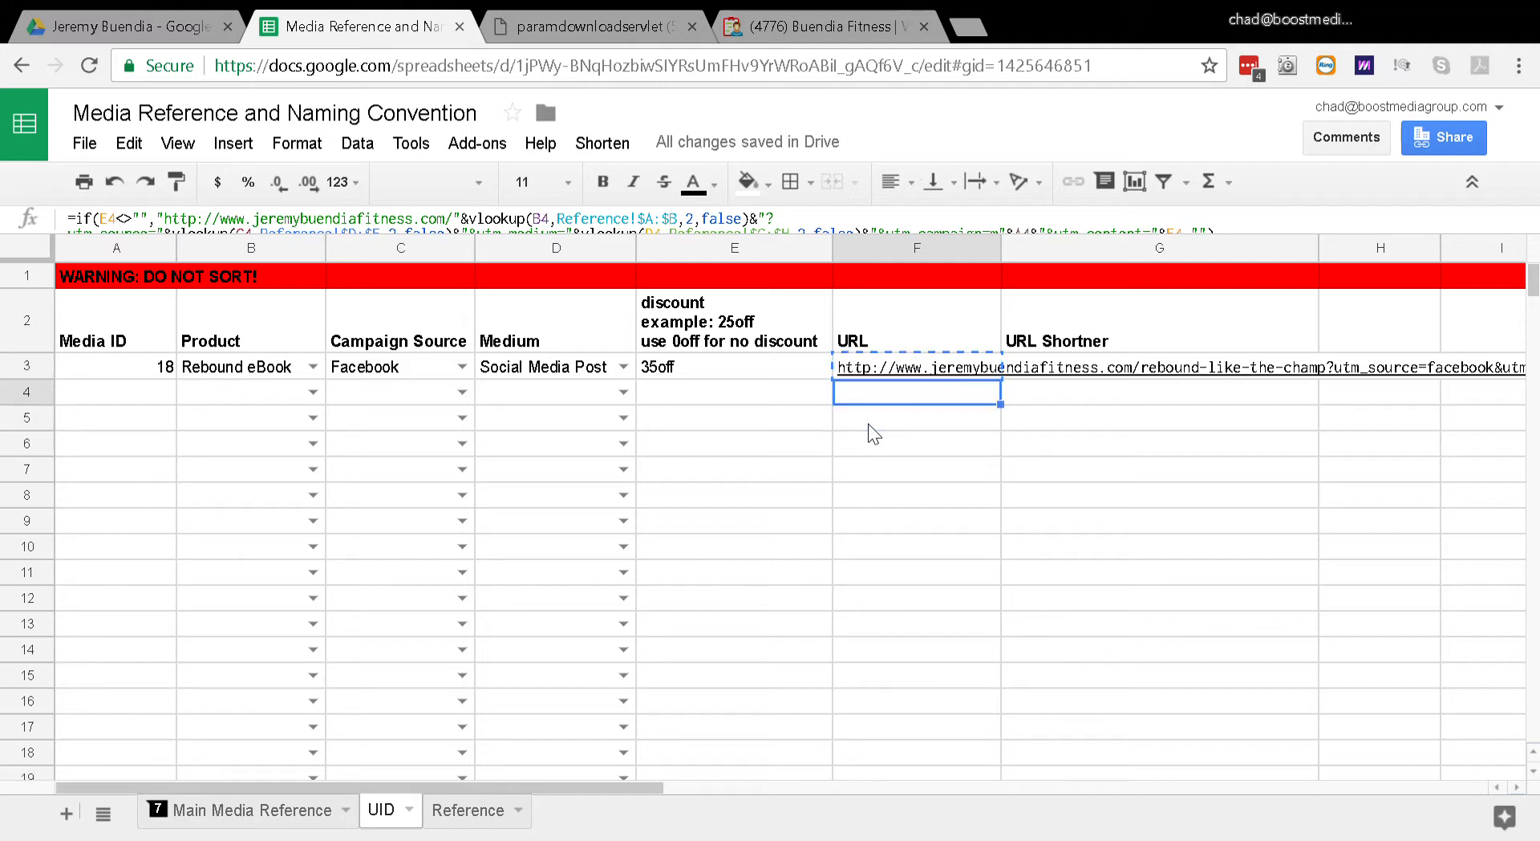
key(Up)
key(Down)
key(Up)
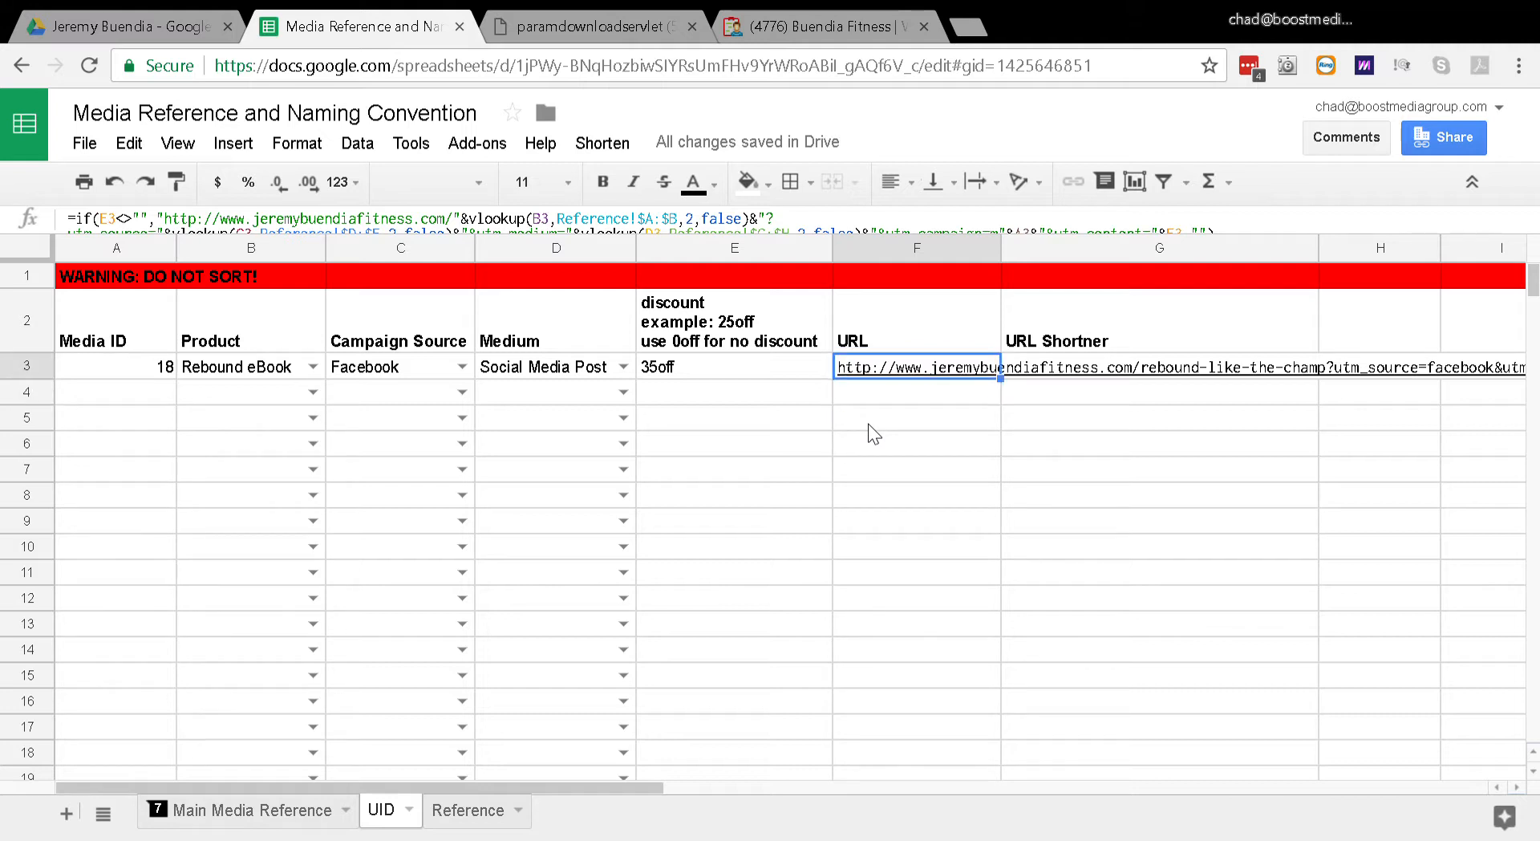
Step: Run the Shorten script on the media ID 18 record's URL to fill its URL Shortner cell
key(Down)
key(Up)
click(610, 151)
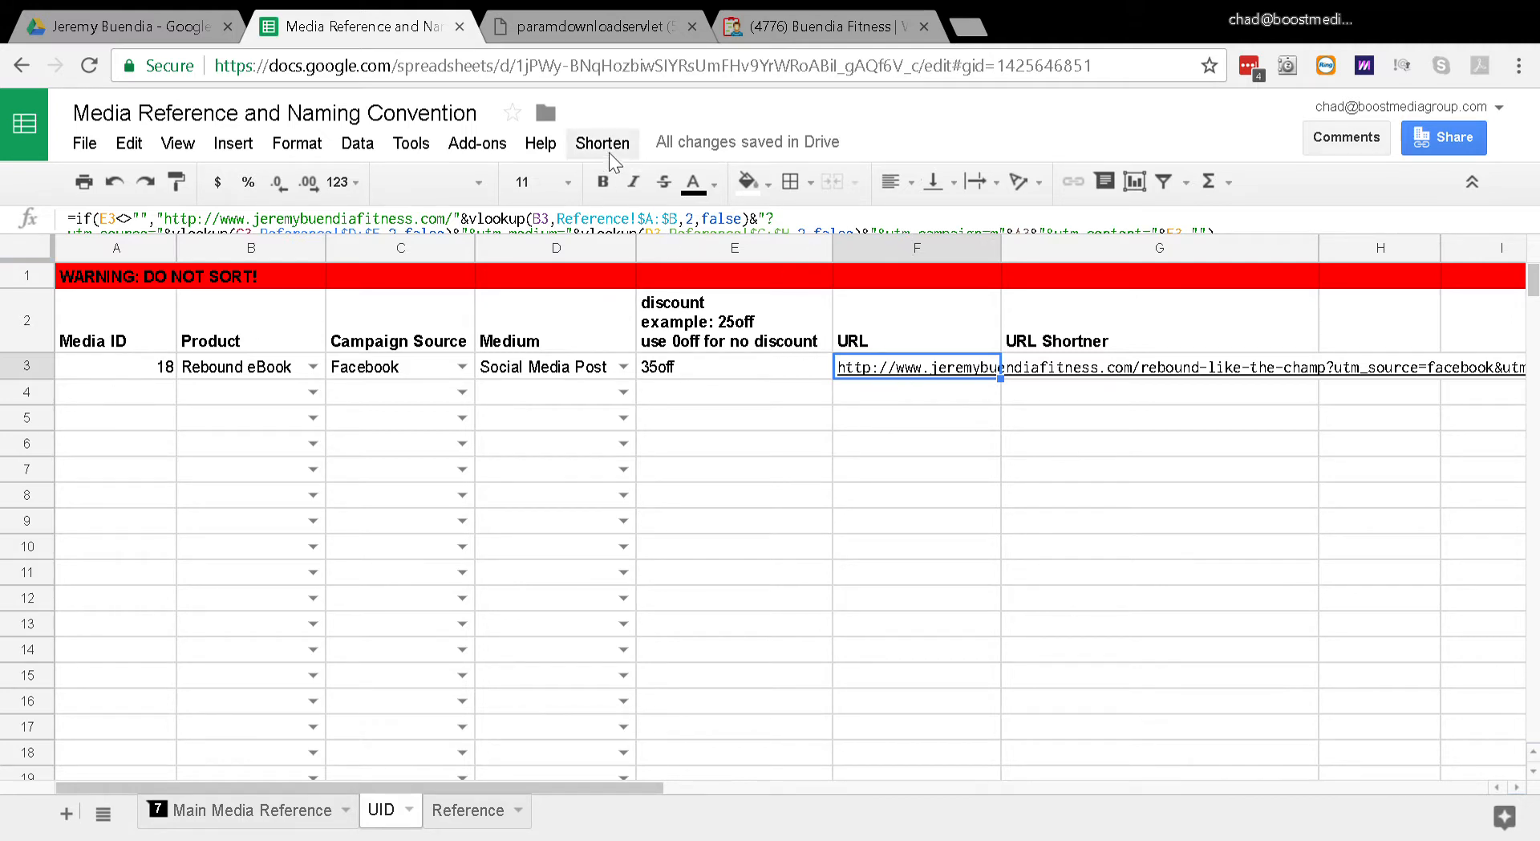
click(619, 183)
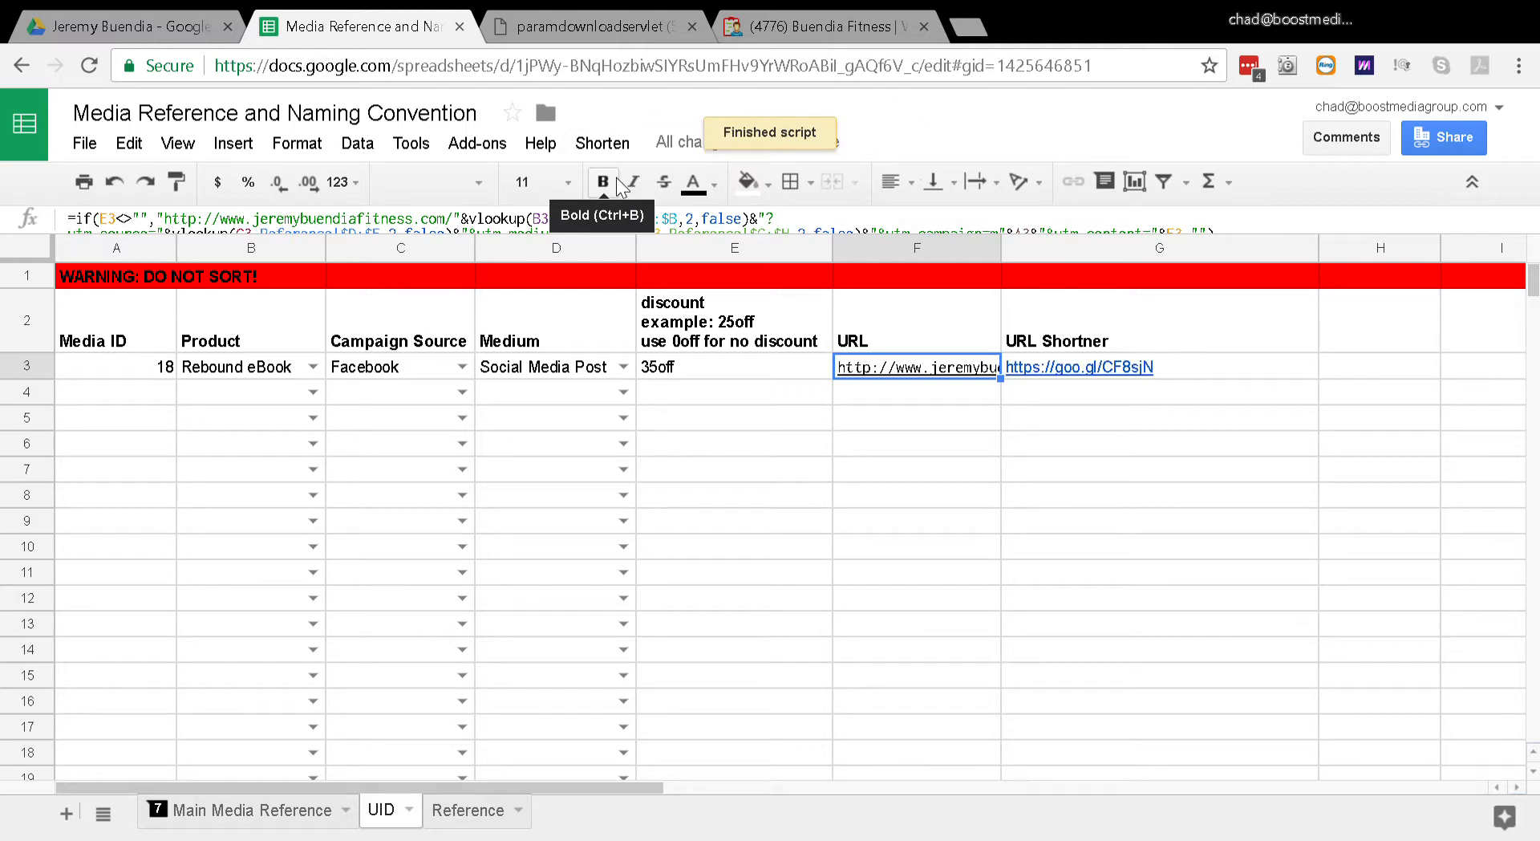
key(Right)
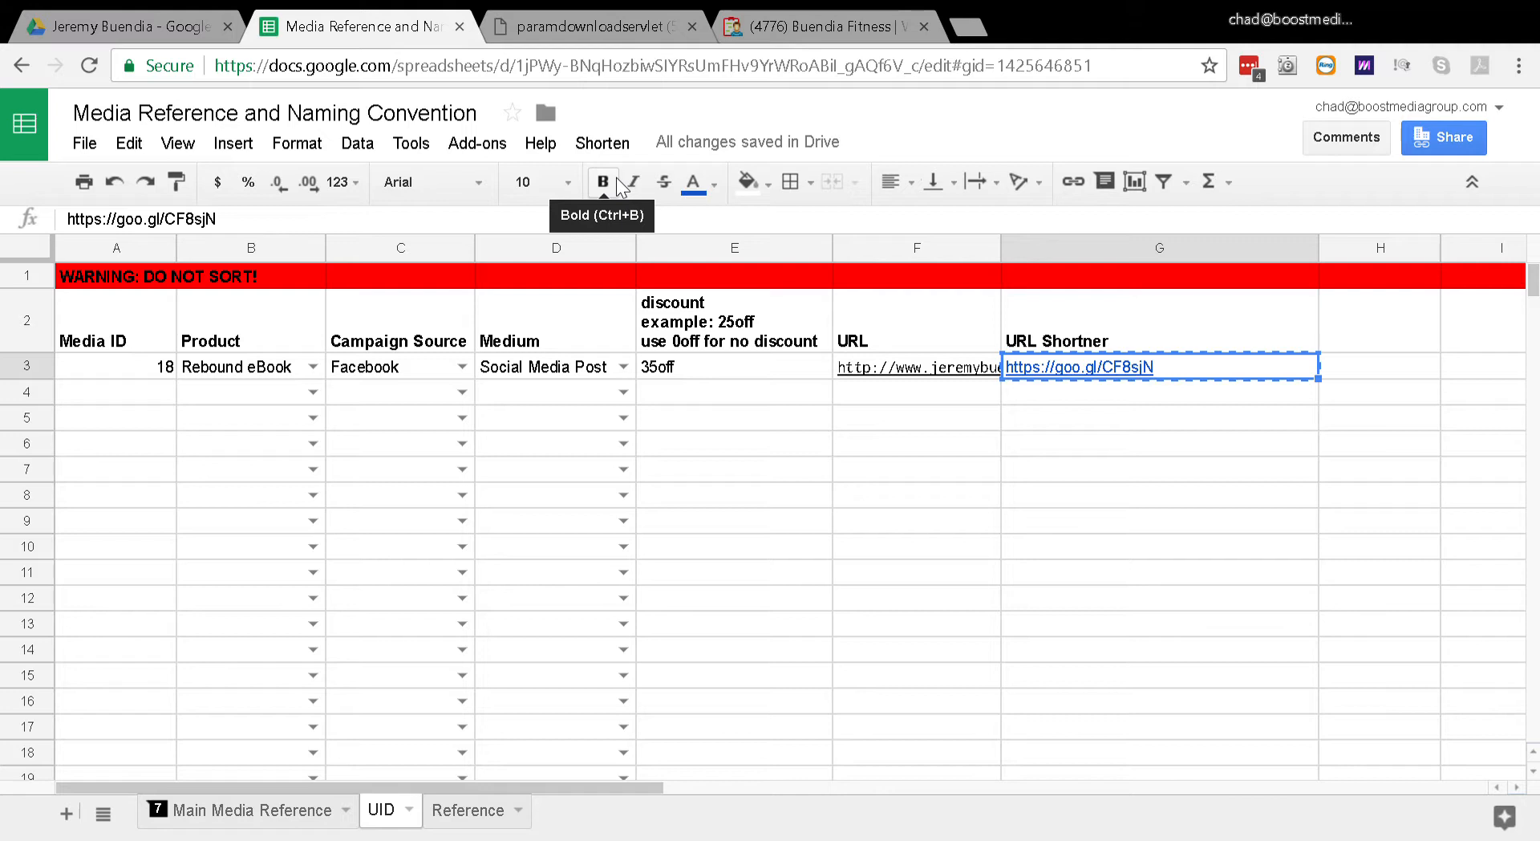
click(971, 29)
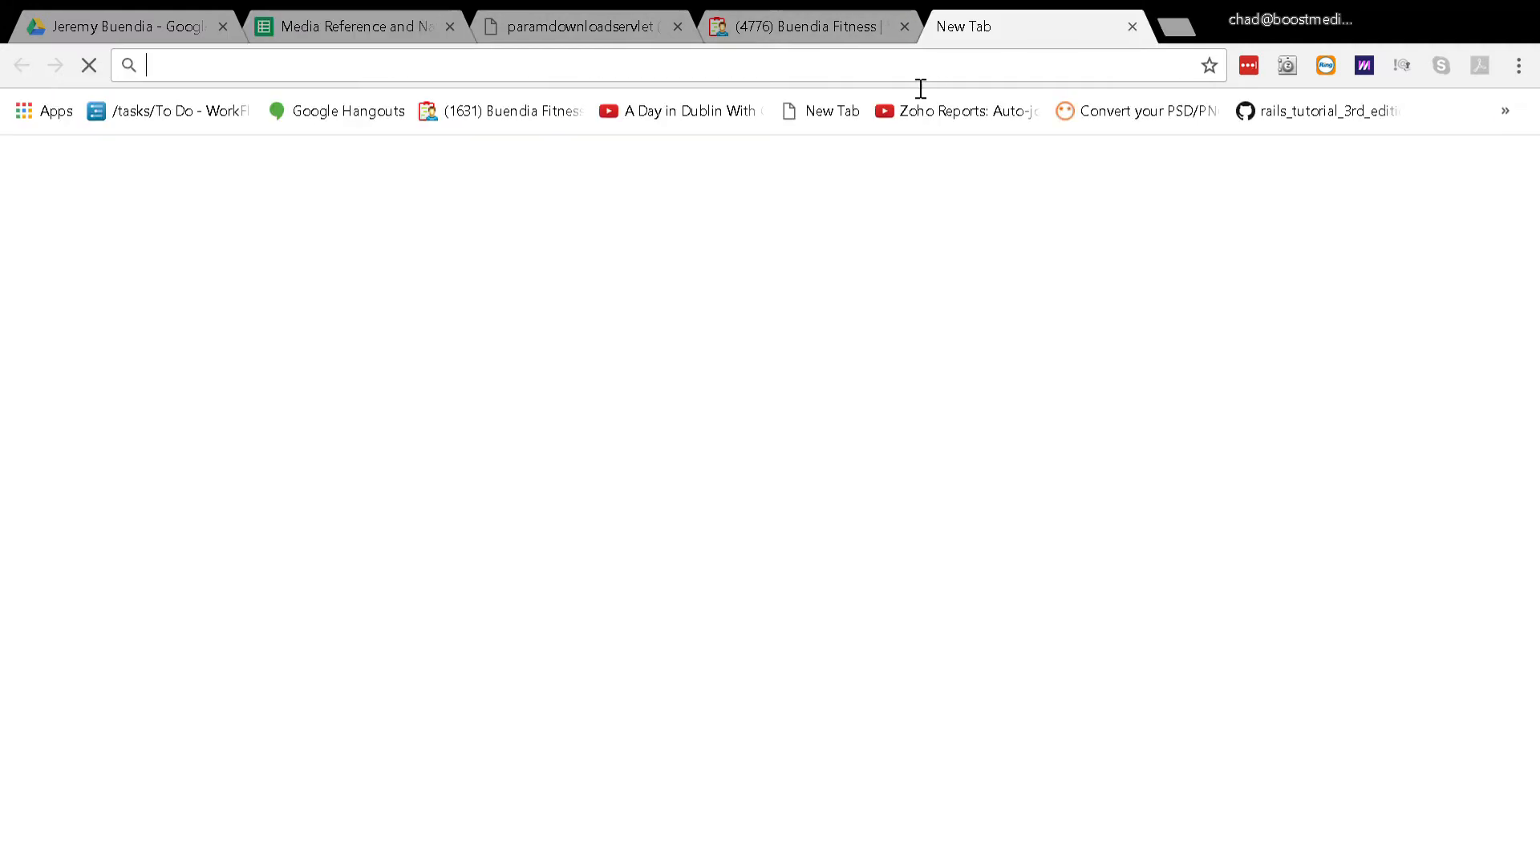
text(https://goo.gl/CF8sjN)
key(Return)
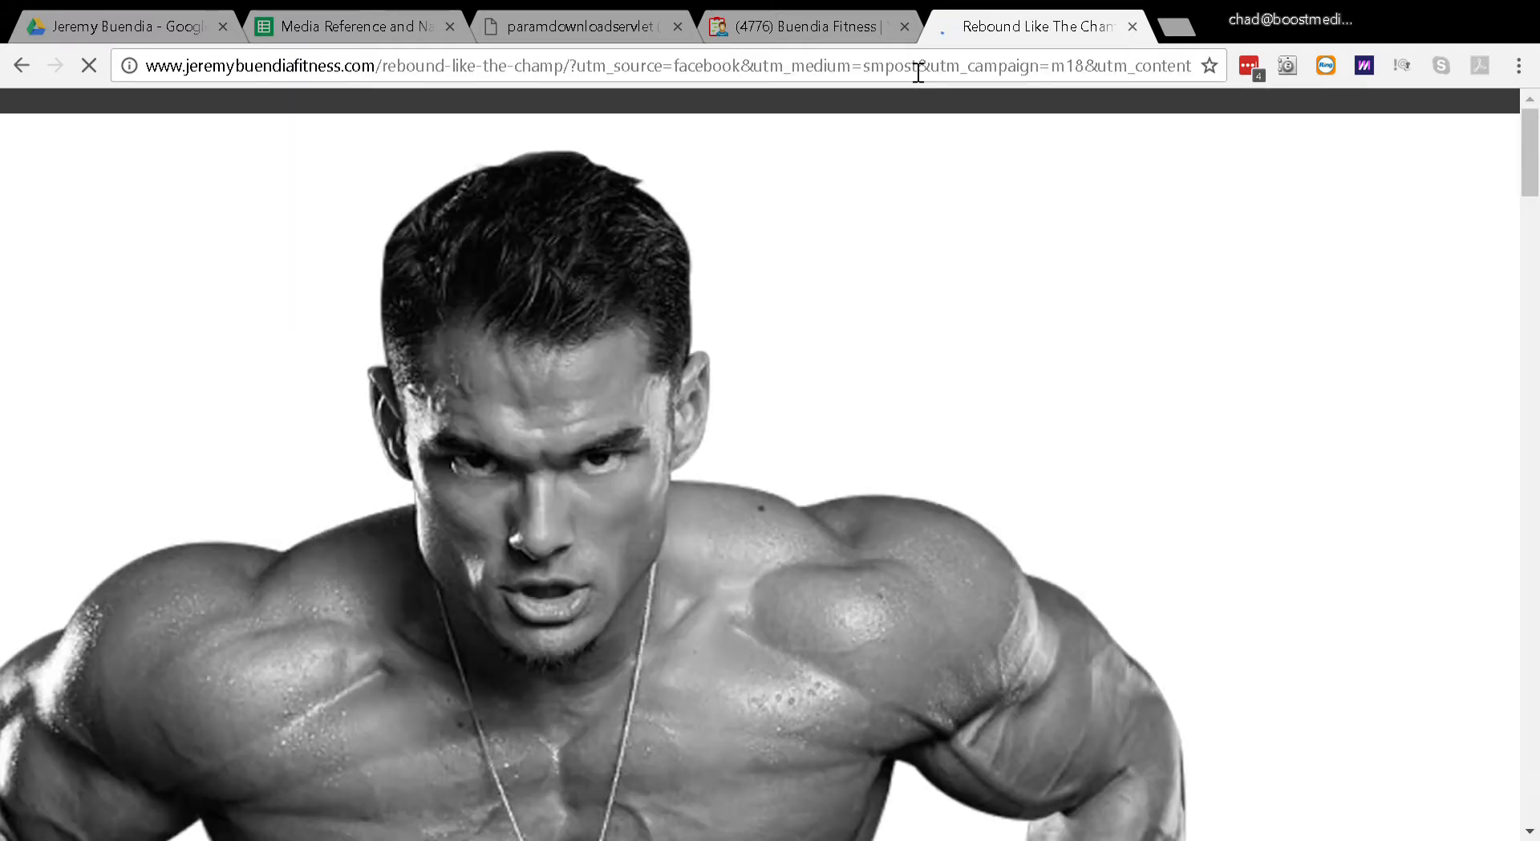
Step: Highlight the utm_source, utm_medium and utm_campaign parameters in the opened landing page's address to review them
click(919, 73)
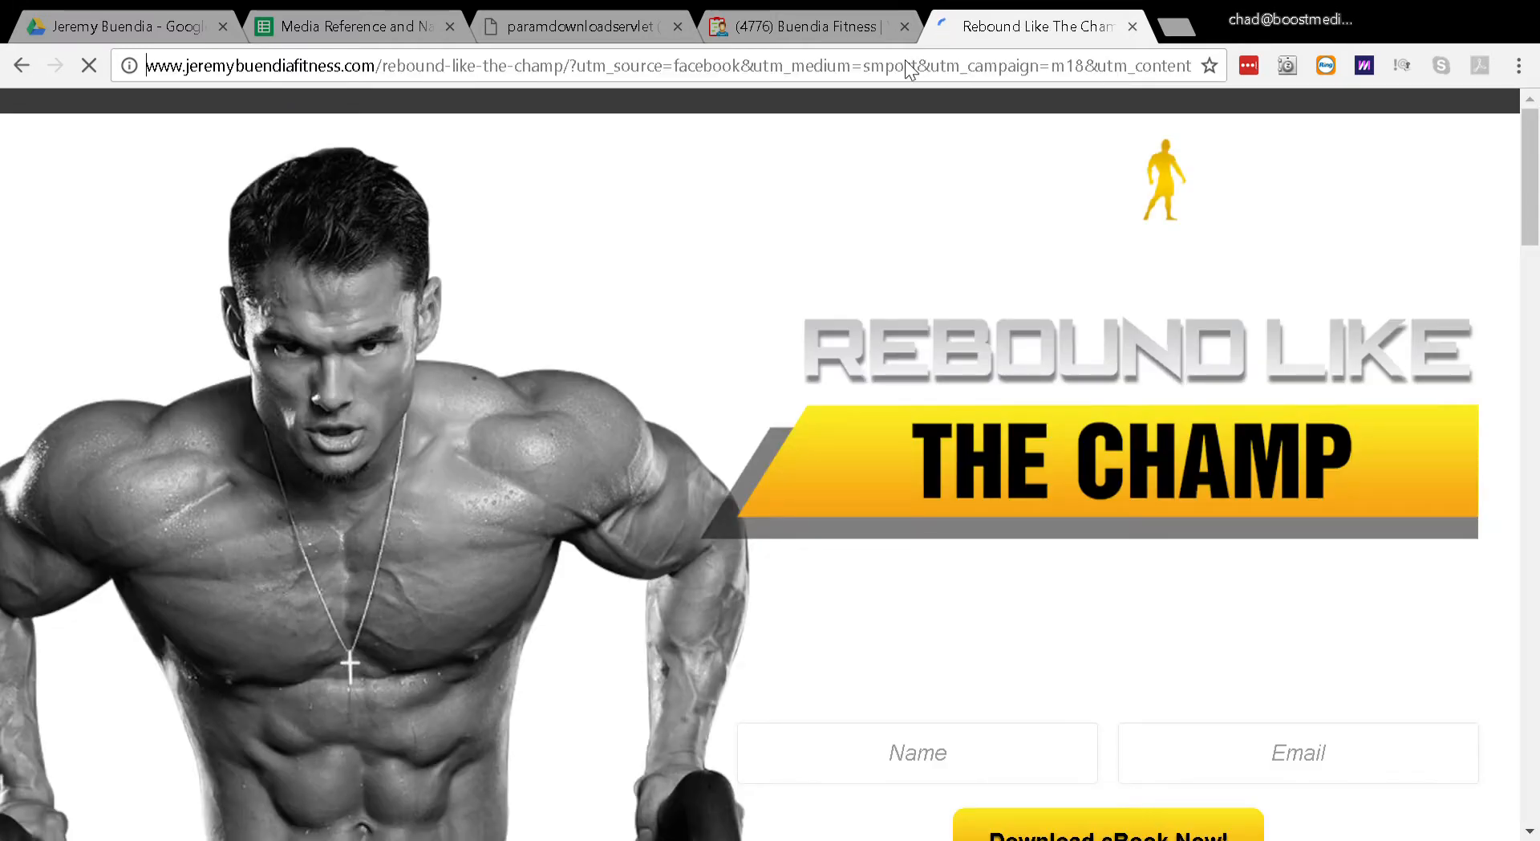
key(Right)
key(Right)
key(Right)
key(Right)
key(Right)
key(Right)
key(Right)
key(Right)
key(Right)
key(Right)
key(Right)
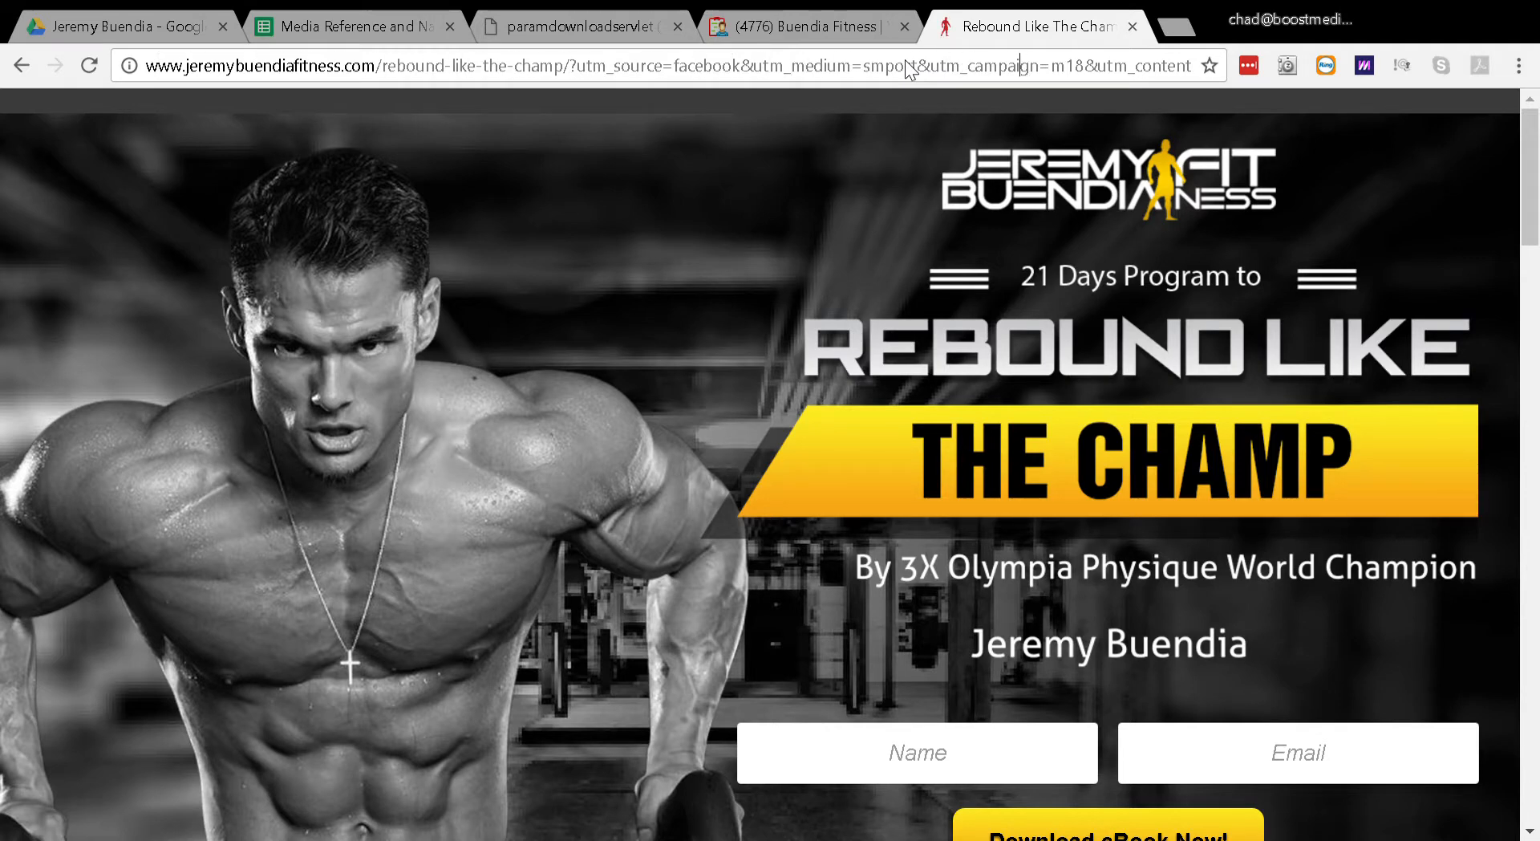
key(Left)
key(Left)
key(Left)
key(Left)
key(Left)
key(Left)
key(Left)
key(Left)
key(Left)
key(Left)
key(Left)
key(Left)
key(Left)
key(Left)
key(Left)
key(Left)
key(Left)
key(Left)
key(Left)
key(shift+Right)
key(shift+Right)
key(shift+Right)
key(shift+Right)
key(shift+Right)
key(shift+Right)
key(shift+Right)
key(shift+Right)
key(shift+Right)
key(shift+Right)
key(shift+Right)
key(shift+Right)
key(shift+Right)
key(shift+Right)
key(shift+Right)
key(shift+Right)
key(shift+Right)
key(shift+Right)
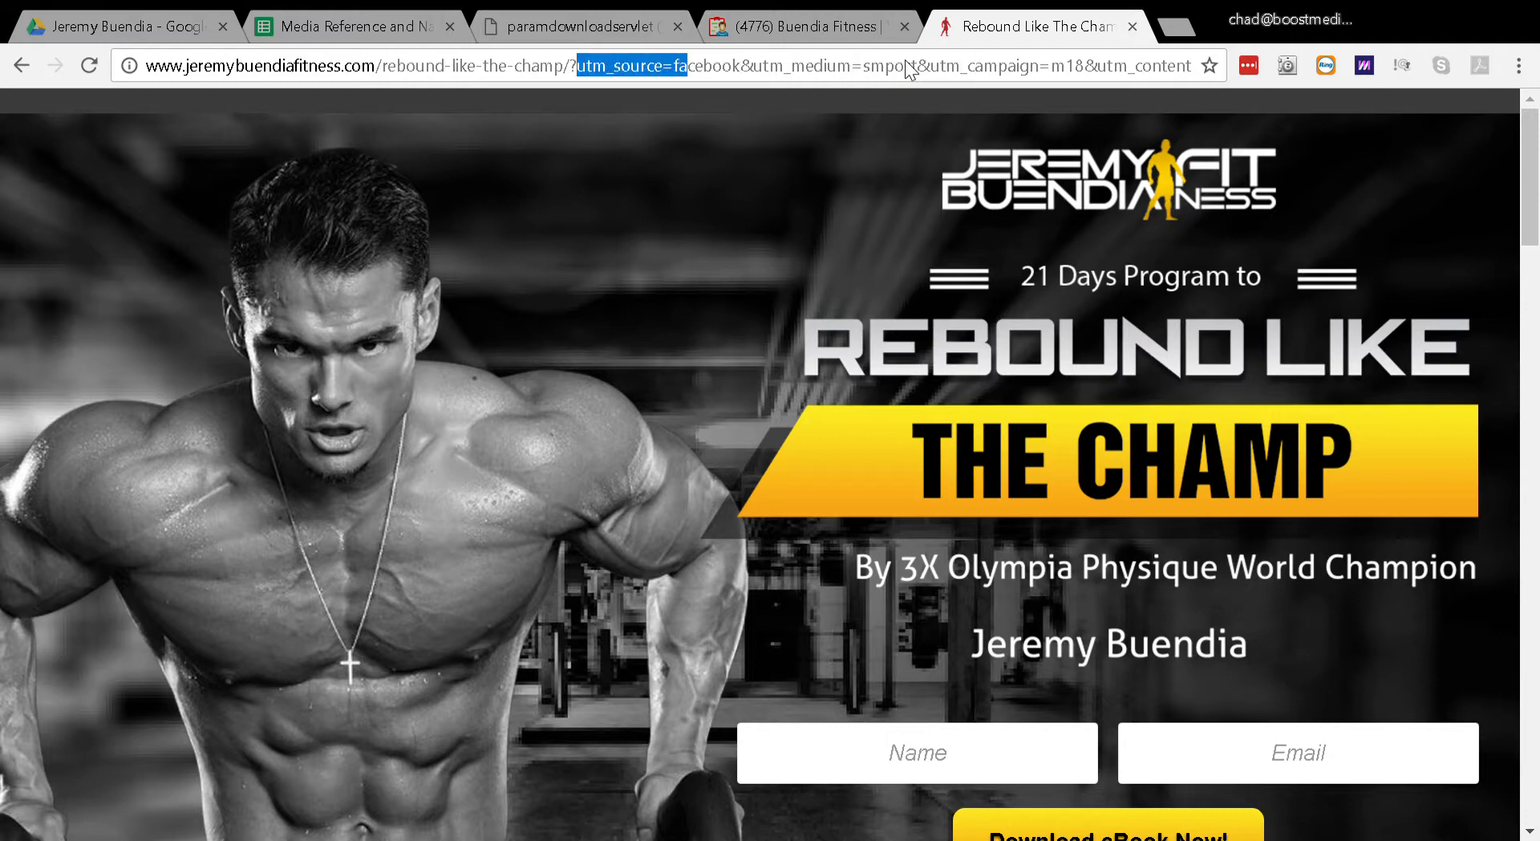
key(shift+Right)
key(shift+Right)
key(shift+Right)
key(shift+Right)
key(shift+Right)
key(shift+Right)
key(shift+Right)
key(shift+Right)
key(shift+Right)
key(shift+Right)
key(shift+Right)
key(shift+Right)
key(shift+Right)
key(shift+Right)
key(shift+Right)
key(shift+Right)
key(shift+Right)
key(shift+Right)
key(shift+Right)
key(shift+Right)
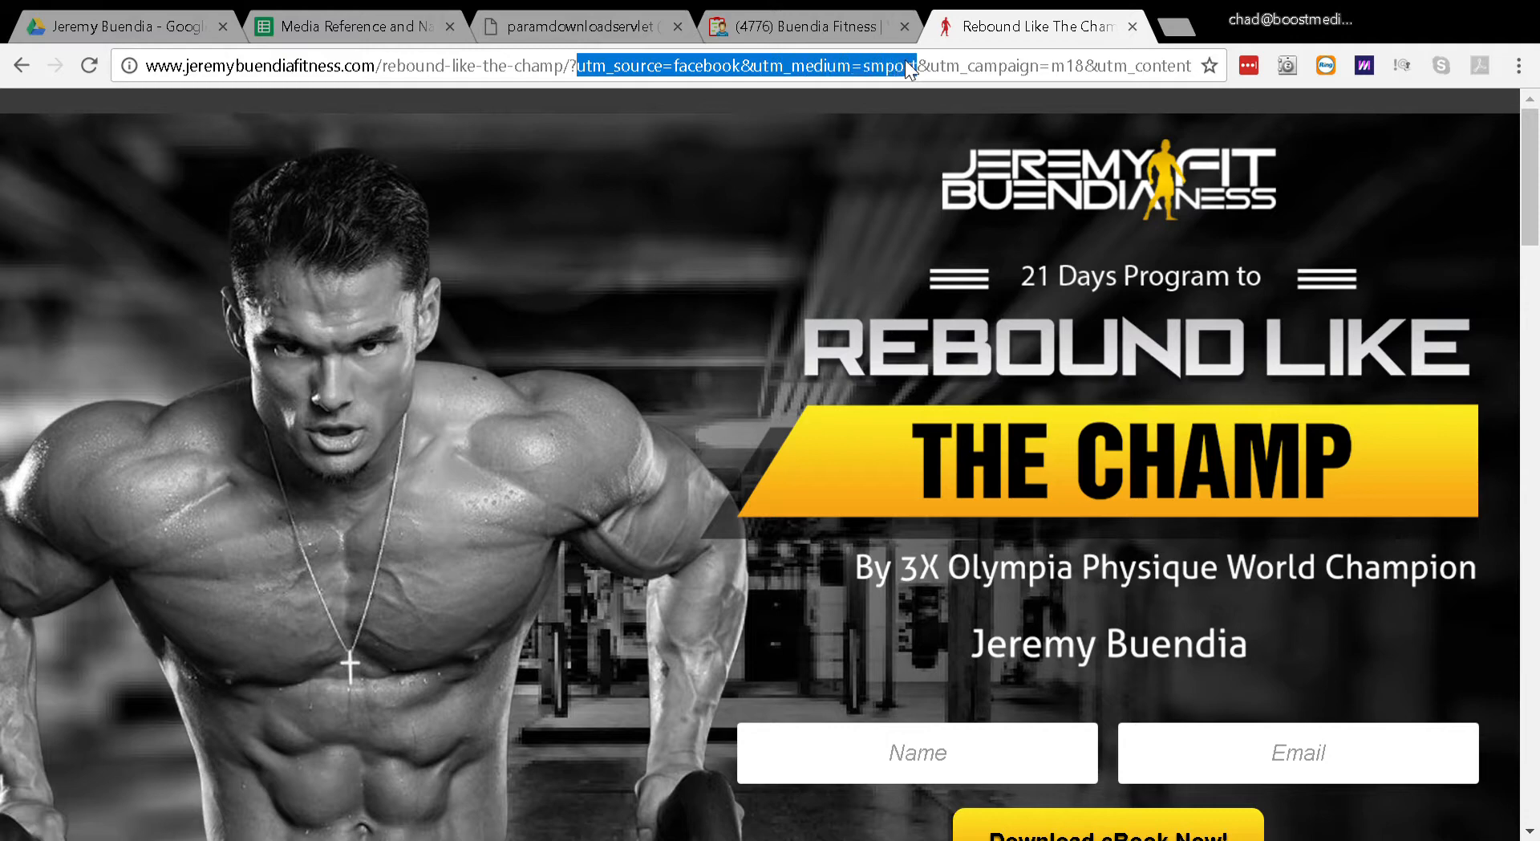
key(shift+Right)
key(shift+Right)
key(shift+Right)
key(shift+Right)
key(shift+Right)
key(shift+Right)
key(shift+Right)
key(shift+Right)
key(shift+Right)
key(shift+Right)
key(shift+Right)
key(shift+Right)
key(shift+Right)
key(shift+Left)
key(shift+Left)
key(shift+Left)
key(shift+Left)
key(shift+Left)
key(shift+Left)
key(shift+Left)
key(shift+Left)
key(shift+Left)
key(shift+Left)
key(shift+Left)
key(shift+Left)
key(shift+Left)
key(shift+Left)
key(shift+Left)
key(shift+Left)
key(shift+Left)
key(shift+Left)
key(shift+Left)
key(shift+Left)
key(shift+Right)
key(shift+Right)
key(shift+Right)
key(shift+Right)
key(shift+Right)
key(shift+Right)
key(shift+Right)
key(shift+Right)
key(shift+Right)
key(shift+Right)
key(shift+Right)
key(shift+Right)
key(shift+Right)
key(shift+Right)
key(shift+Right)
key(shift+Right)
key(shift+Right)
key(shift+Right)
key(shift+Right)
key(shift+Right)
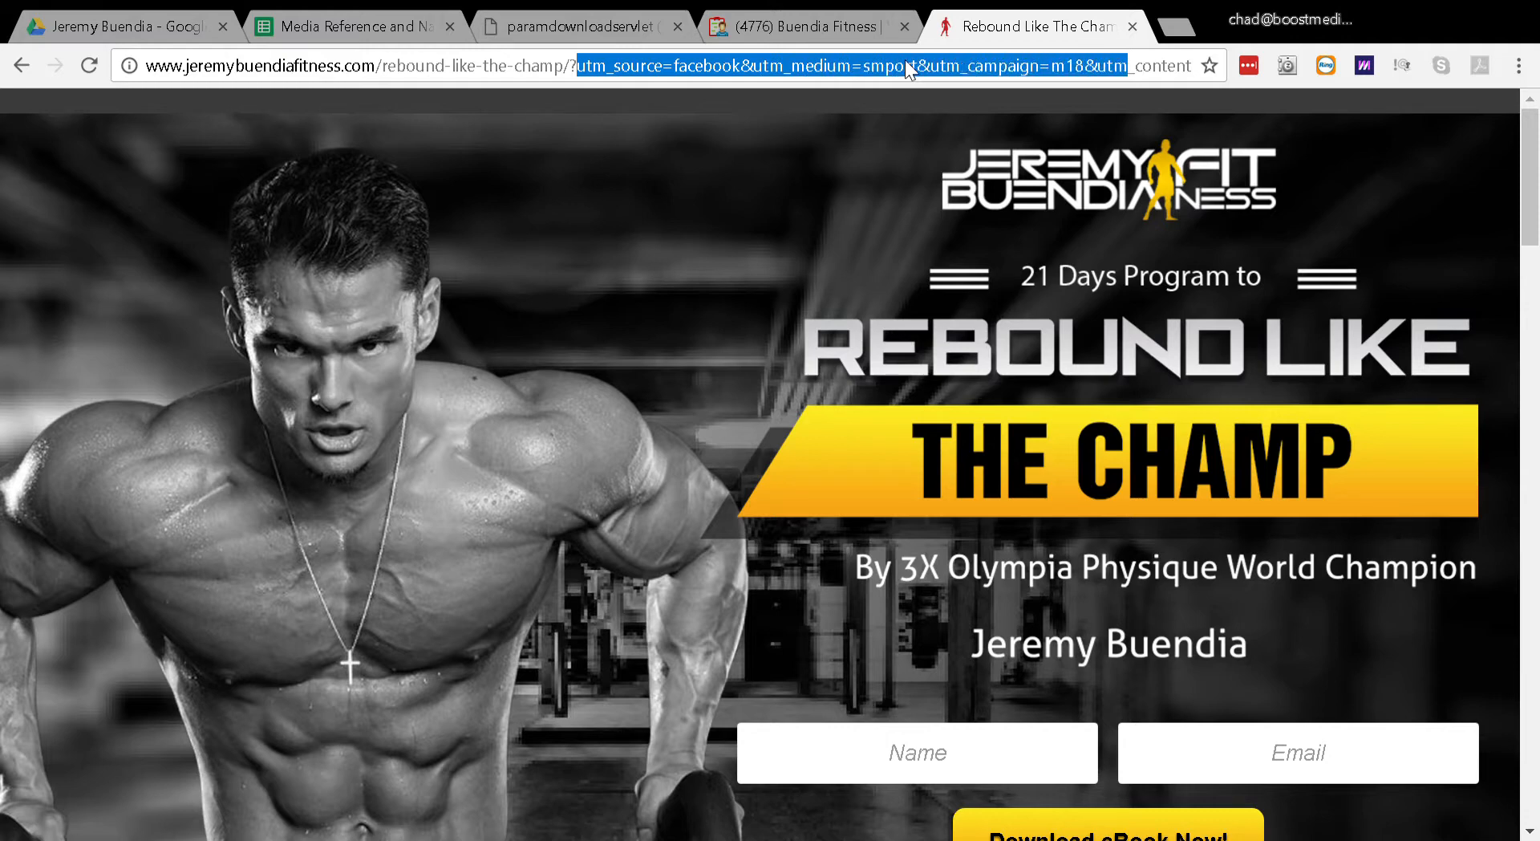
Step: Clear the highlight and check the remaining utm_content parameter at the end of the page address
key(Left)
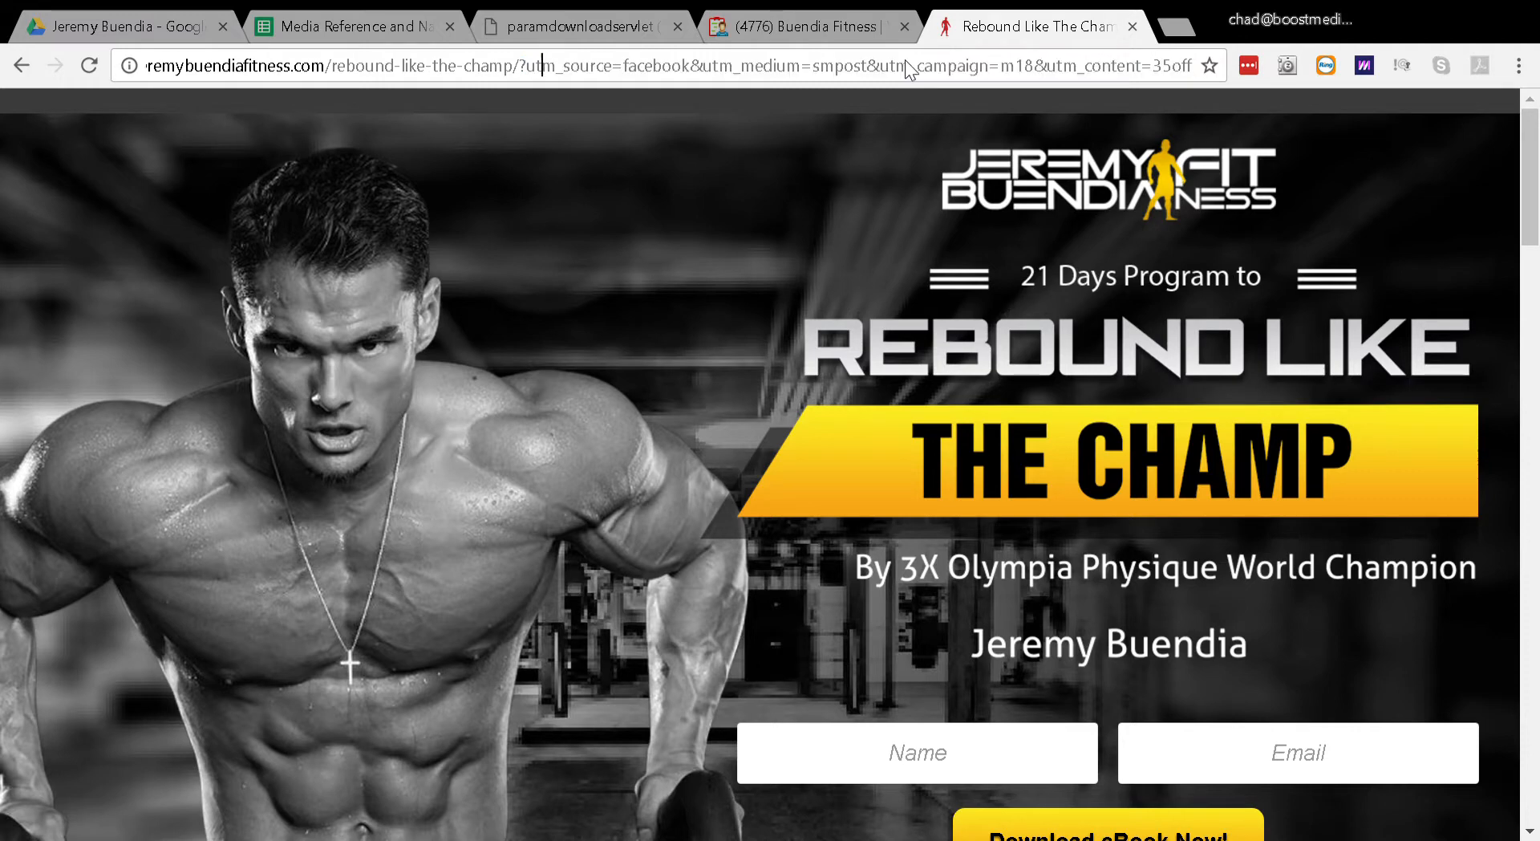
key(Right)
key(Right)
key(Right)
key(Right)
key(Right)
key(Right)
key(Right)
key(Right)
Step: Return to the Media Reference and Naming Convention spreadsheet and select media ID 25's media type cell in the Main Media Reference sheet
key(ctrl+2)
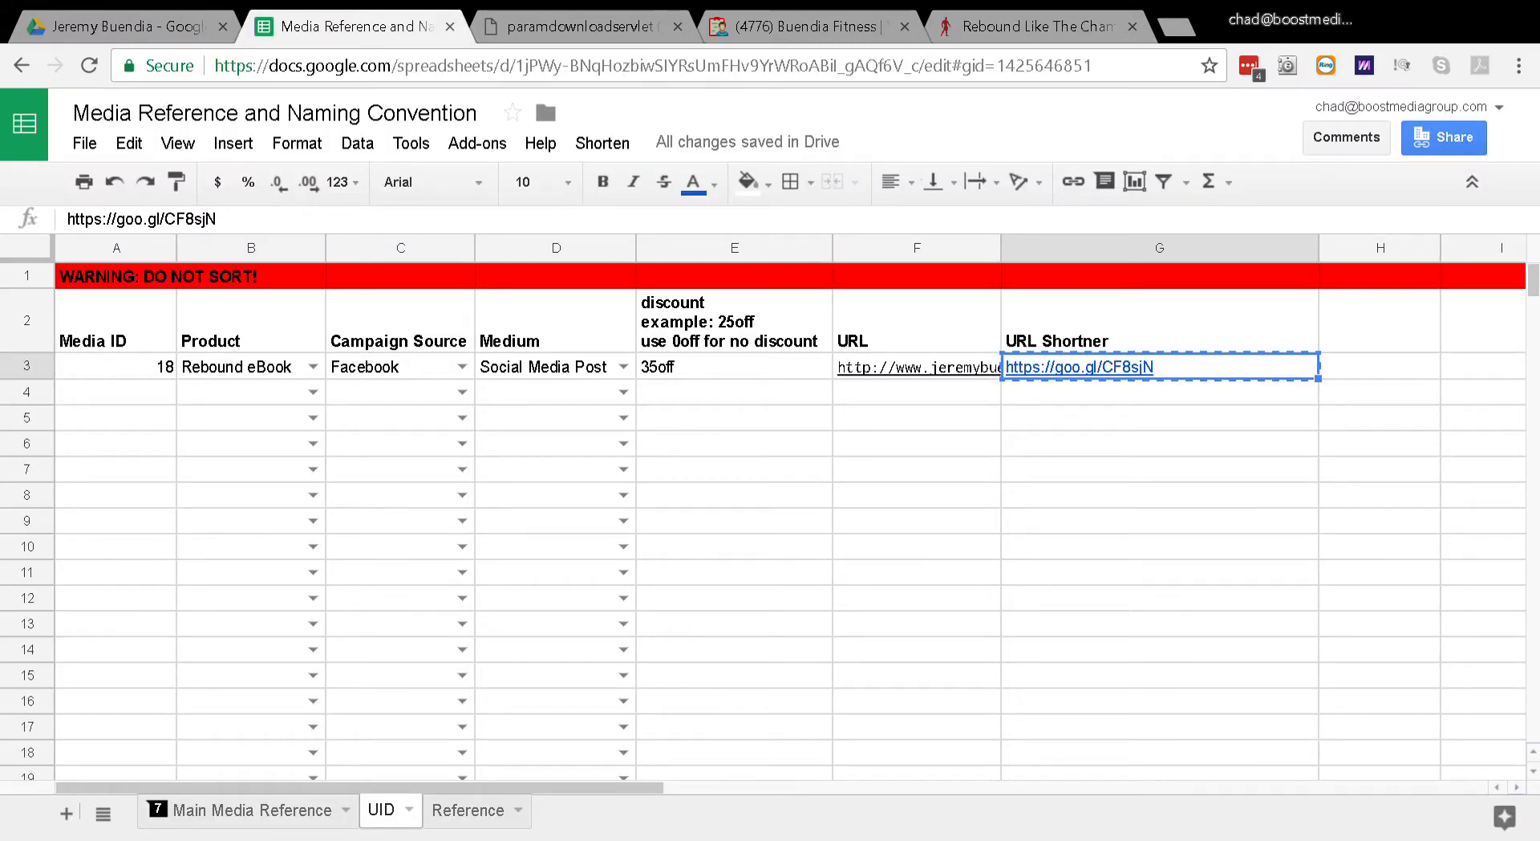
click(252, 811)
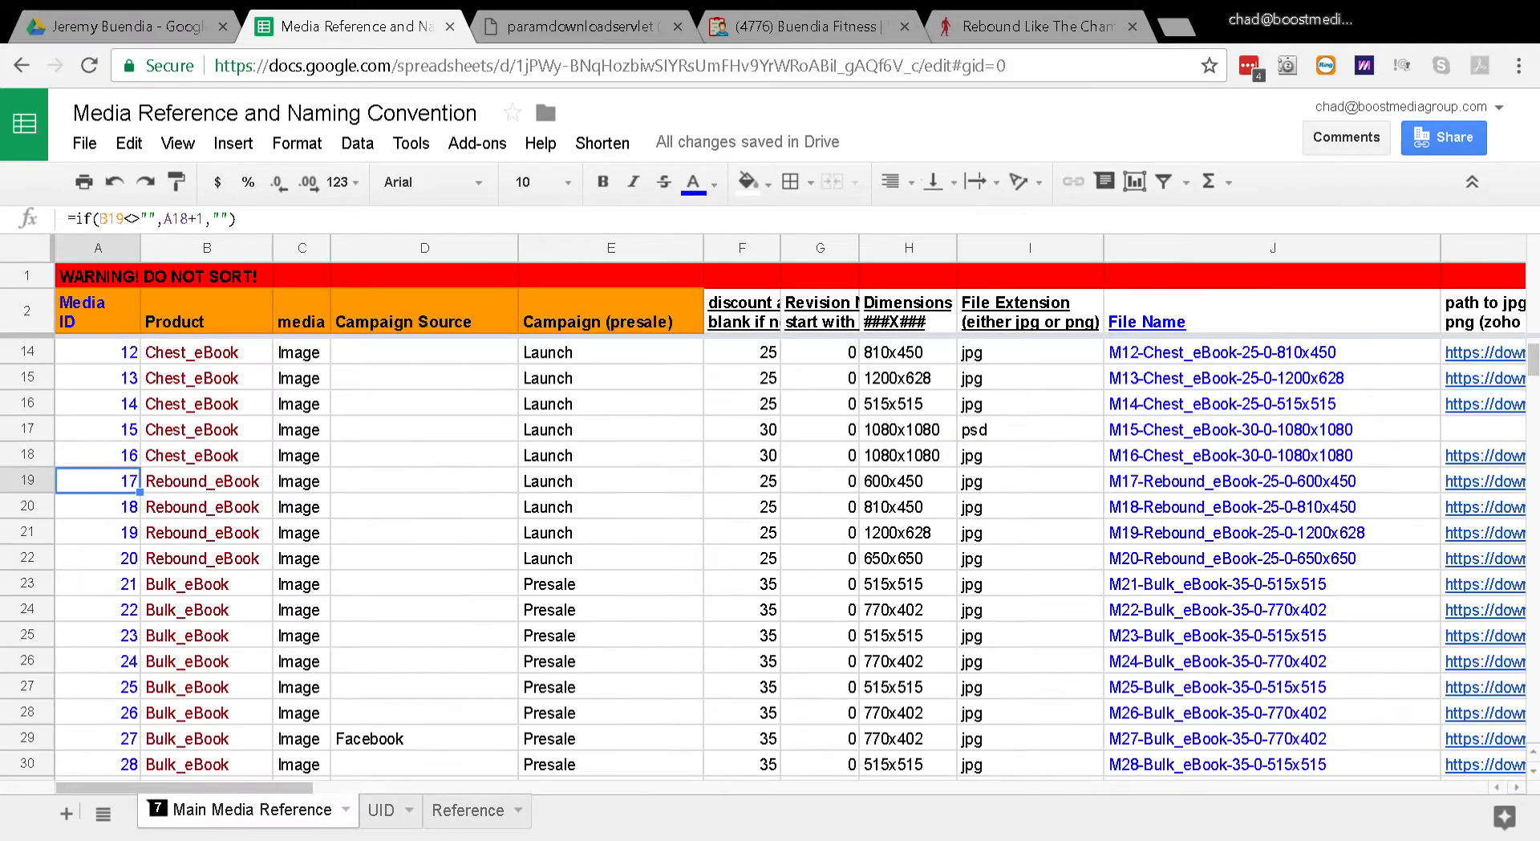
click(302, 687)
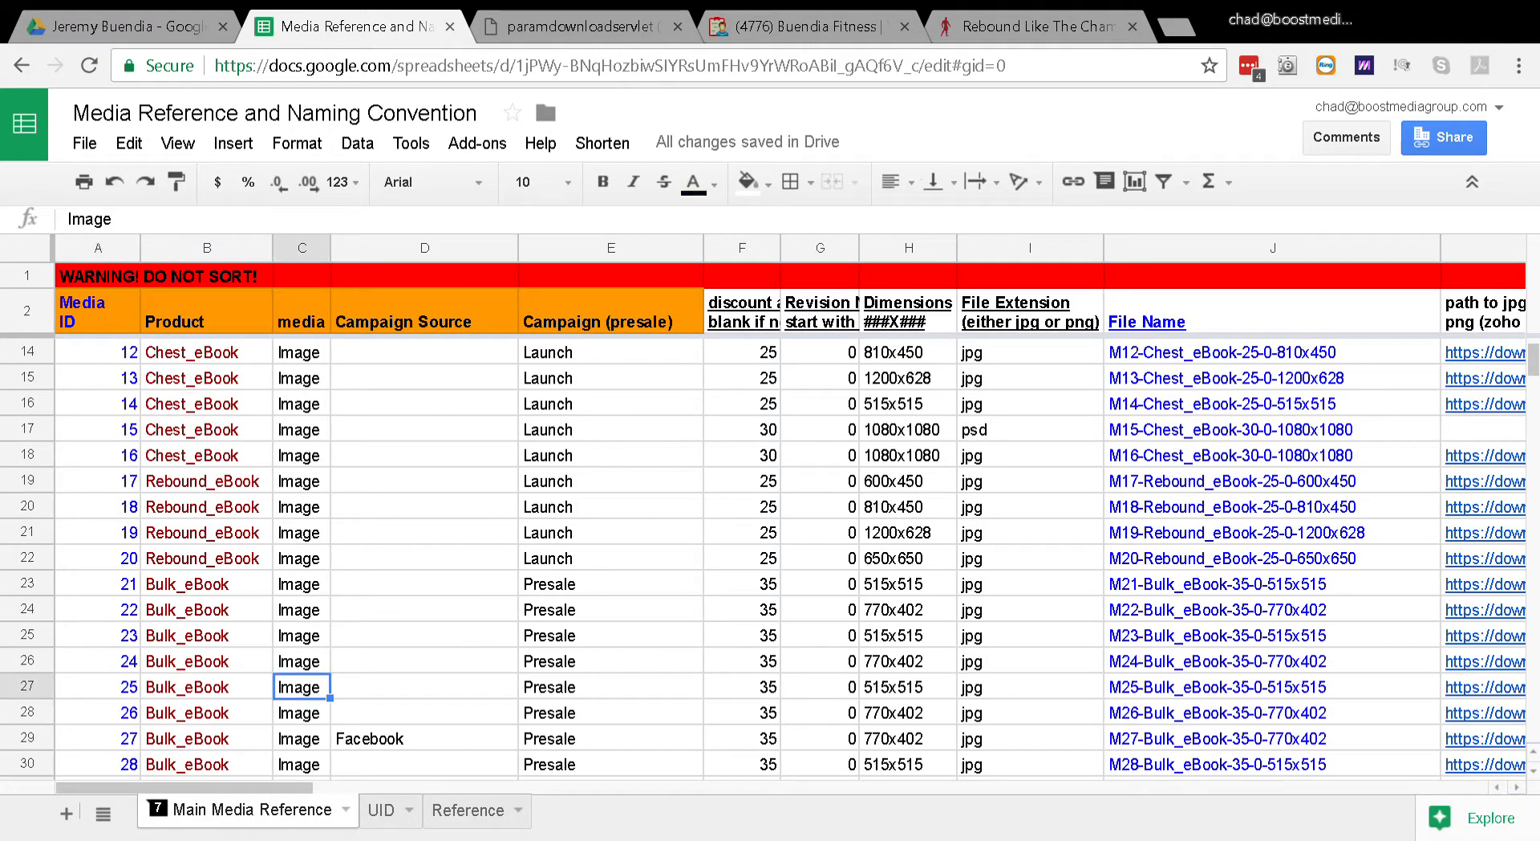